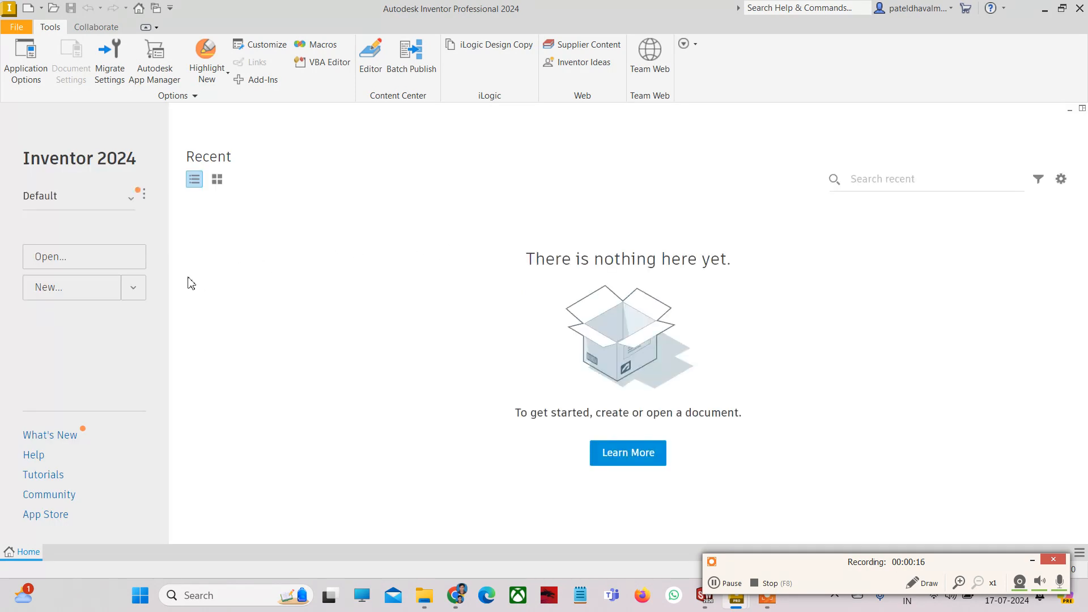
- Create a new .ipt part, Part1, and start a 2D sketch on the XY plane
click(132, 290)
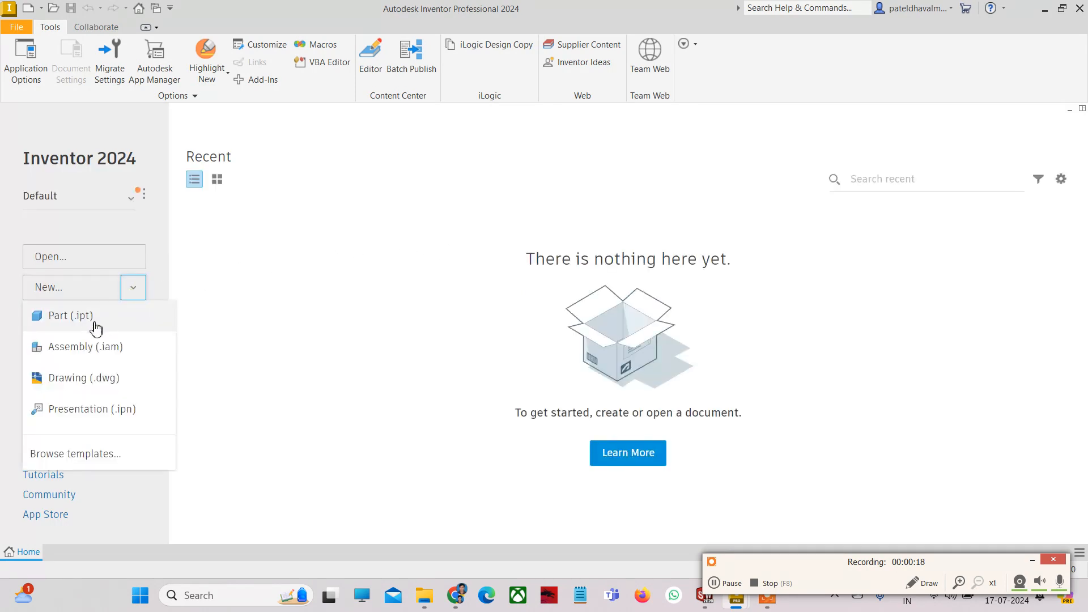
click(89, 328)
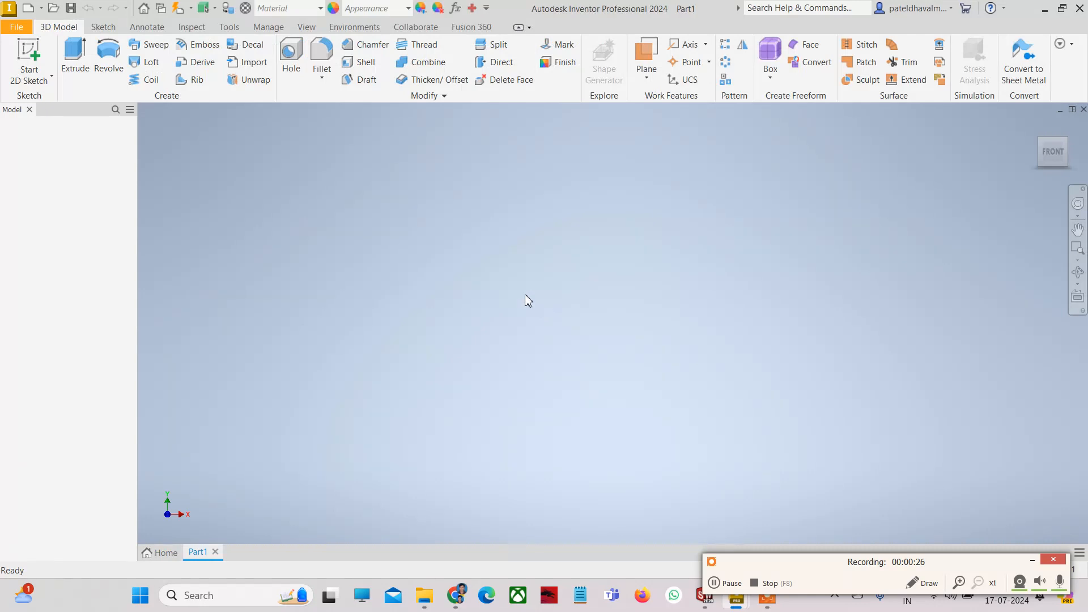
click(54, 80)
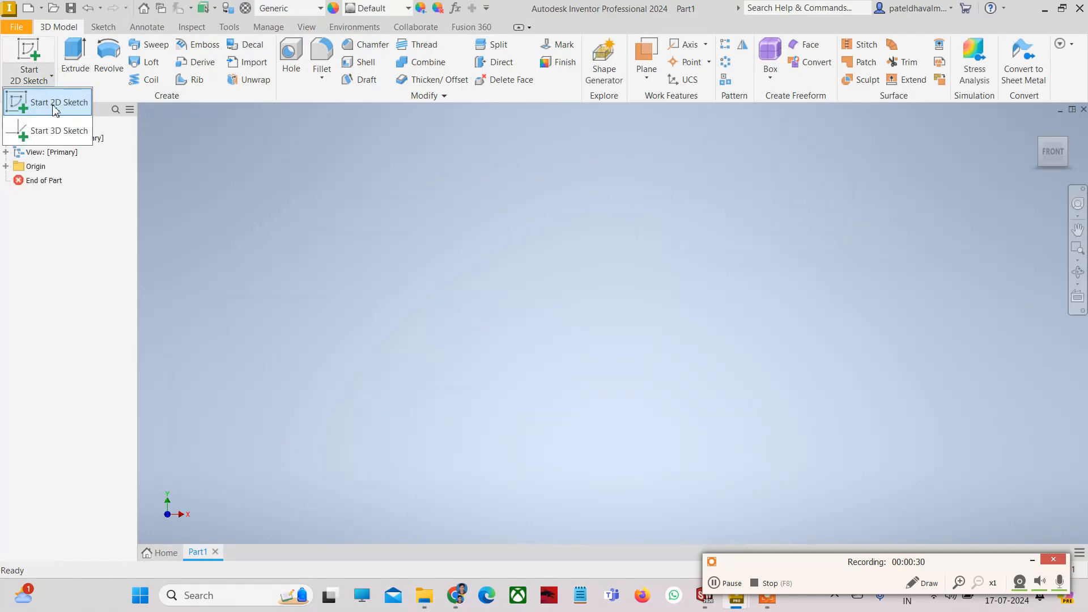
click(55, 103)
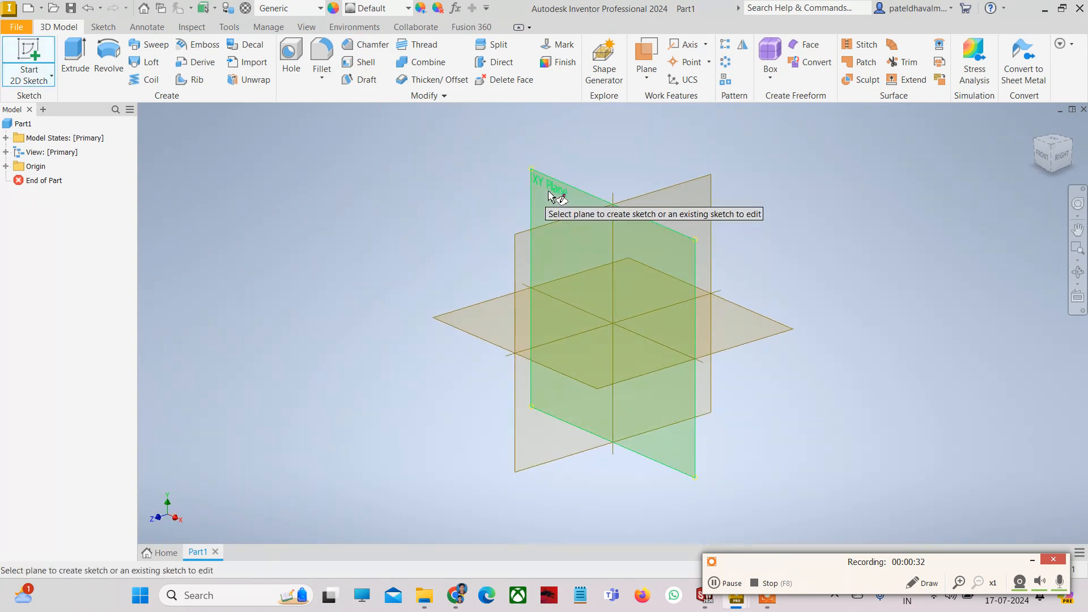
click(551, 193)
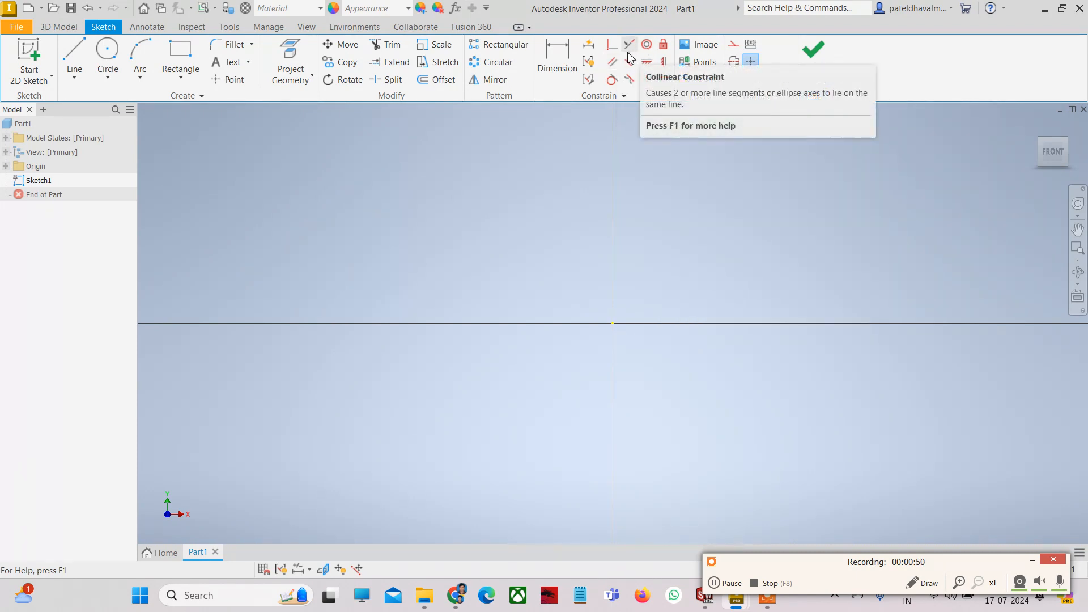
- Draw lines from the origin up, across and down to form the first bump, then along the axis
click(75, 60)
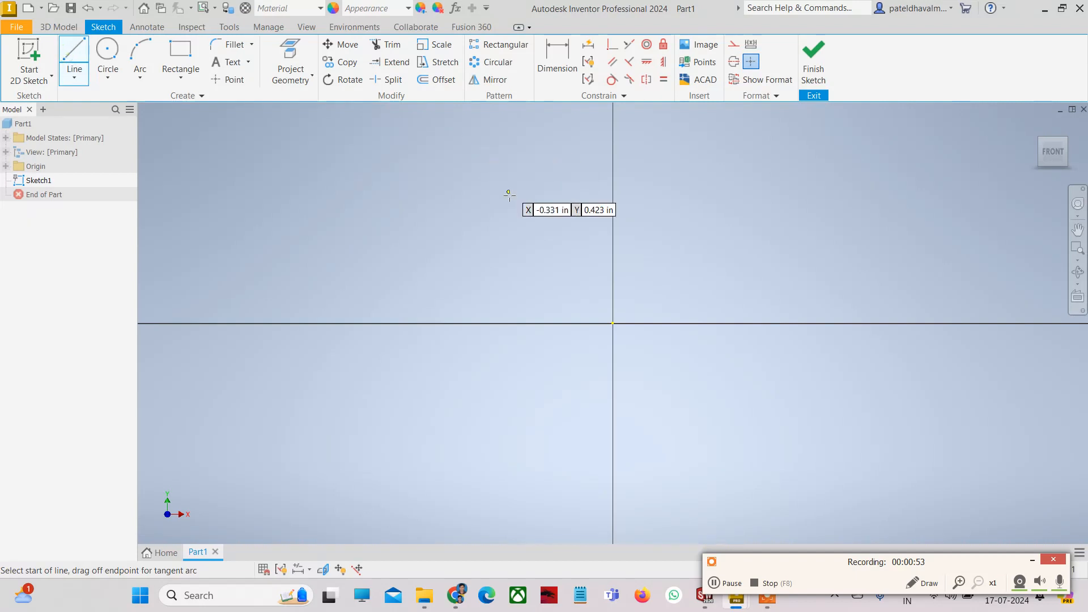
click(613, 323)
click(613, 246)
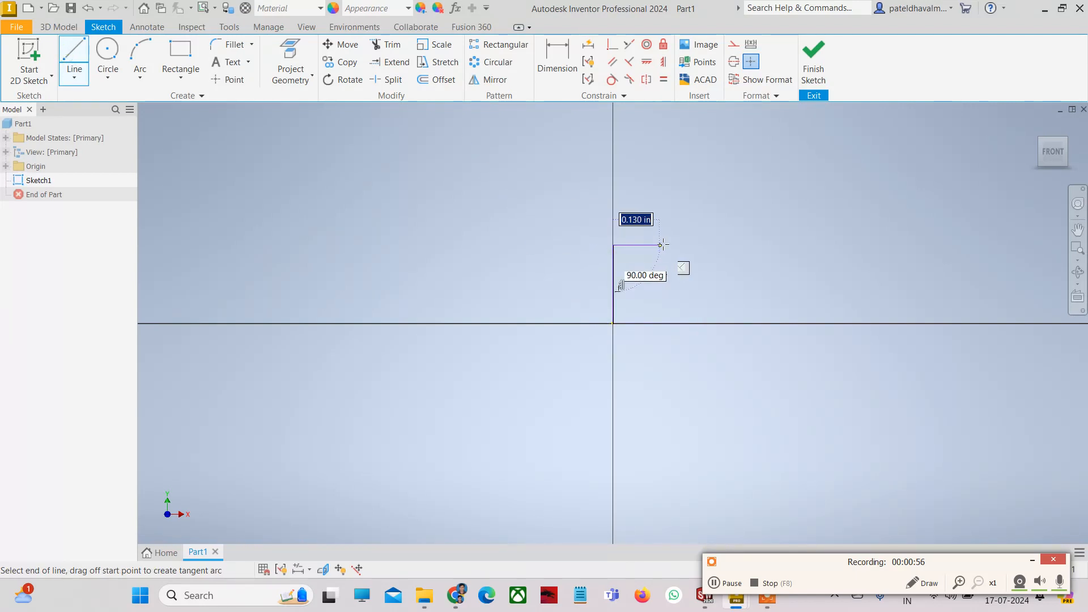
click(680, 246)
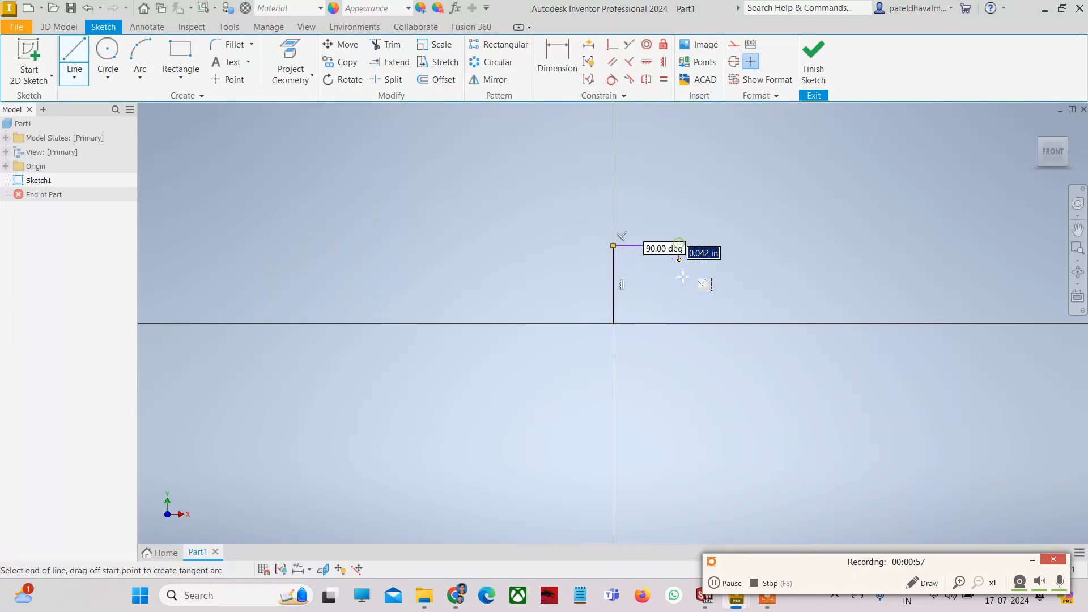
click(681, 324)
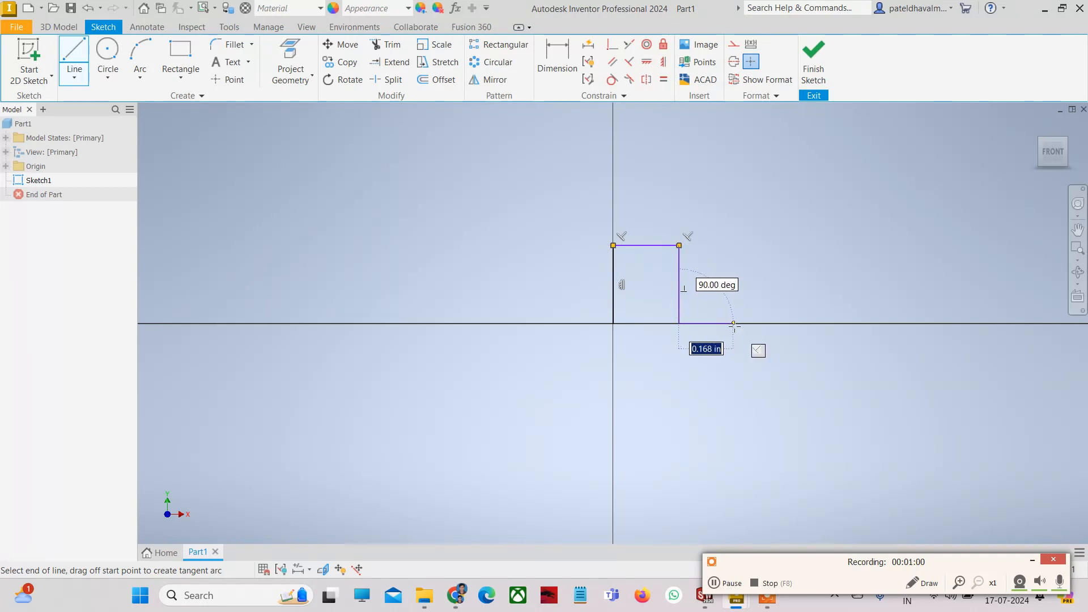
click(733, 324)
- Continue the profile with the second and third, progressively lower bumps, then end the line
click(734, 256)
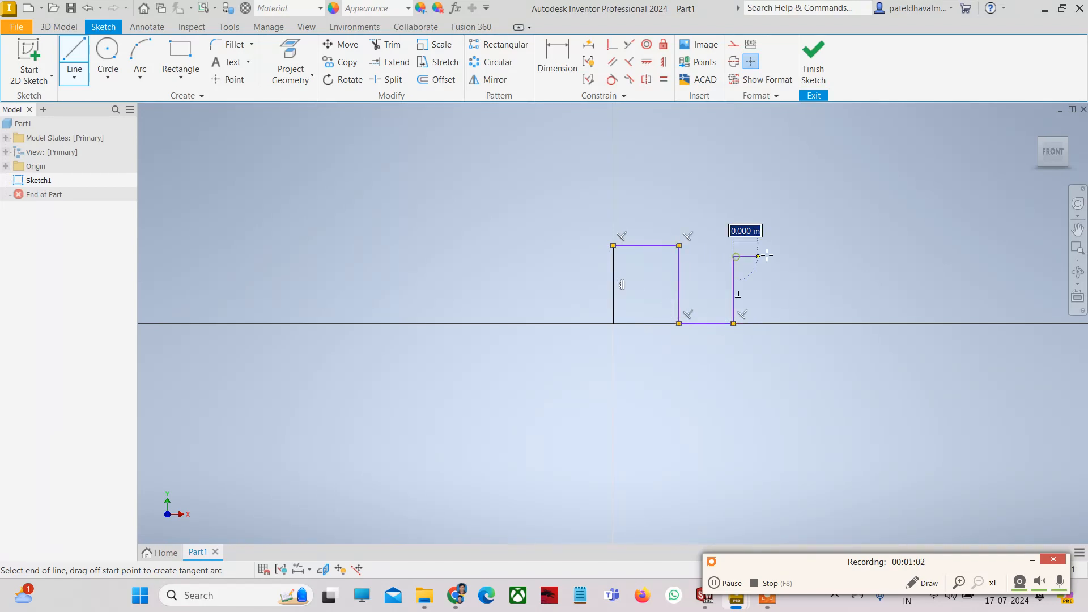
click(781, 256)
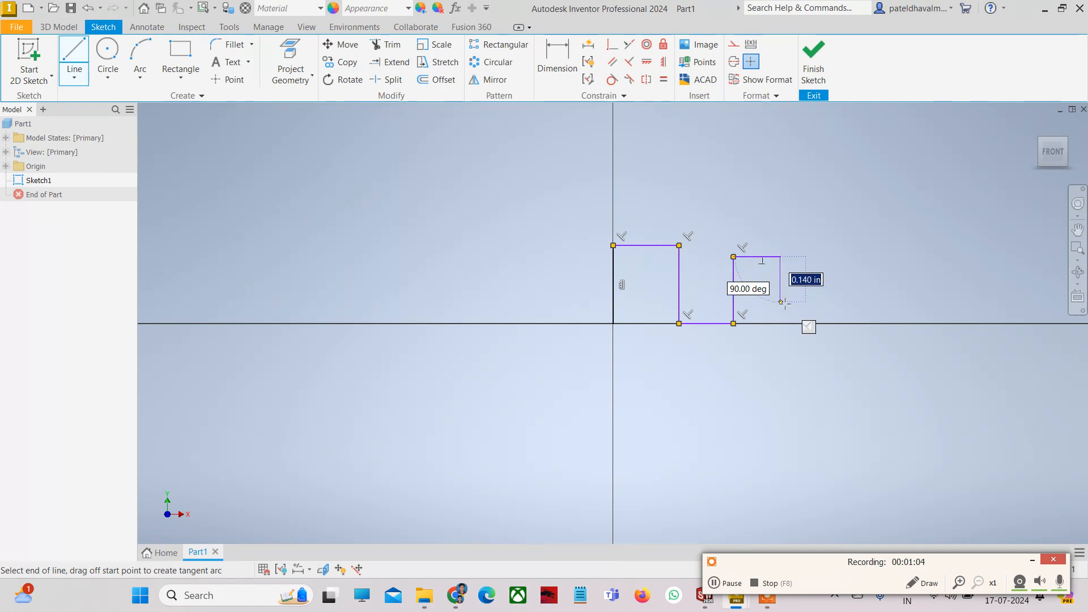
click(782, 307)
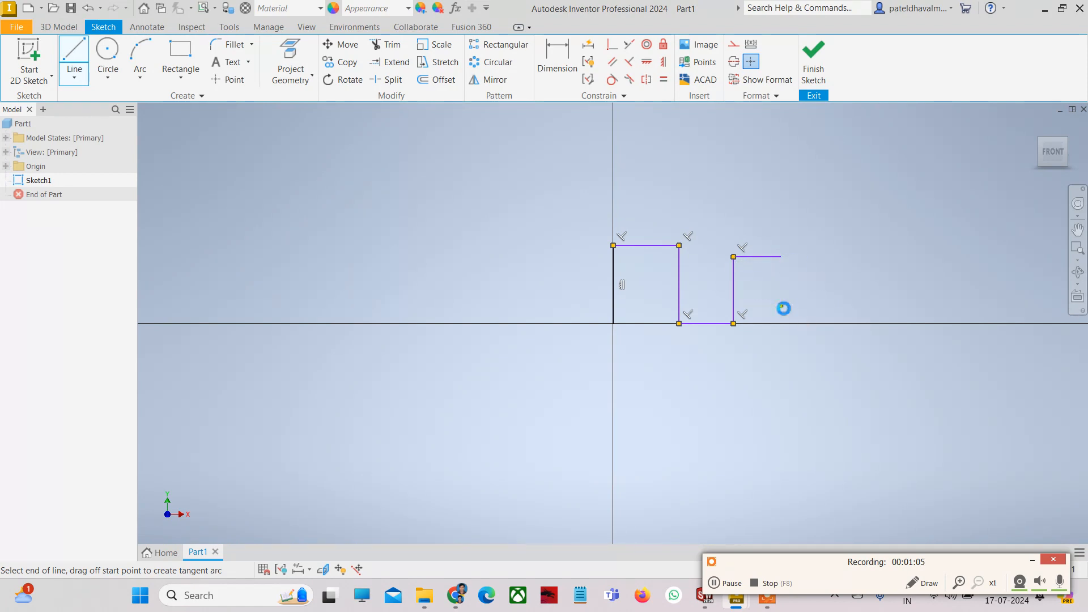
click(825, 307)
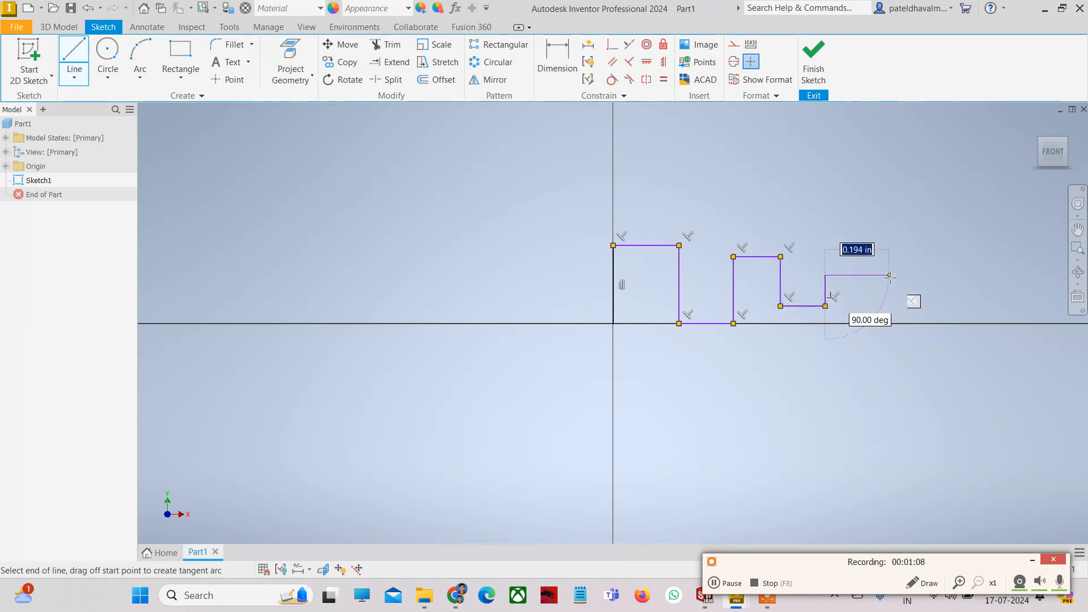
click(825, 276)
click(890, 275)
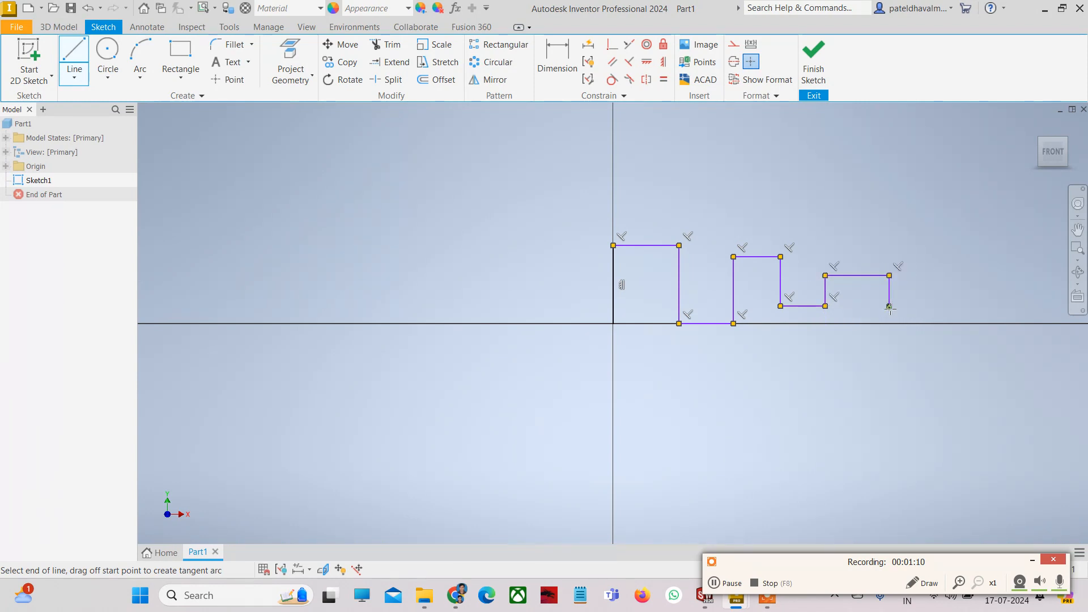
click(890, 306)
key(Escape)
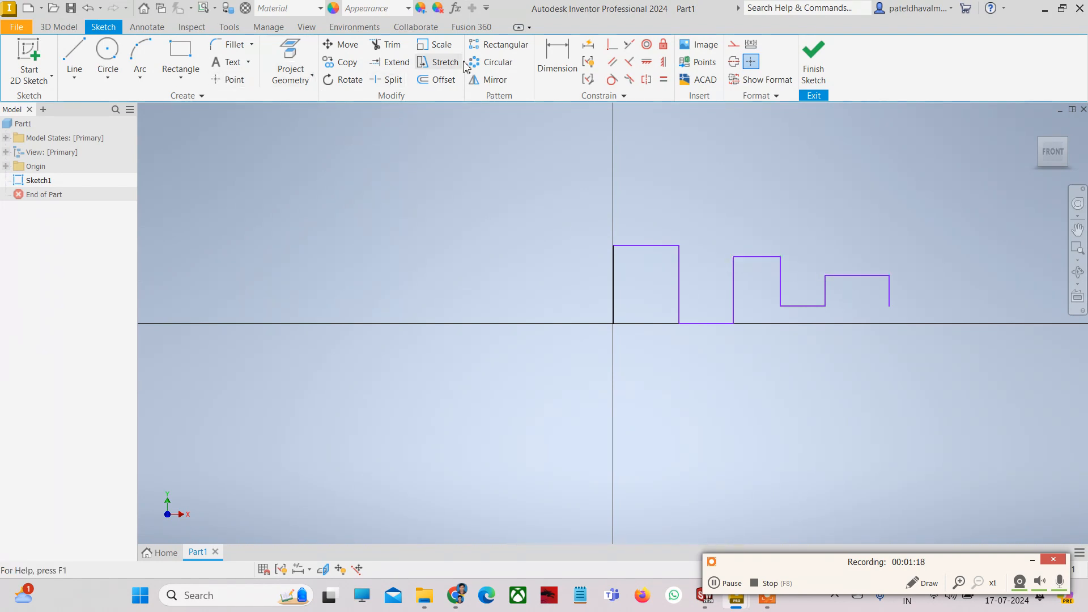
- Dimension the first bump's left vertical line at a .240 height
click(558, 59)
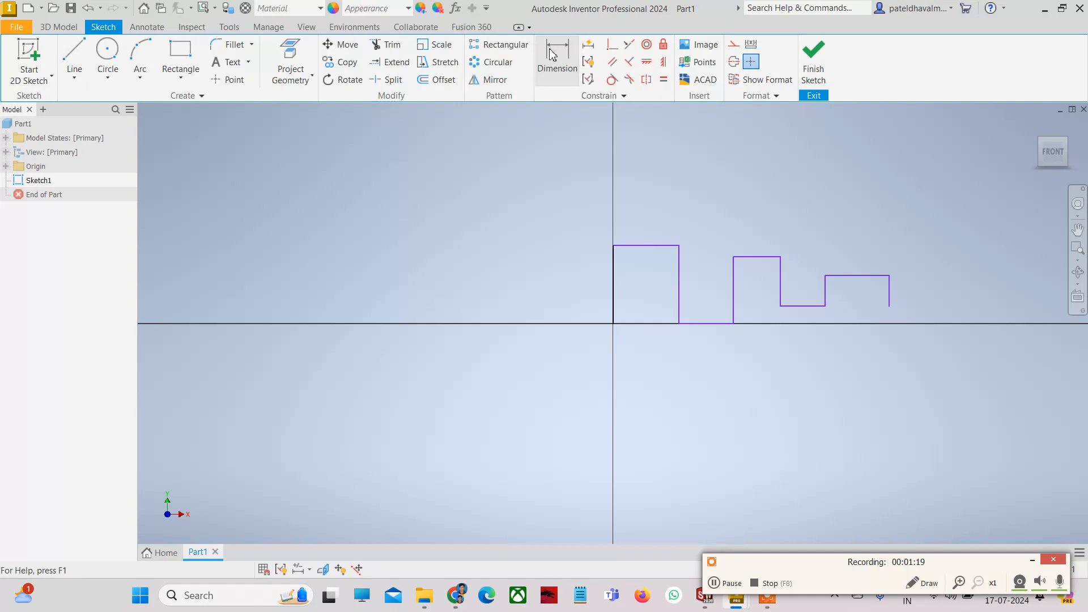
click(615, 276)
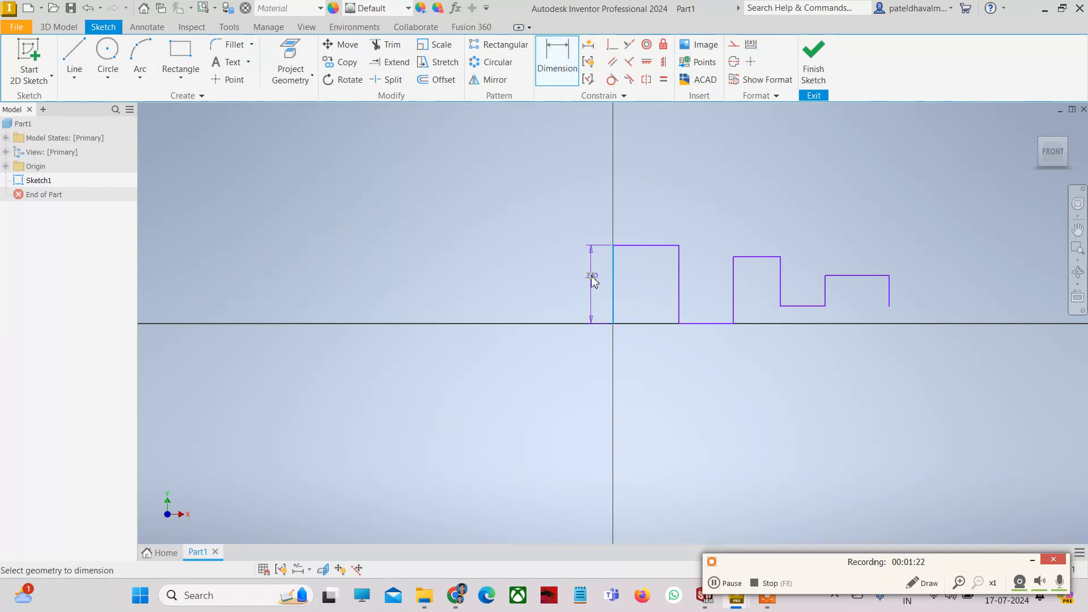
click(587, 283)
click(640, 329)
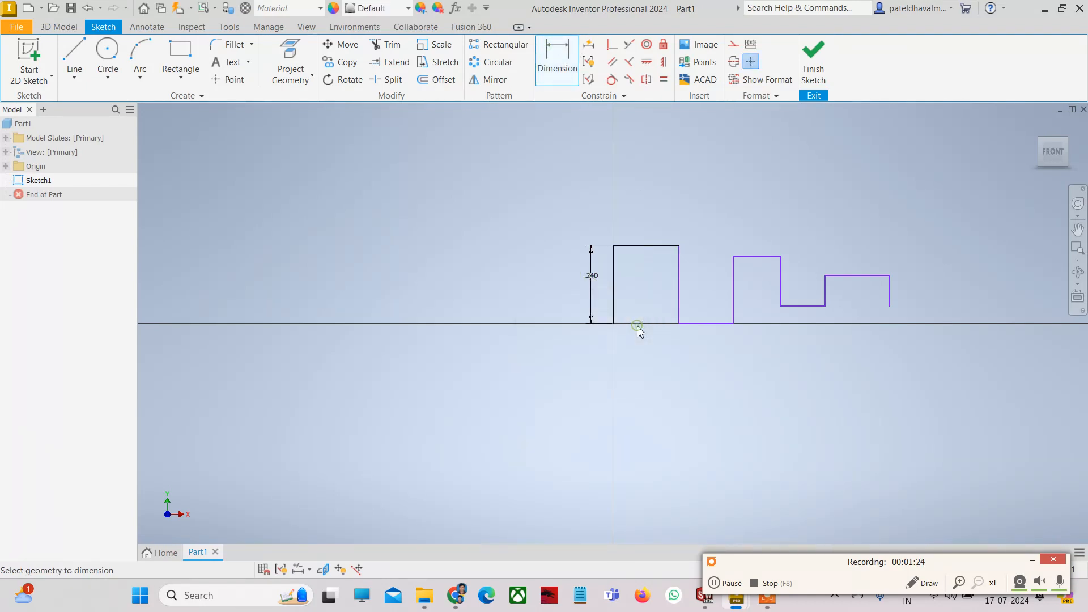
key(Escape)
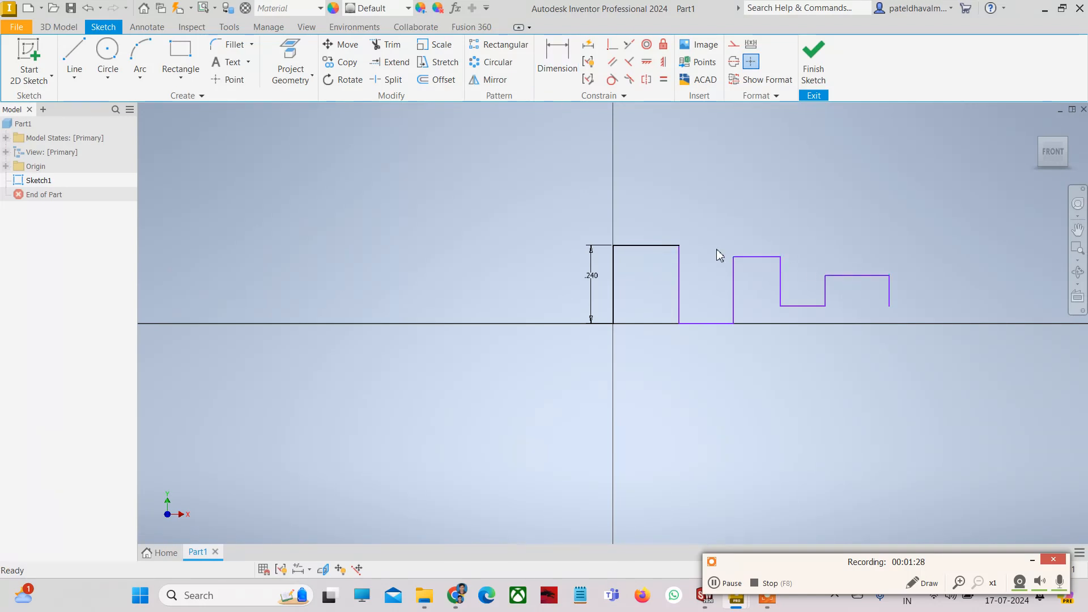
- Apply Collinear constraints so the middle and third bump tops align with the first
click(649, 245)
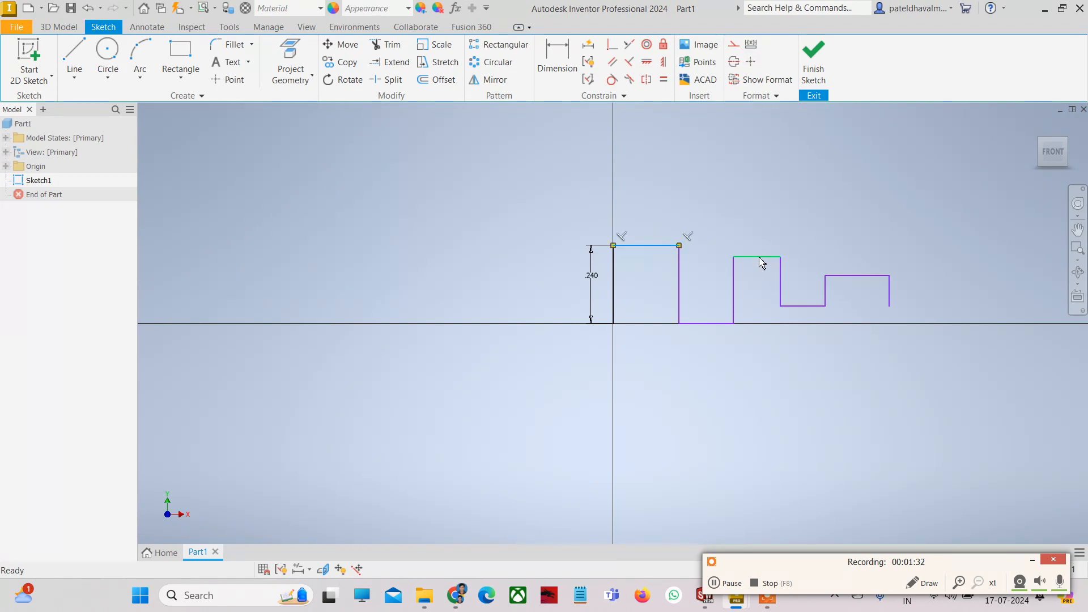
ctrl+click(848, 276)
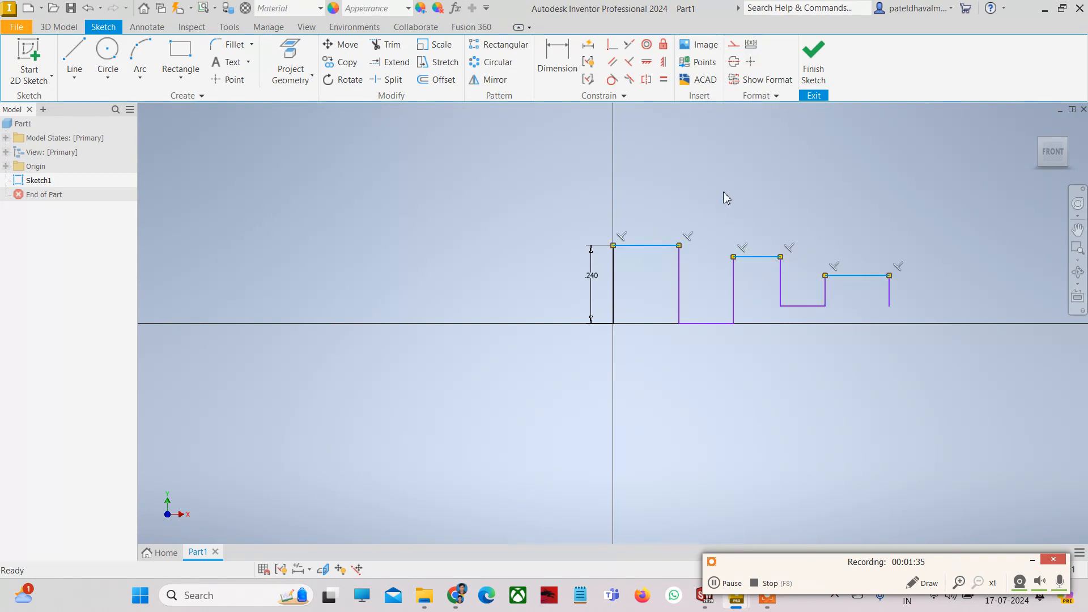
click(630, 46)
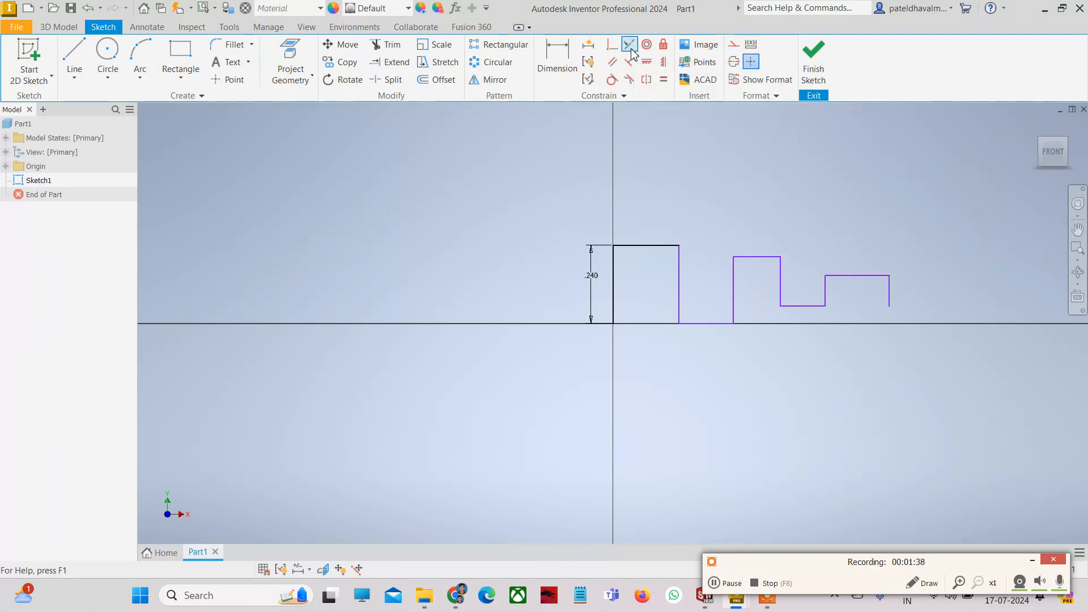
click(630, 49)
click(768, 262)
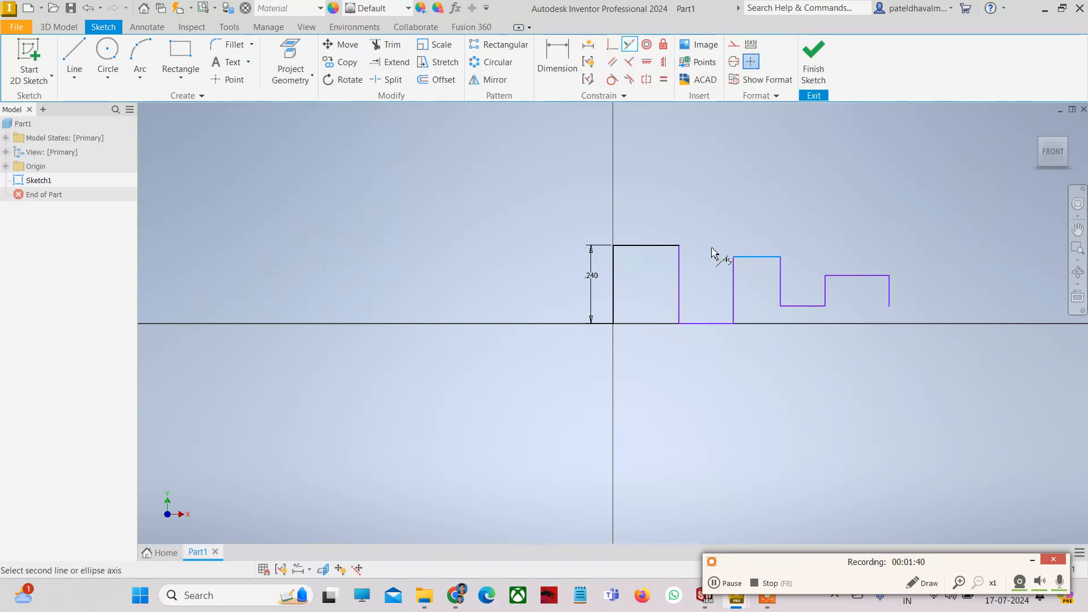
click(664, 247)
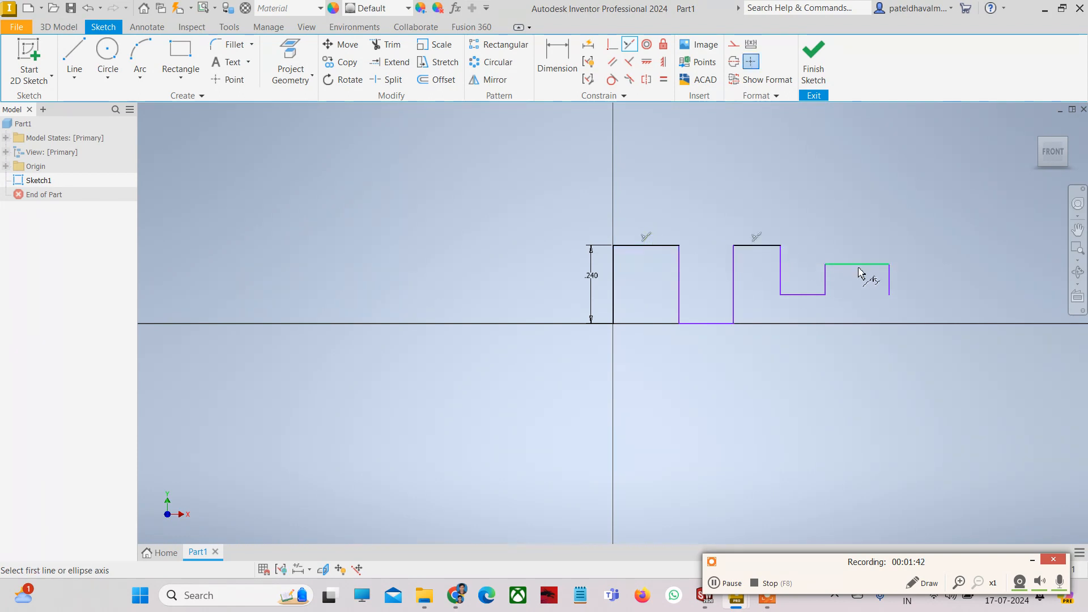
click(859, 266)
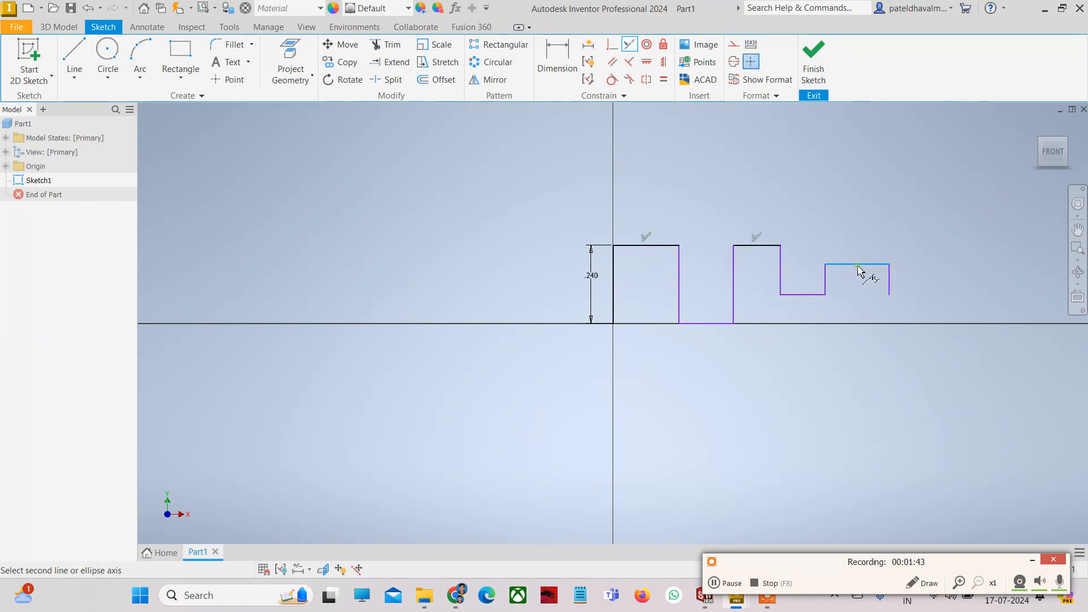
click(765, 247)
key(Escape)
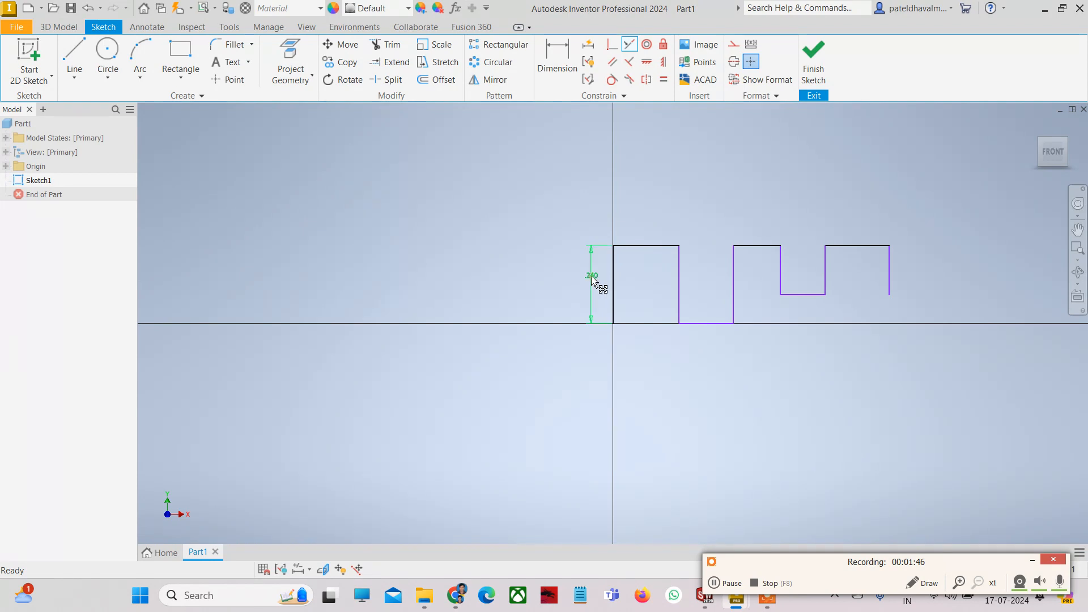
- Edit the first bump's height dimension from .240 to 0.3
double_click(592, 276)
drag(596, 329, 557, 328)
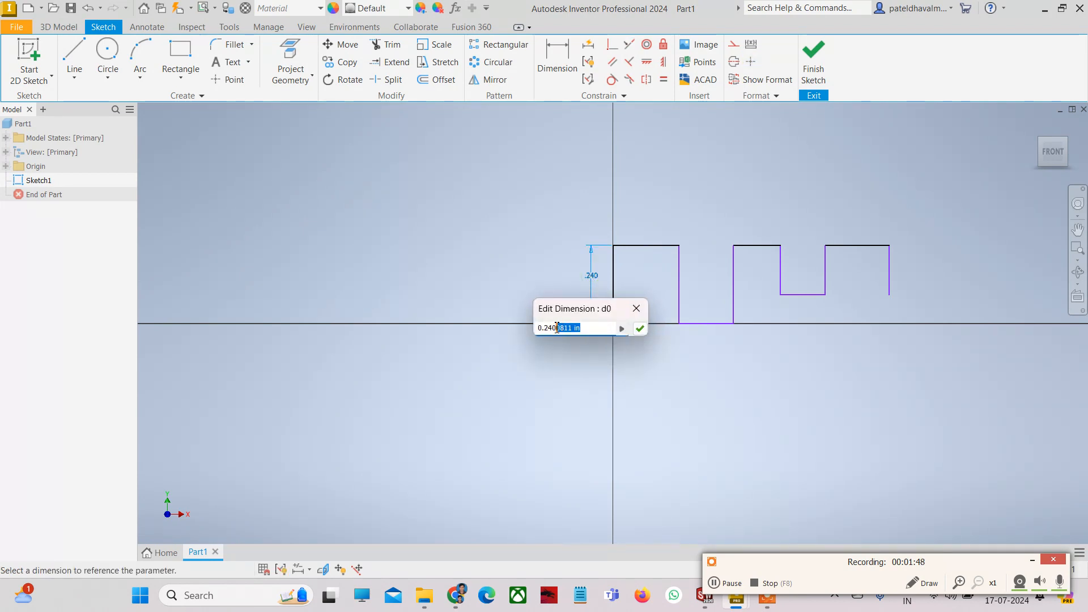
text(0.3)
key(Return)
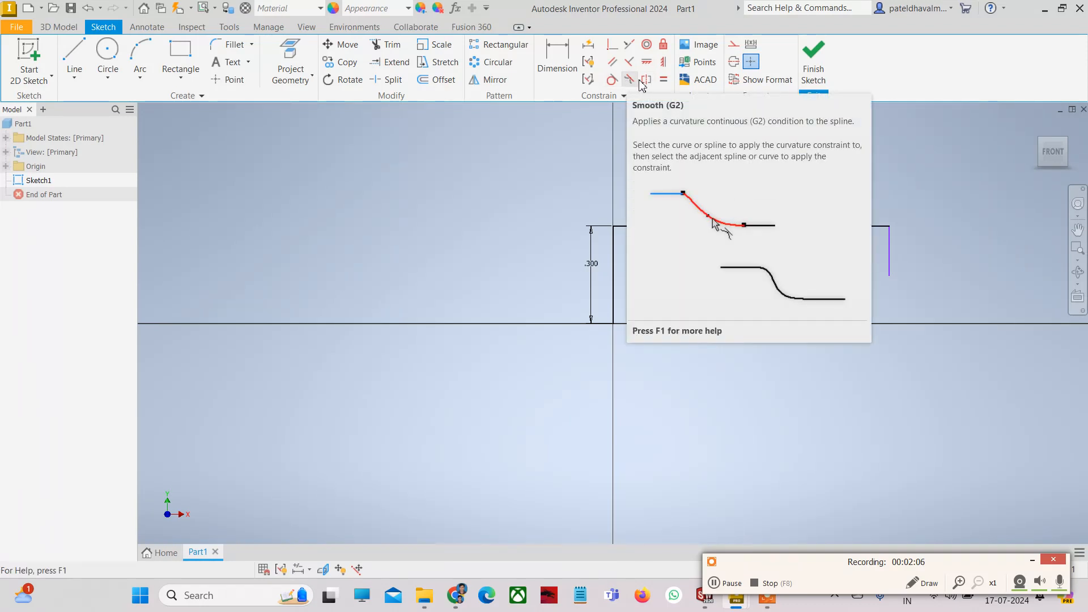
scroll(880, 272, down, 3)
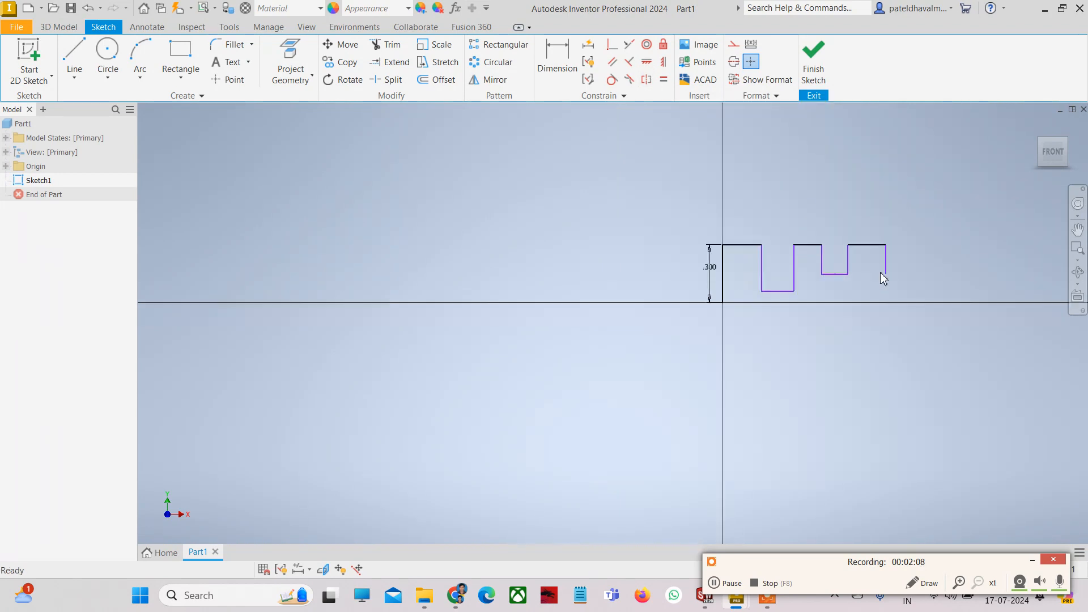
scroll(903, 274, up, 2)
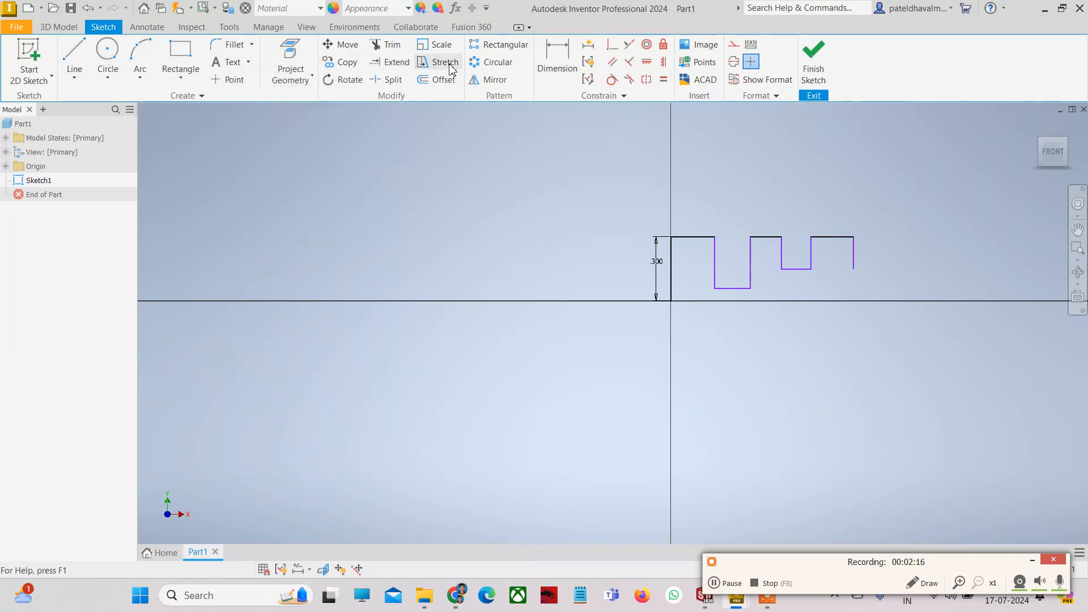
- Dimension the first top line at 0.2 wide, then select the first and second top lines
click(557, 61)
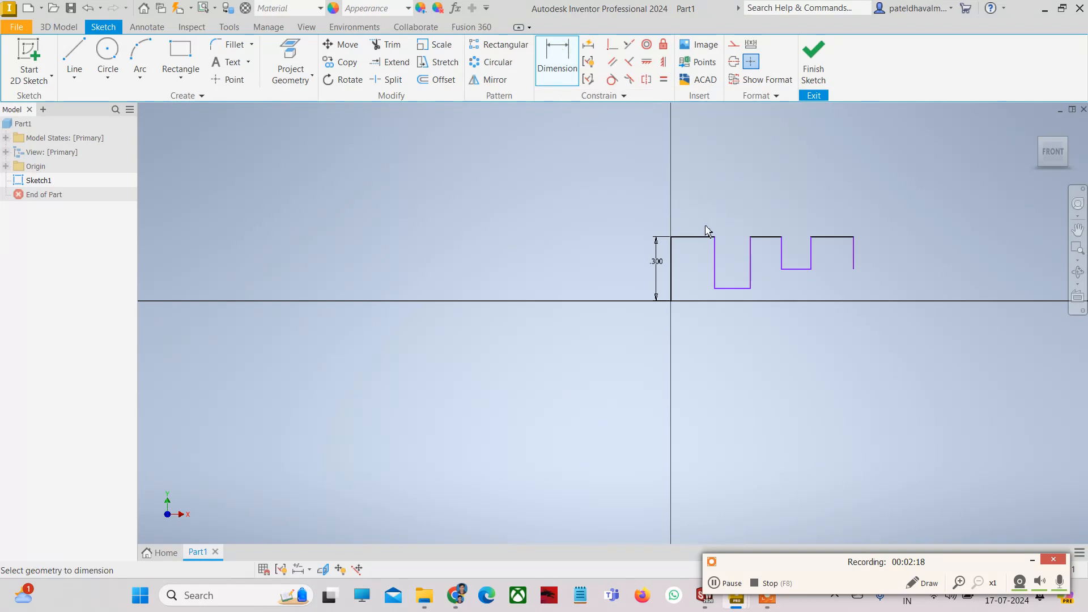
click(705, 239)
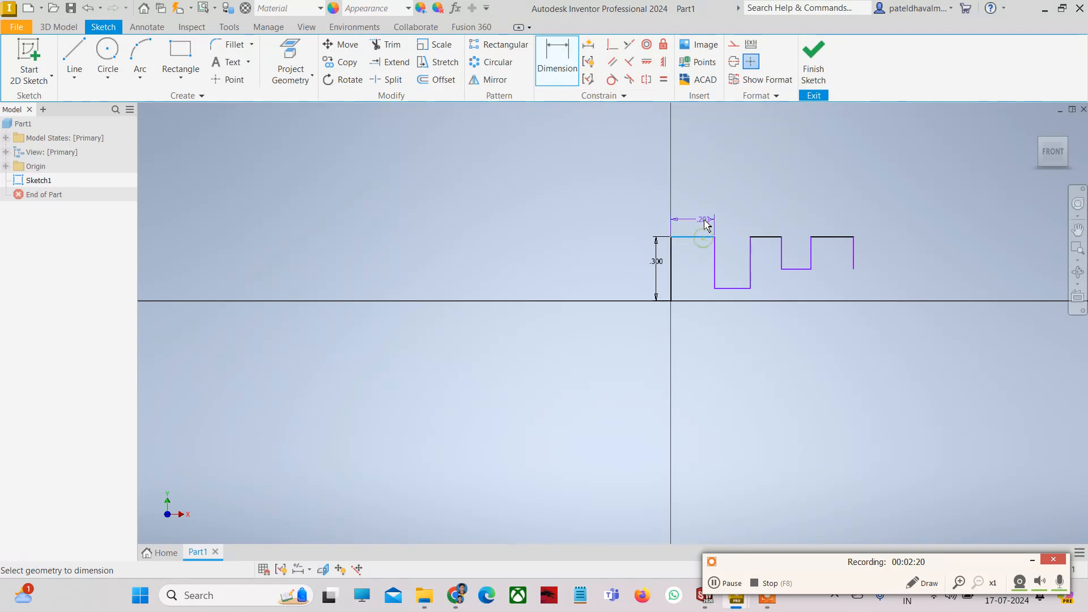
scroll(705, 224, up, 5)
scroll(695, 226, down, 3)
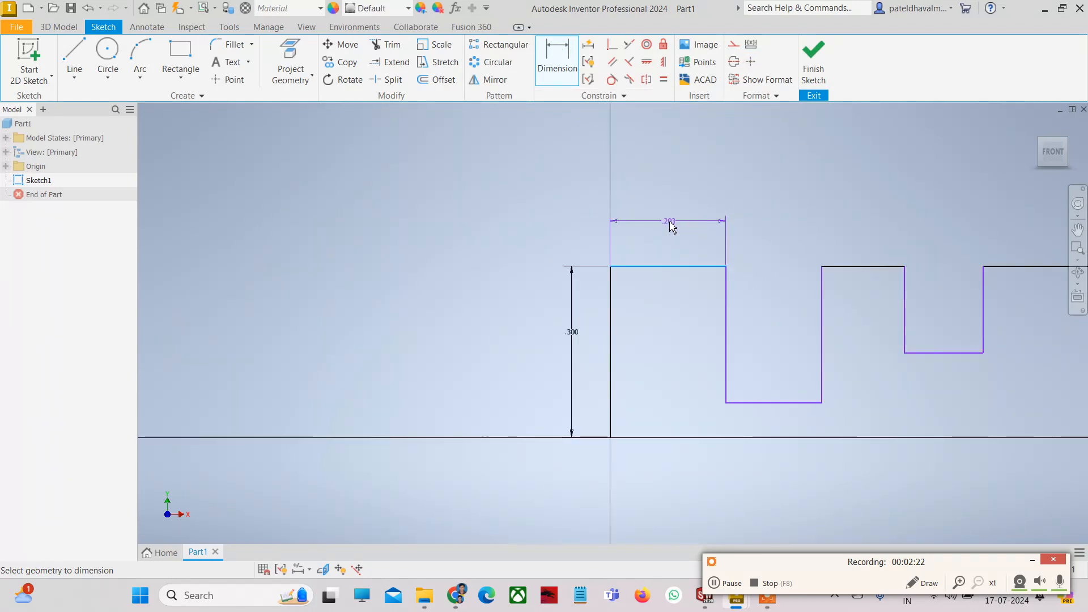
click(670, 222)
text(0)
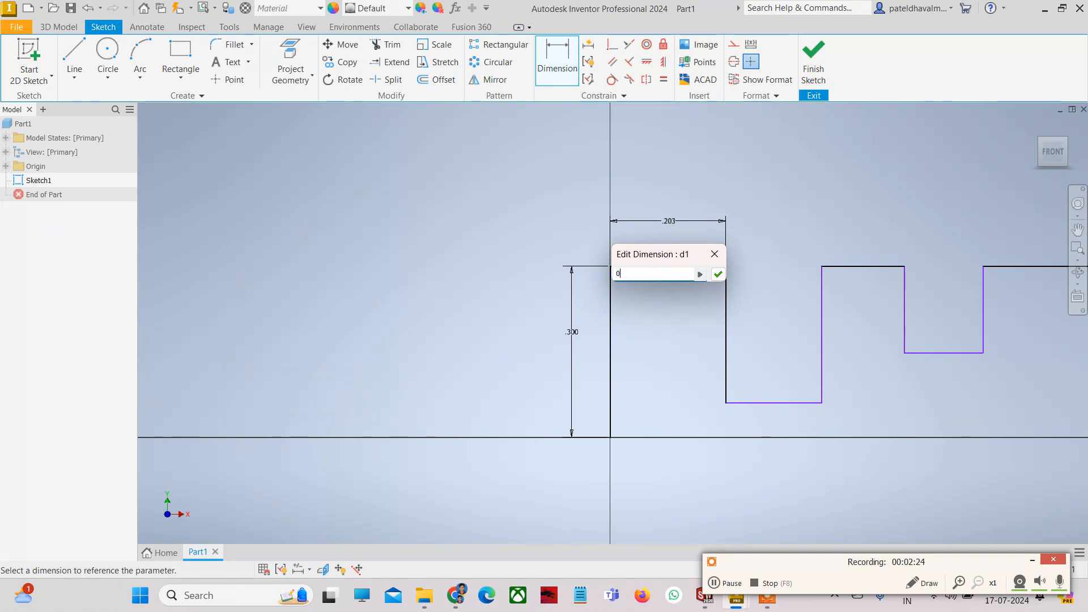
text(.2)
click(718, 274)
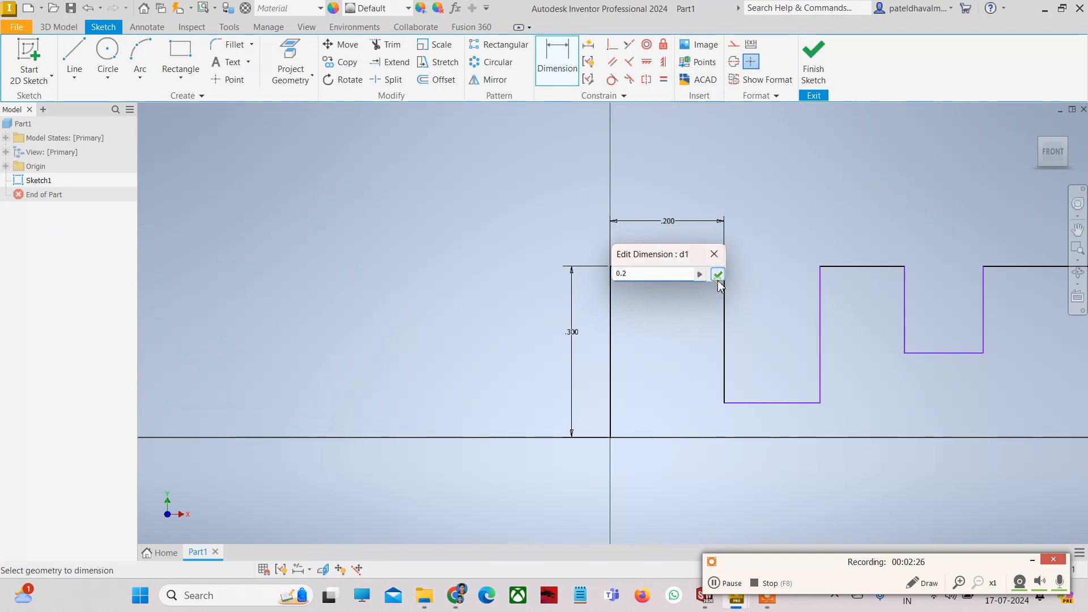
scroll(760, 296, down, 4)
scroll(768, 293, up, 2)
scroll(768, 293, up, 3)
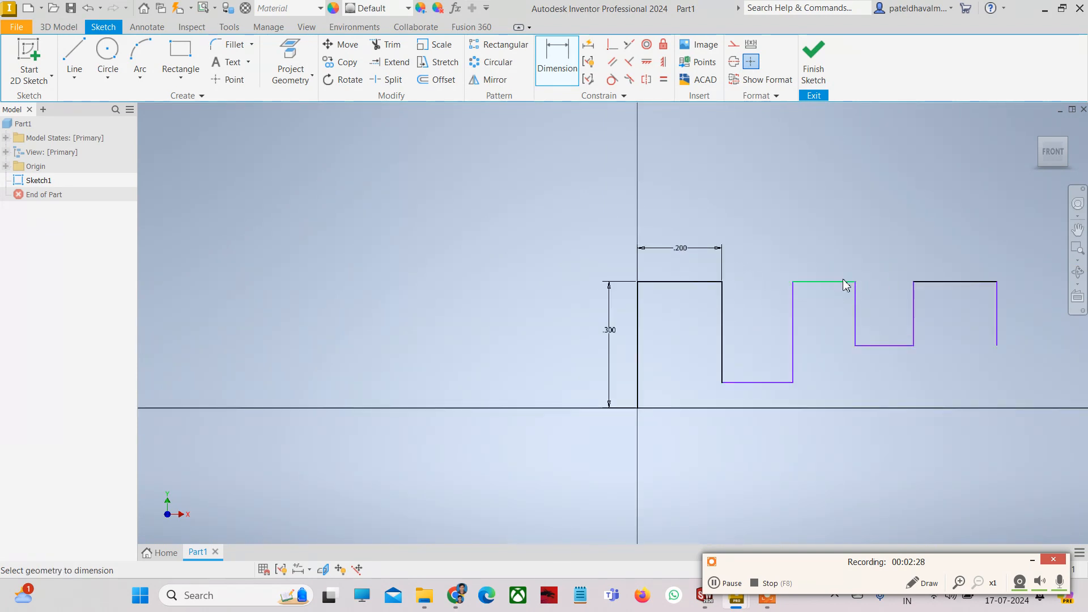
key(Escape)
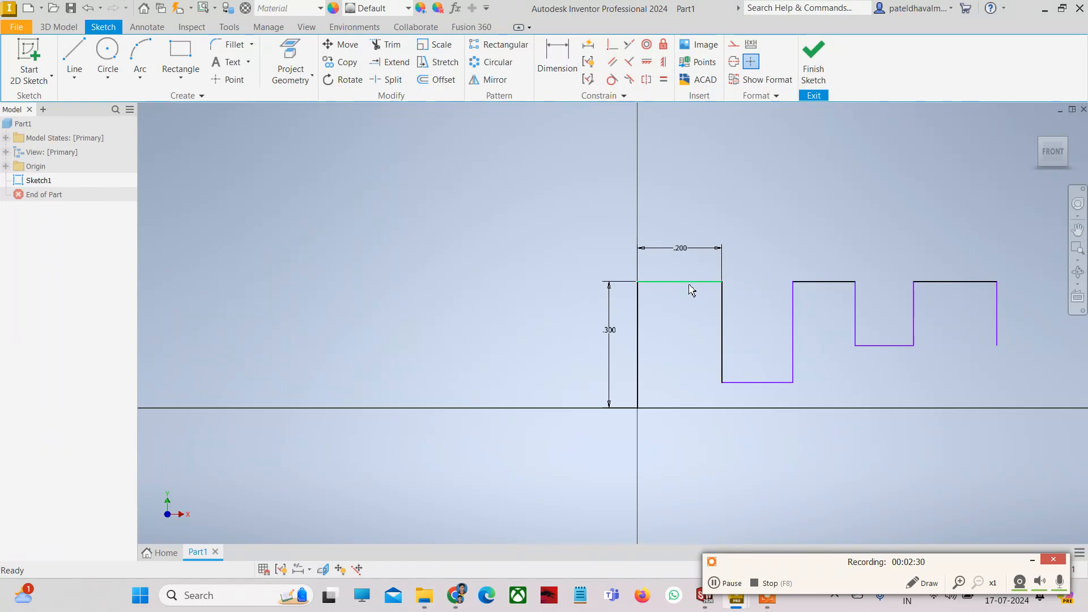
click(690, 282)
ctrl+click(828, 283)
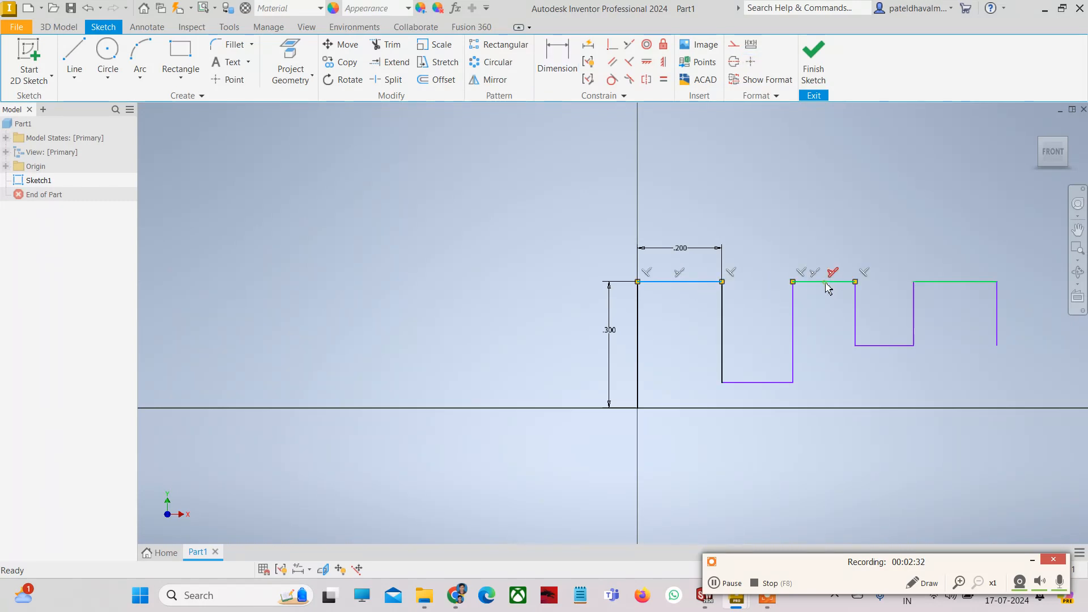
- Apply an Equal constraint to the two selected top lines
click(664, 82)
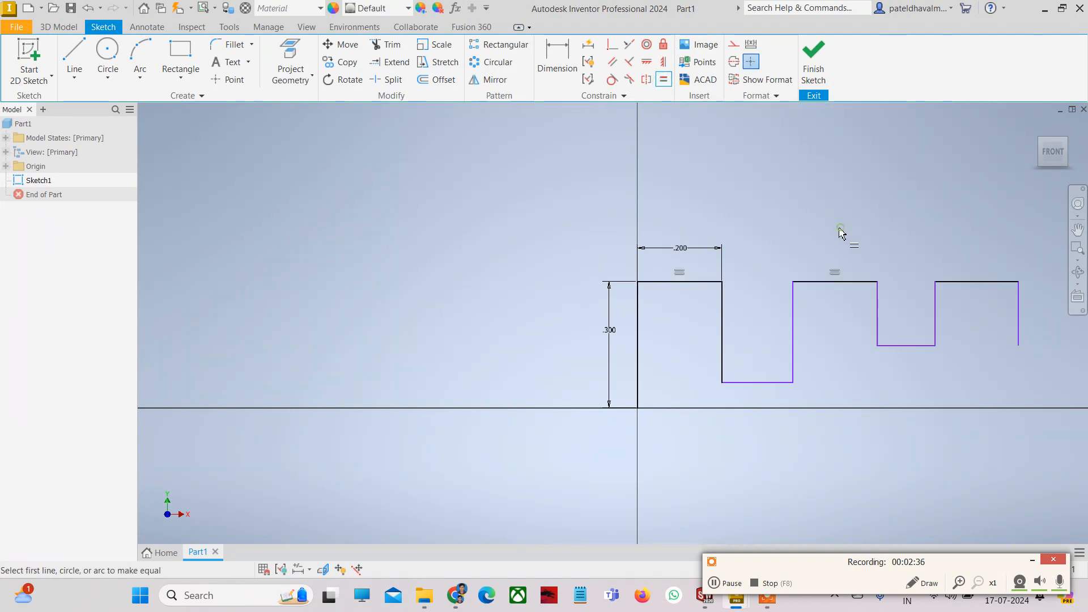
key(Escape)
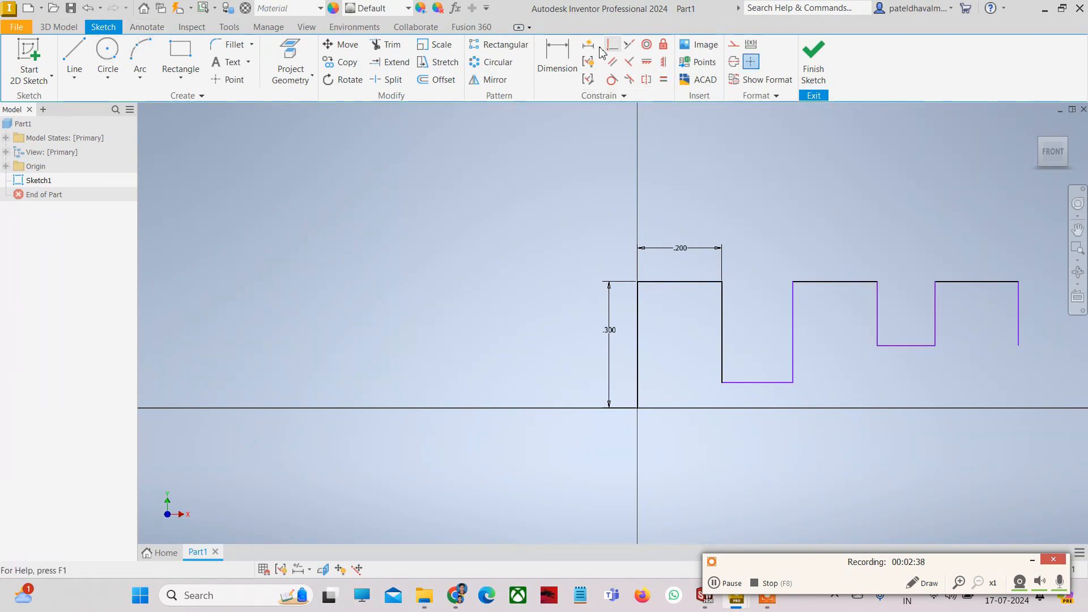
click(557, 61)
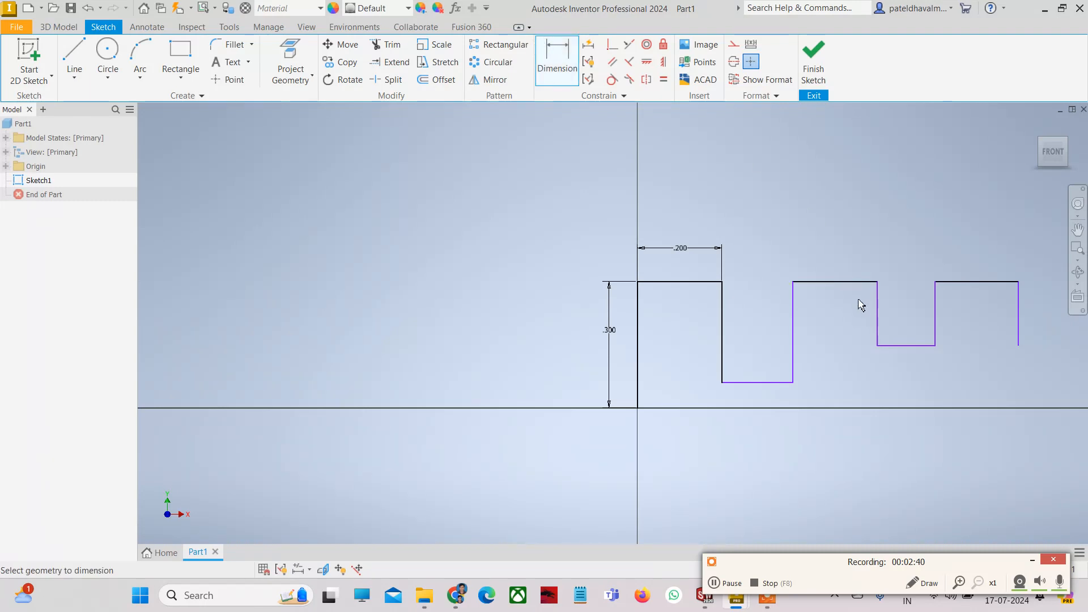
click(828, 282)
key(Escape)
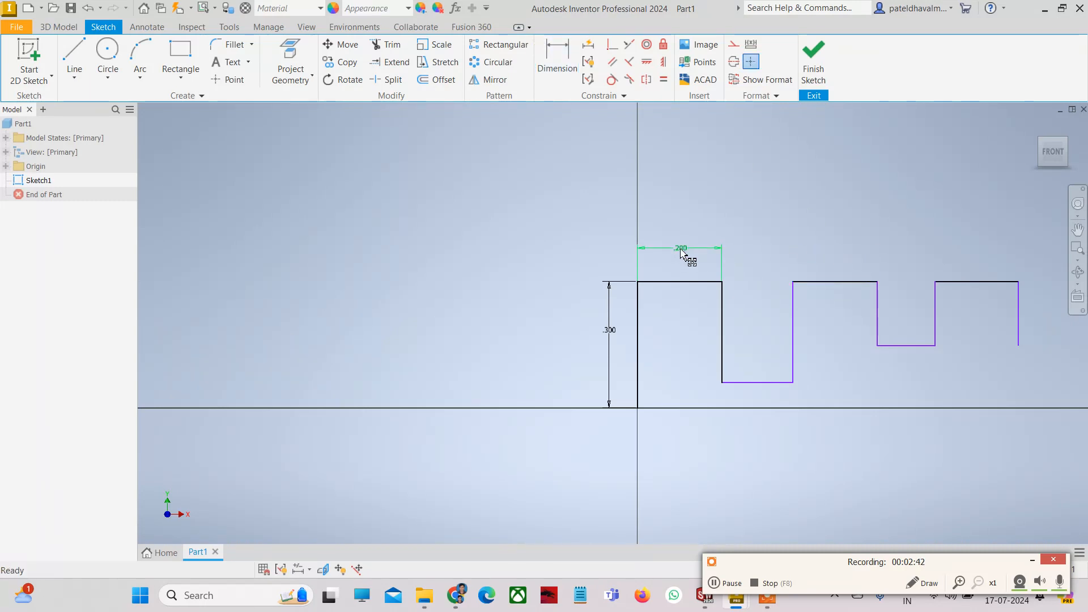
- Change the .200 width dimension to 0.3
double_click(680, 249)
text(0.3)
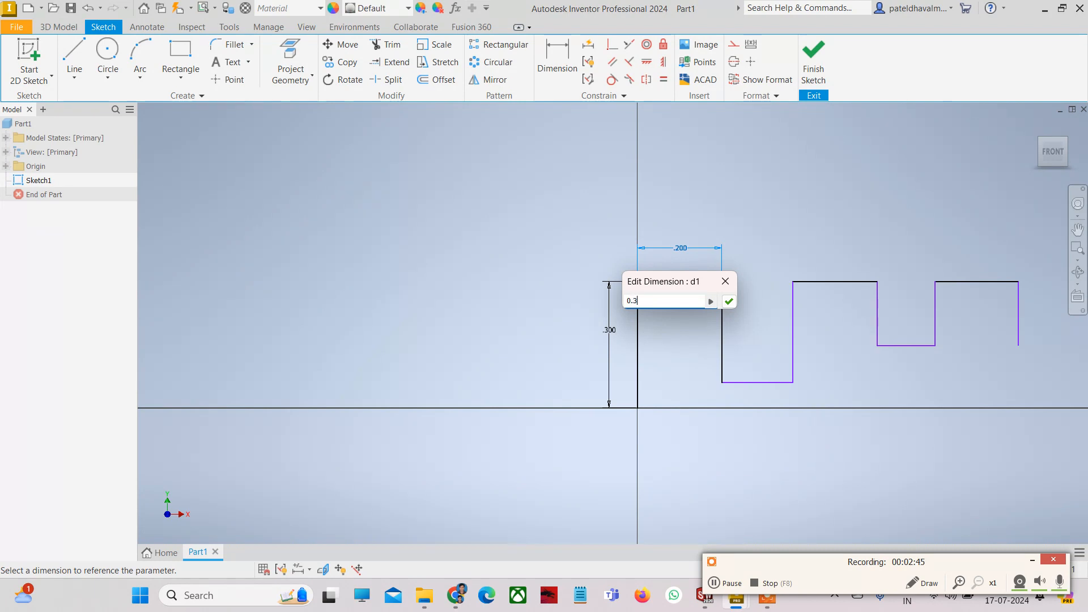
key(Return)
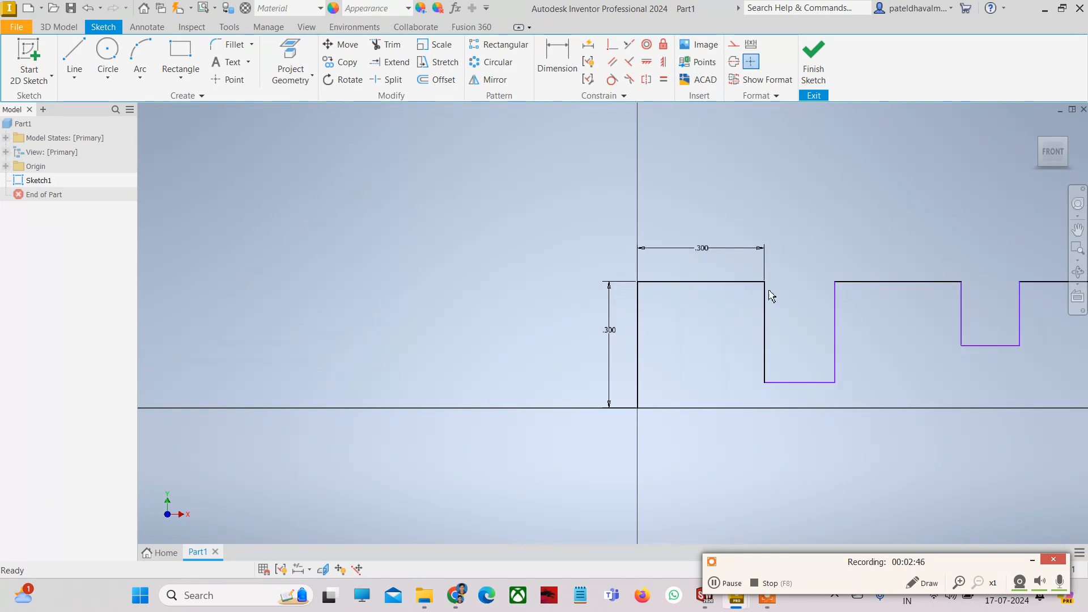
scroll(770, 294, down, 3)
scroll(892, 300, up, 2)
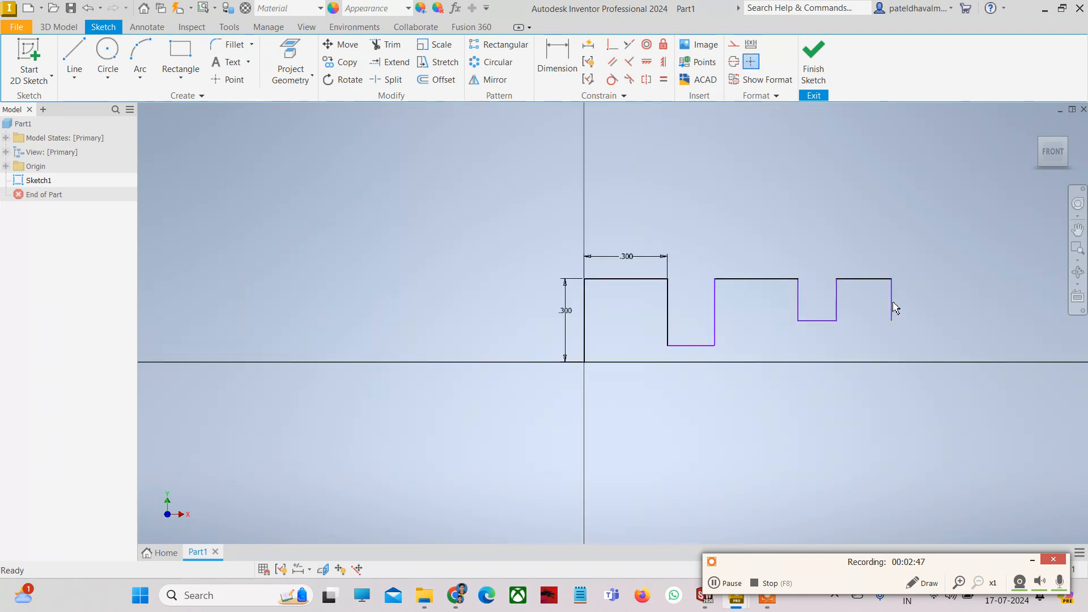
- Window-select the stepped profile and delete it, leaving the dimensioned vertical line
click(758, 280)
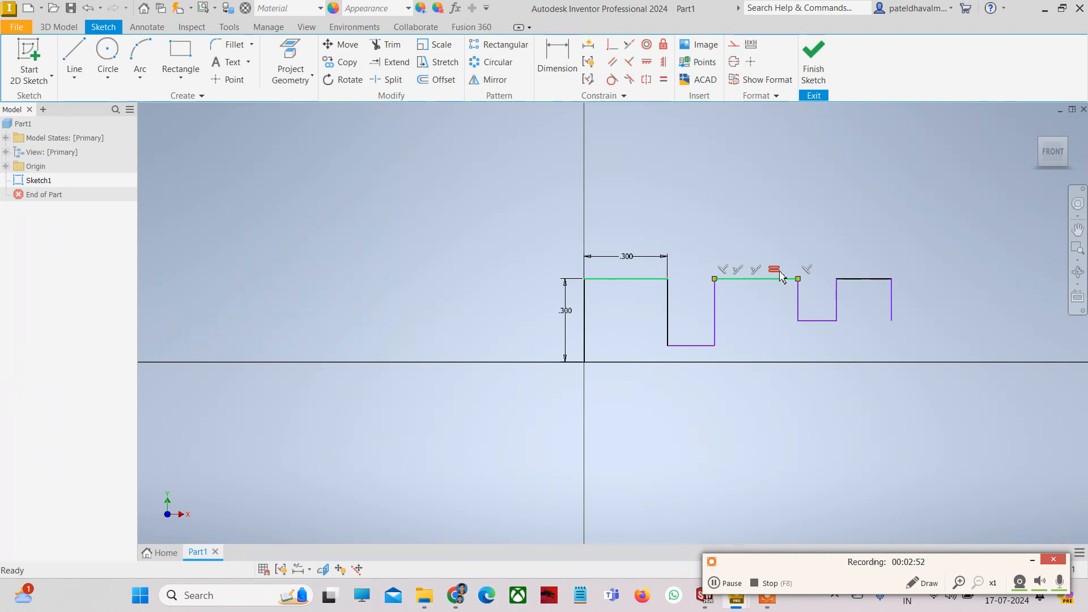
click(772, 243)
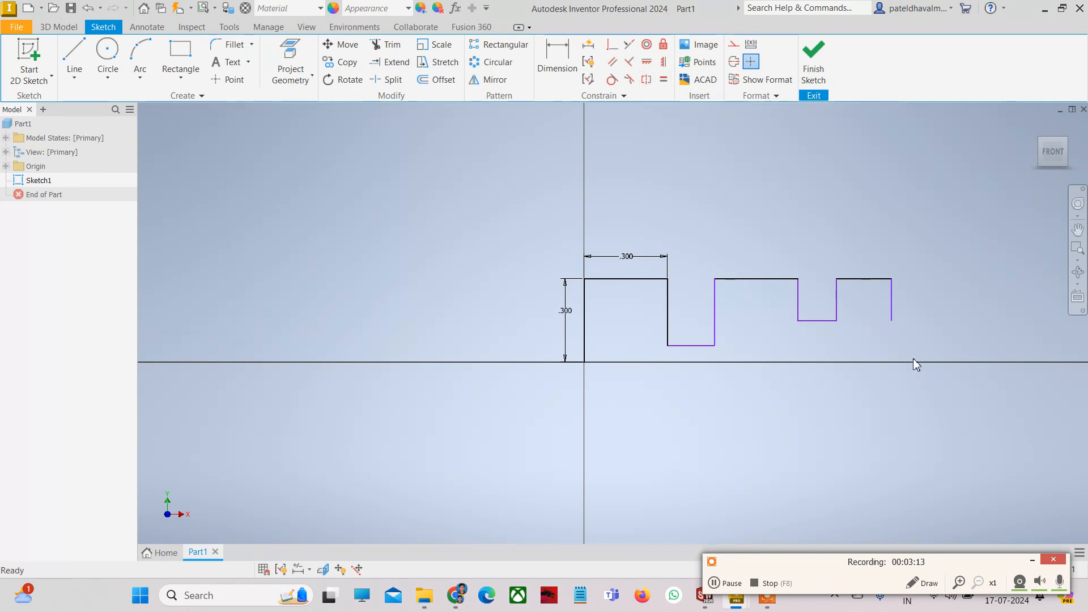
drag(913, 360, 633, 225)
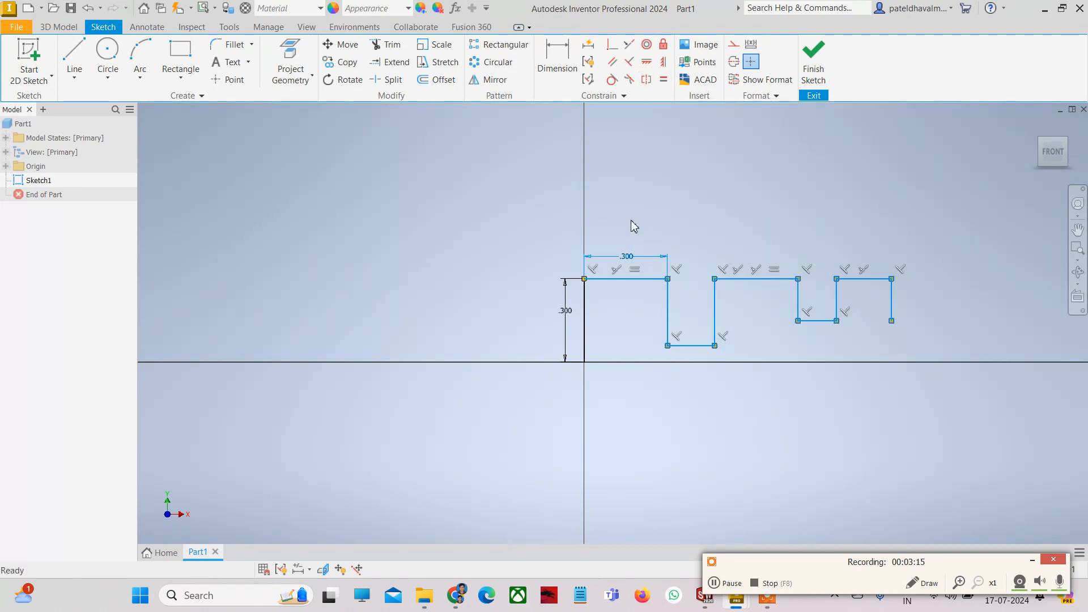
key(Delete)
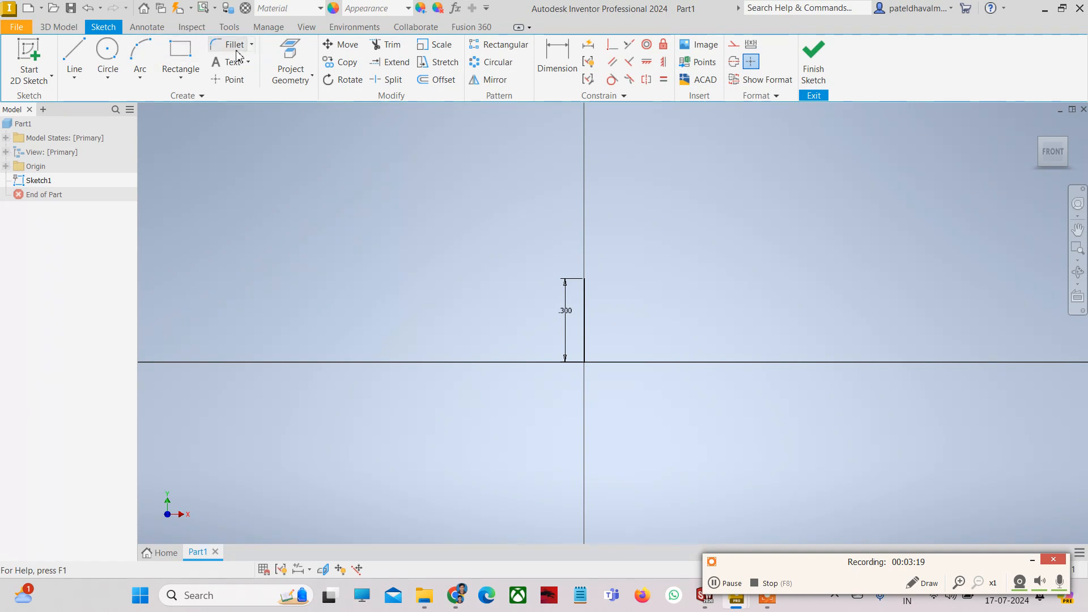
- Draw a closed angled outline from the vertical line's top back to the origin
click(74, 61)
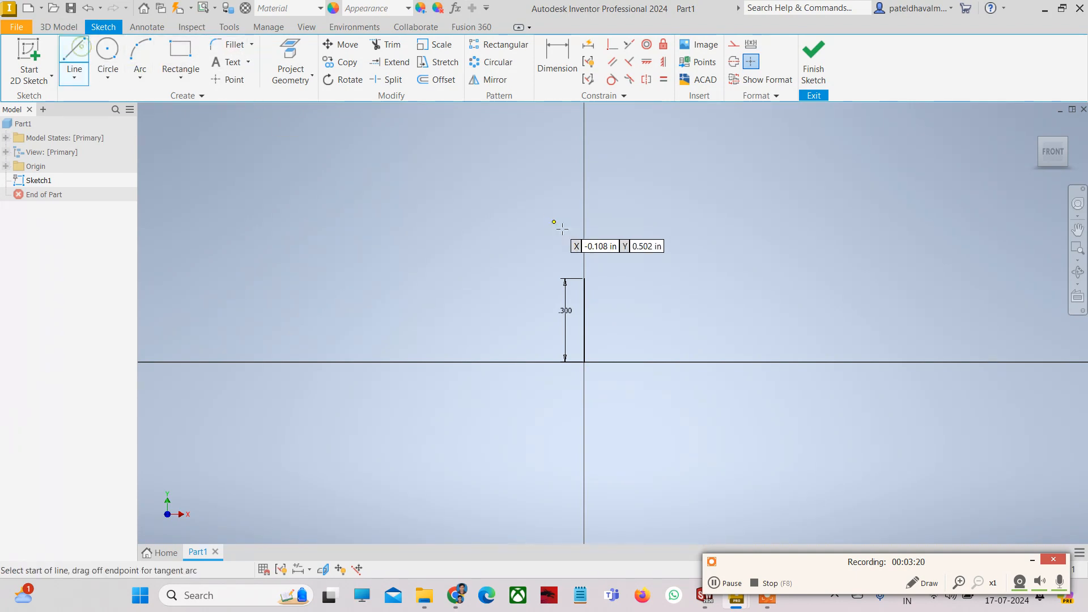
click(584, 278)
click(531, 307)
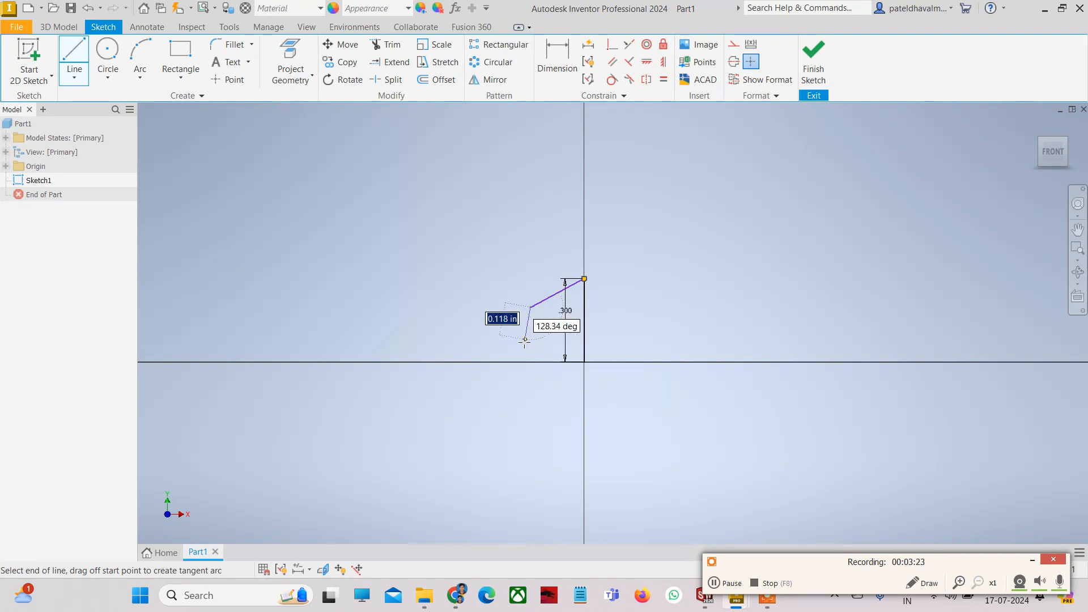
click(522, 342)
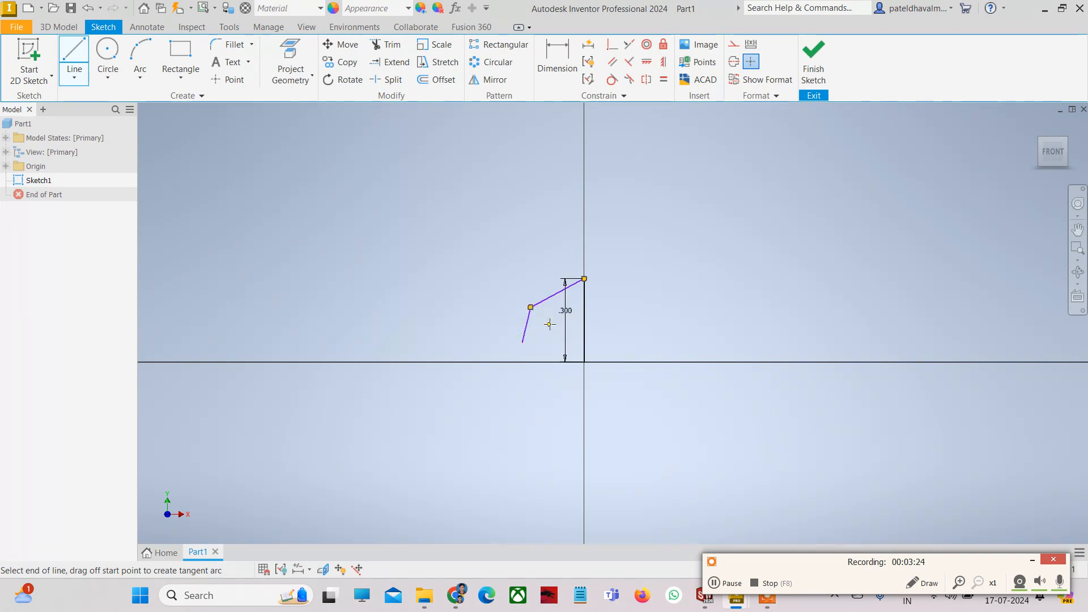
click(585, 362)
key(Escape)
key(Escape)
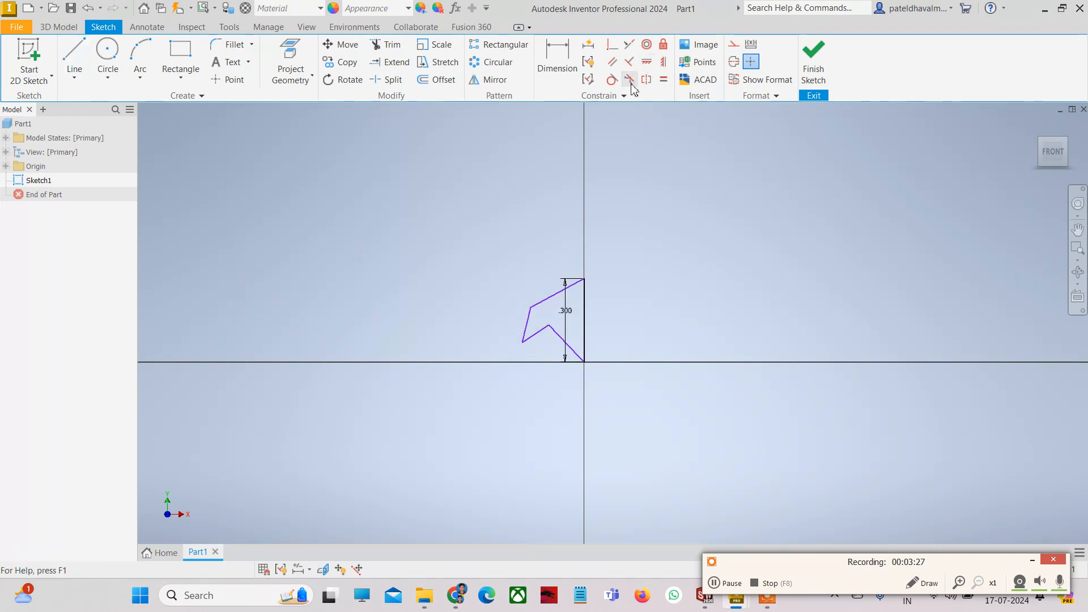
- Try a Symmetric constraint on the outline's lines, then undo it
click(629, 79)
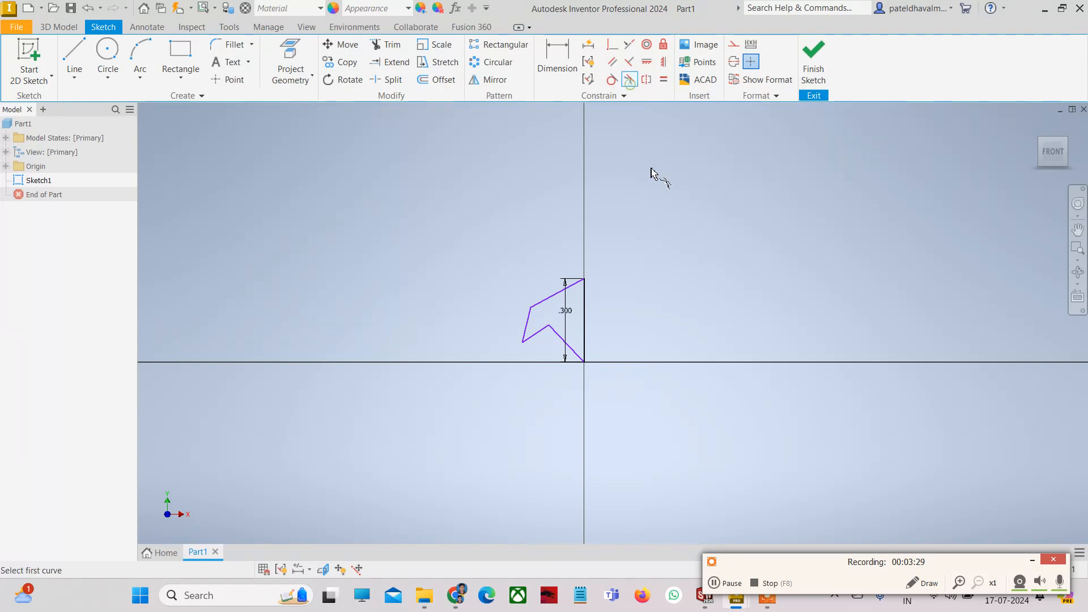
click(647, 80)
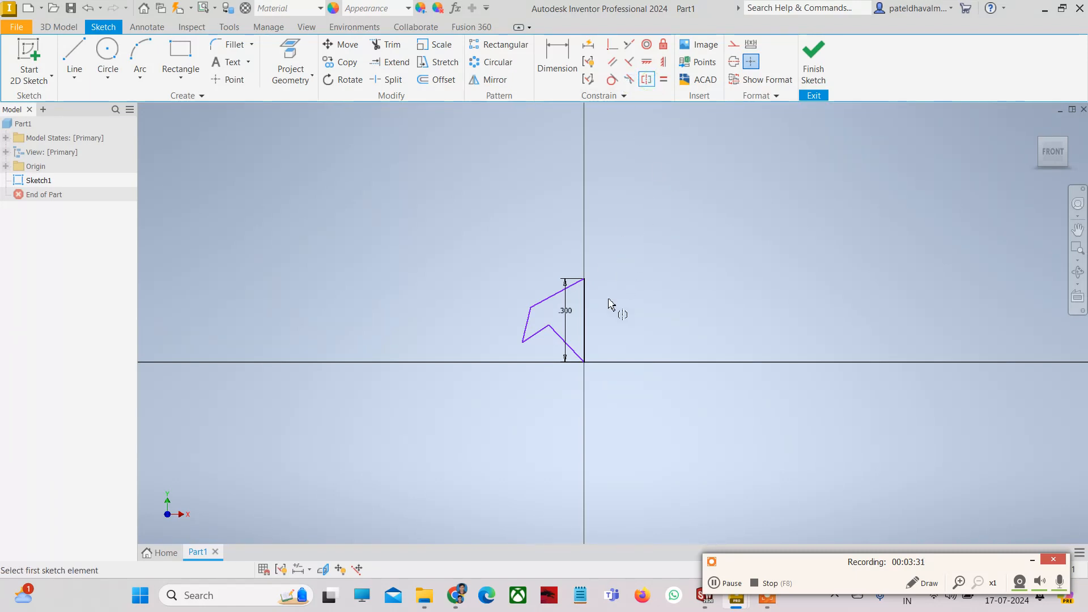
click(584, 331)
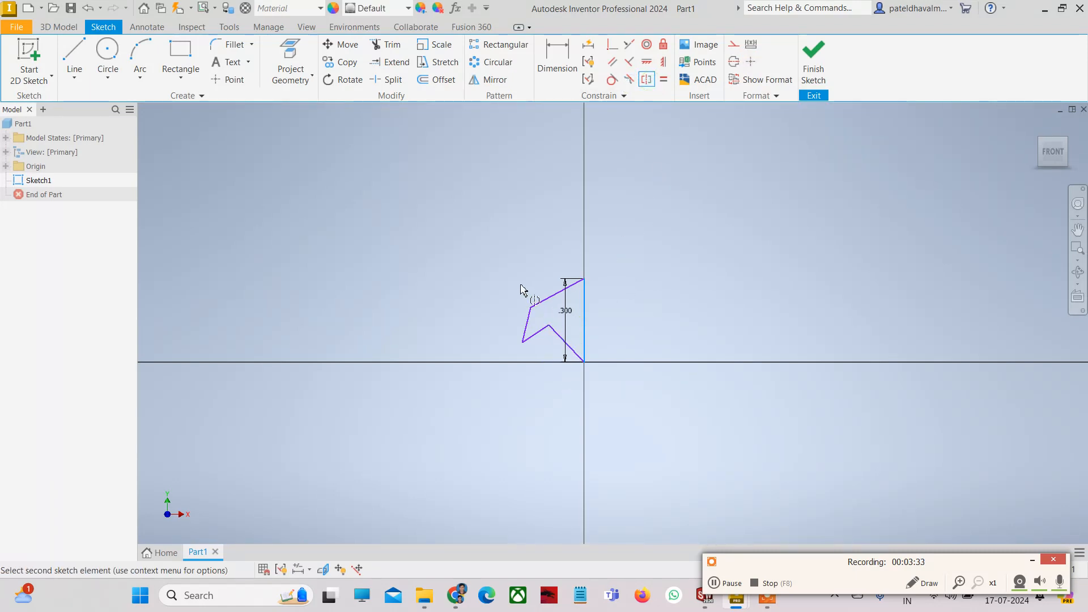
click(541, 307)
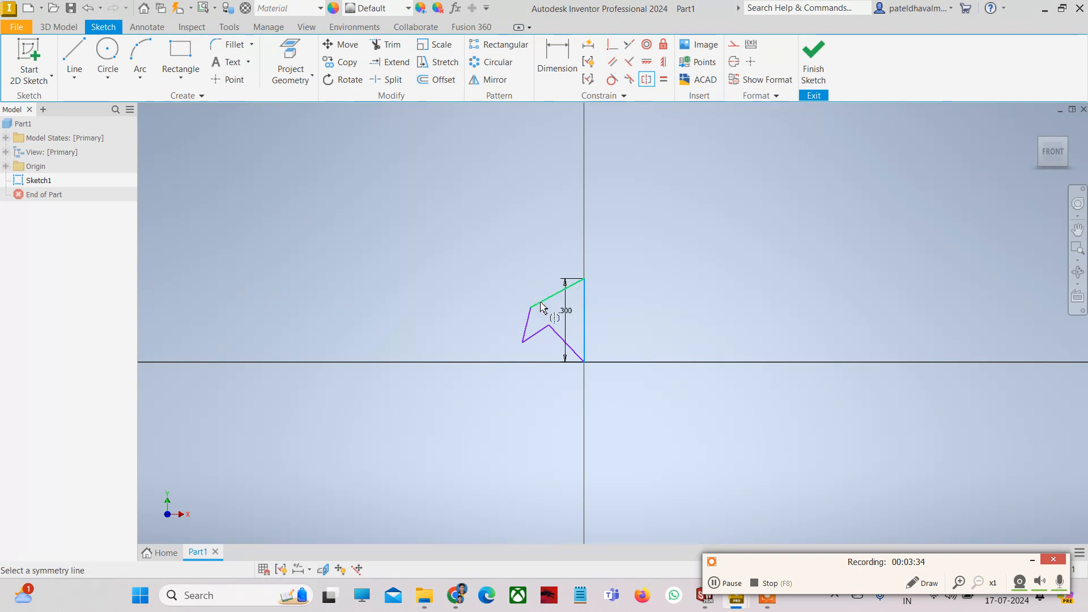
click(526, 330)
scroll(608, 334, down, 5)
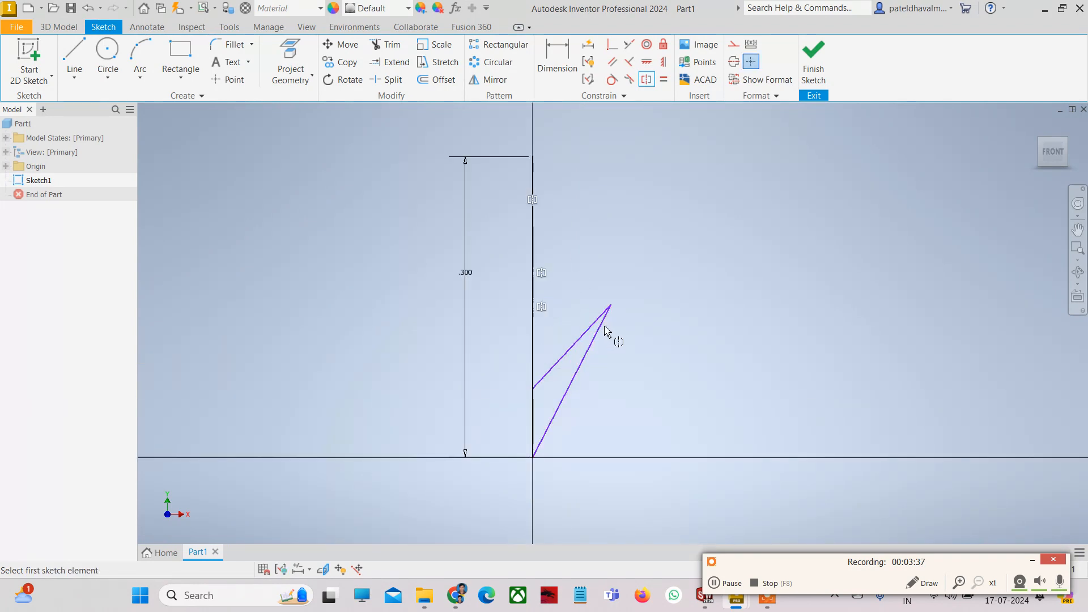
scroll(595, 324, up, 4)
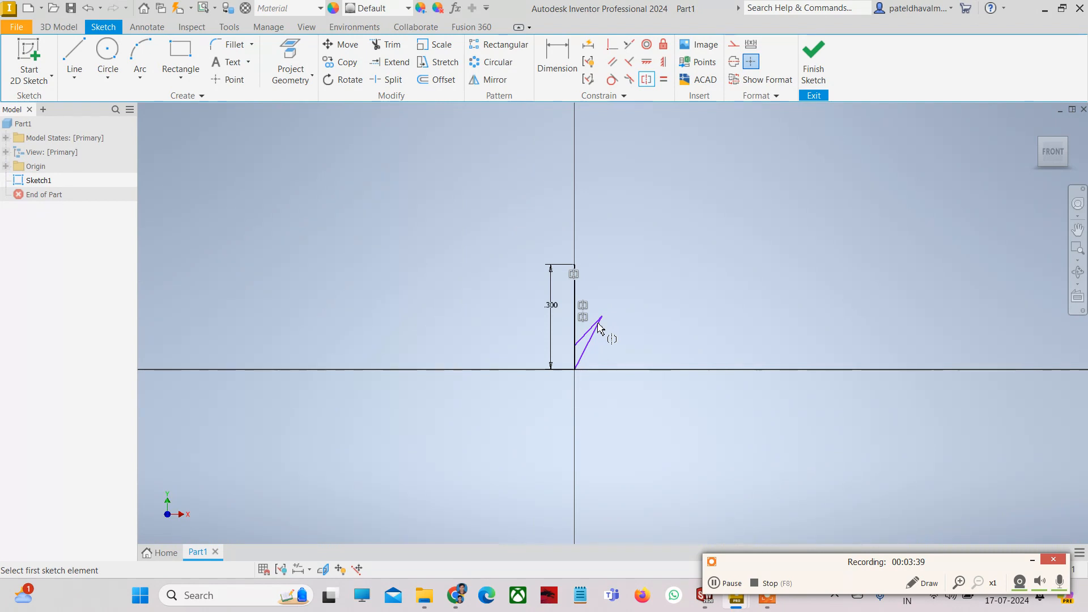
key(ctrl+z)
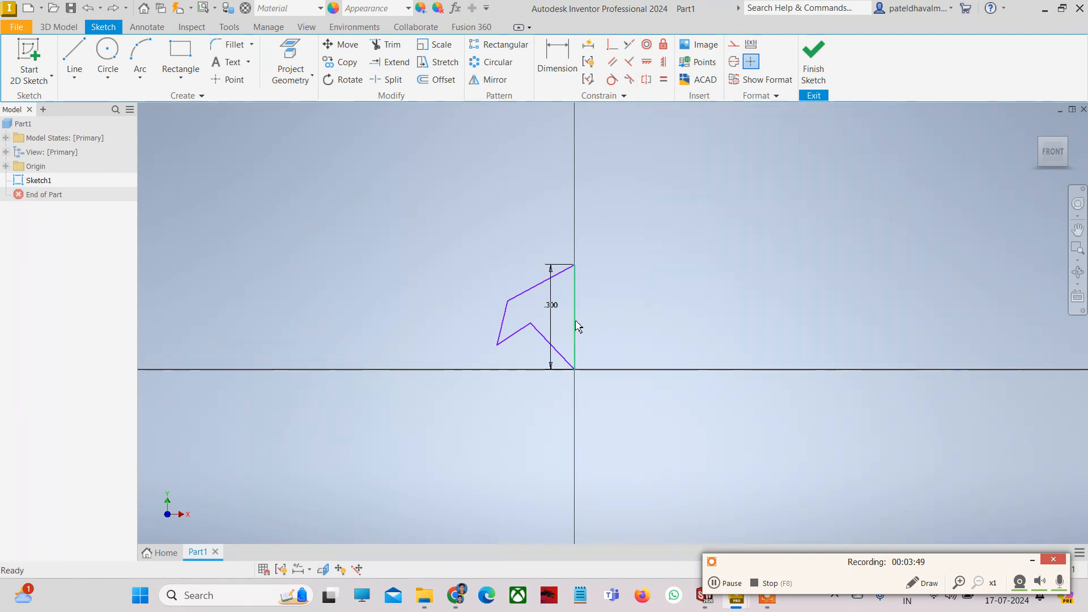
- Window-select all outline lines and the .300 dimension and delete them
click(541, 283)
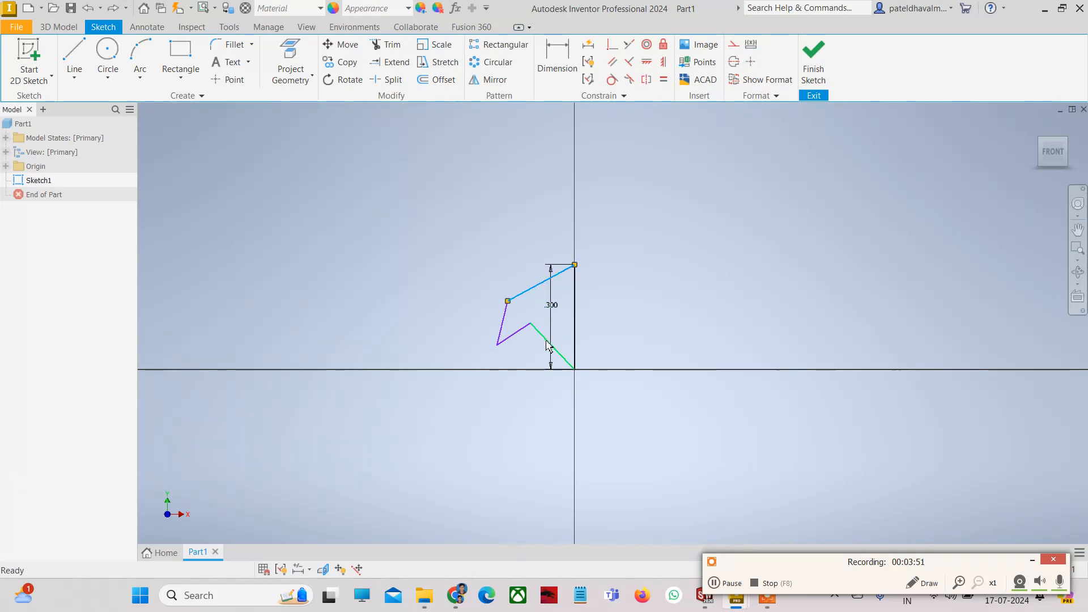
click(548, 342)
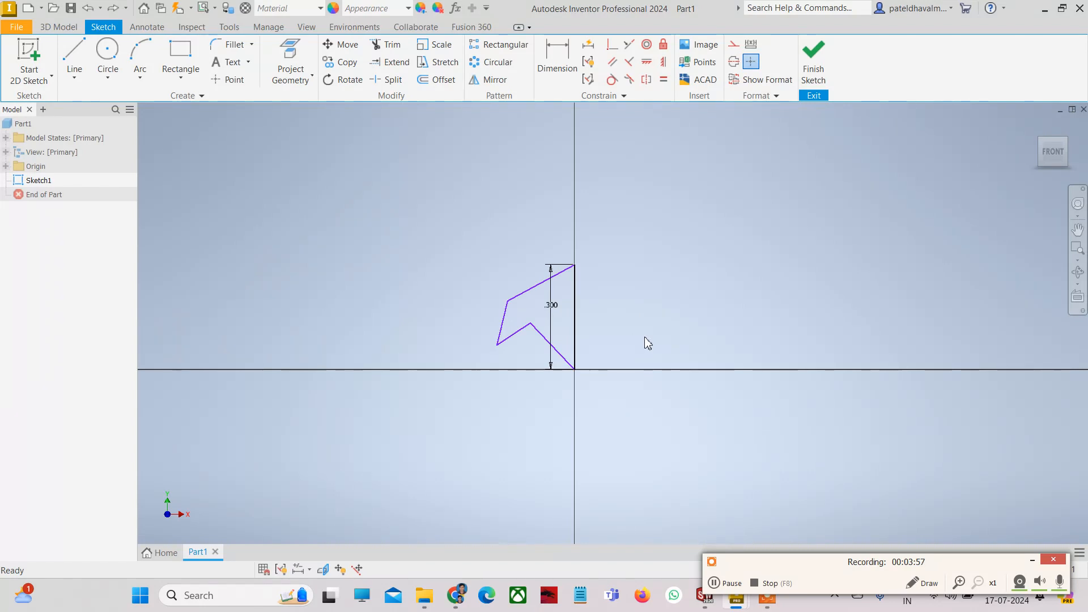
drag(644, 337, 505, 227)
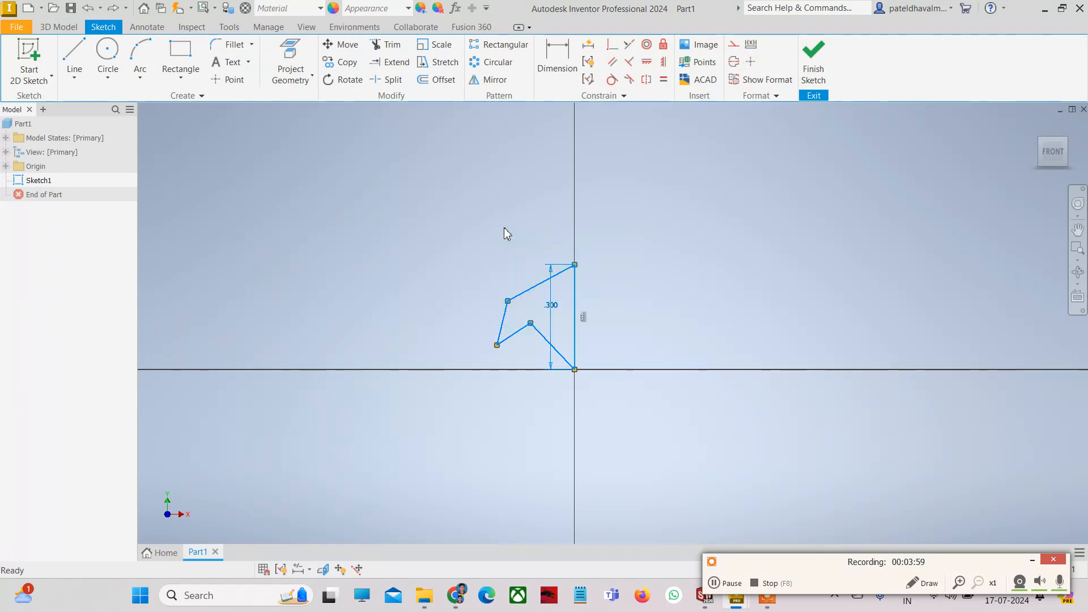
key(Delete)
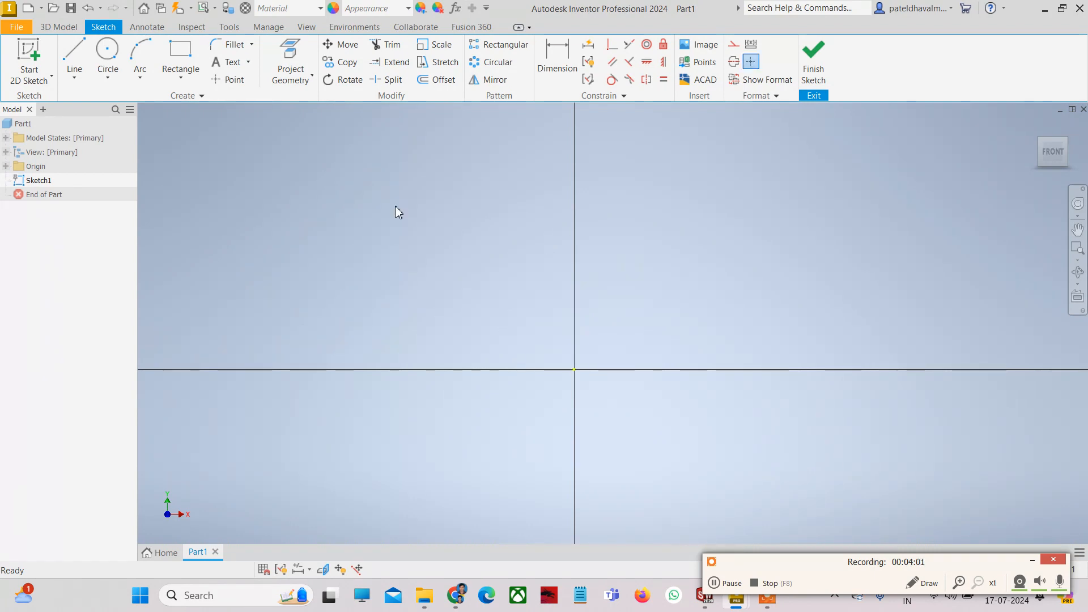
click(73, 54)
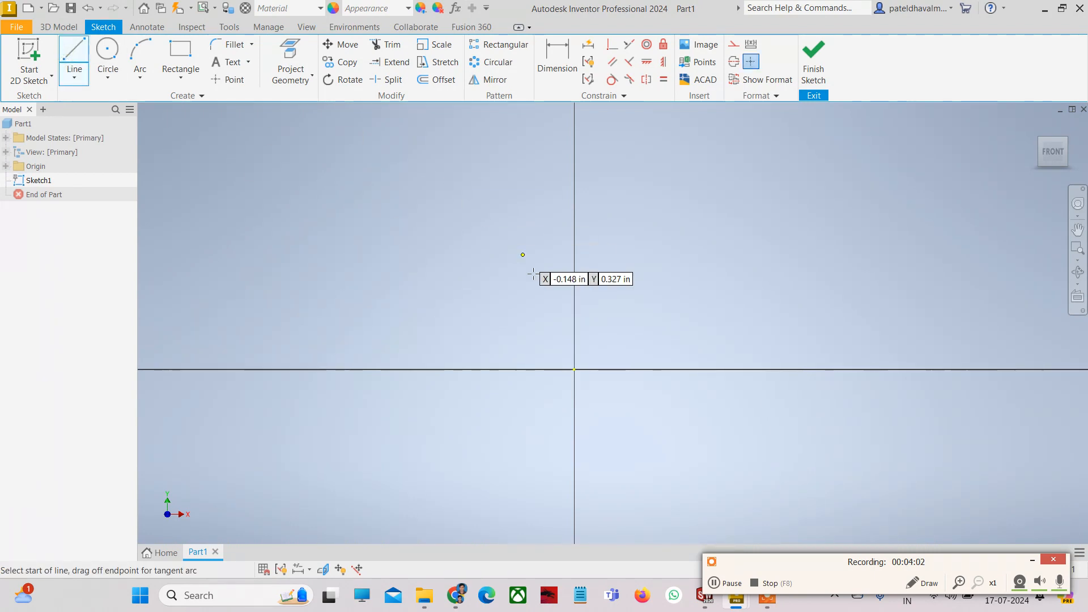
click(574, 369)
click(656, 254)
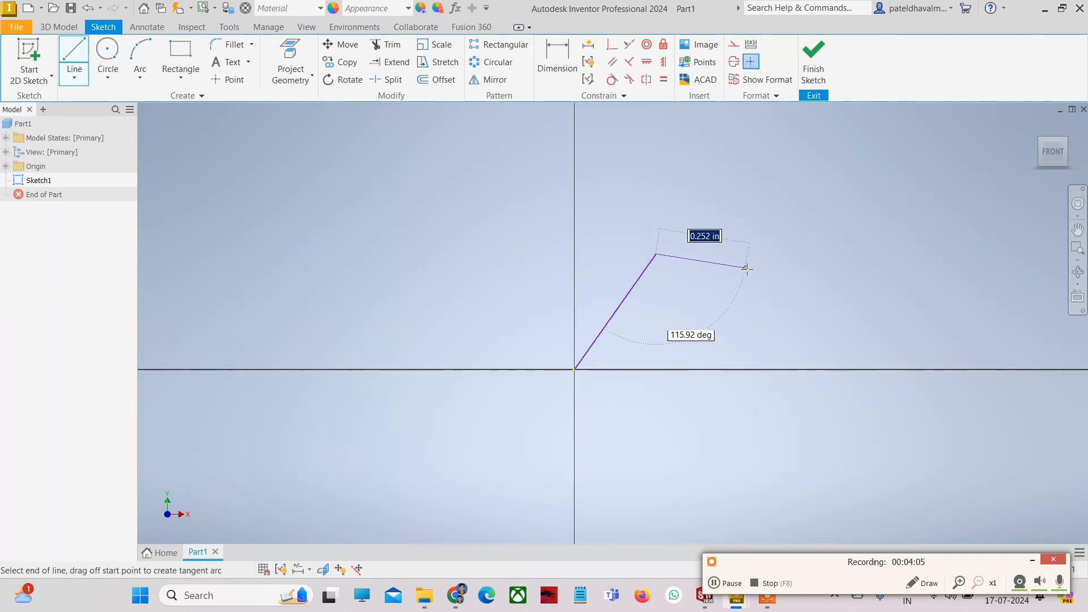
click(746, 268)
click(702, 458)
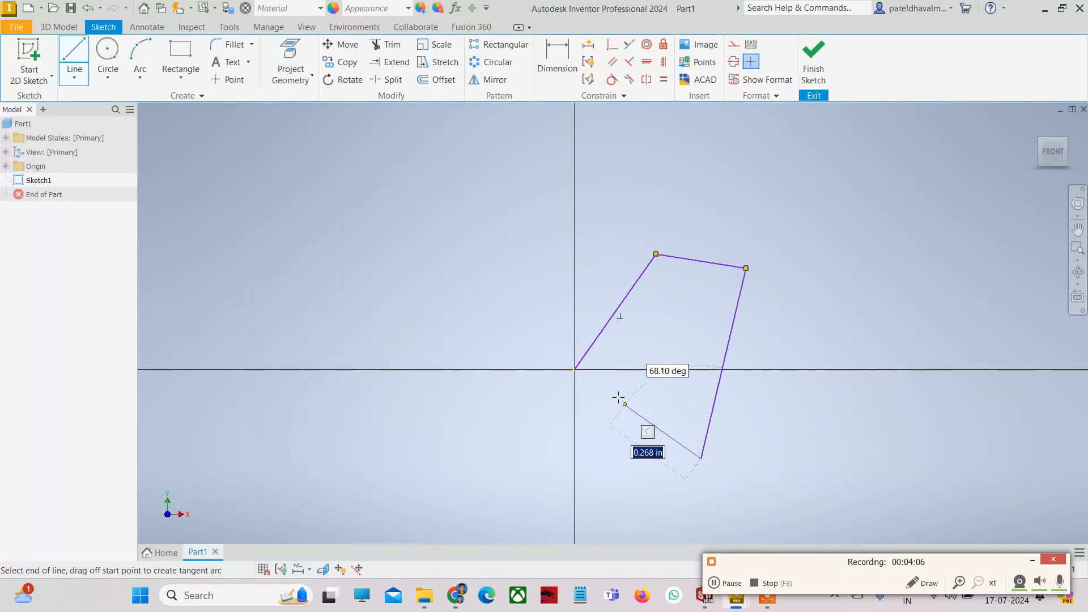
click(575, 369)
key(Escape)
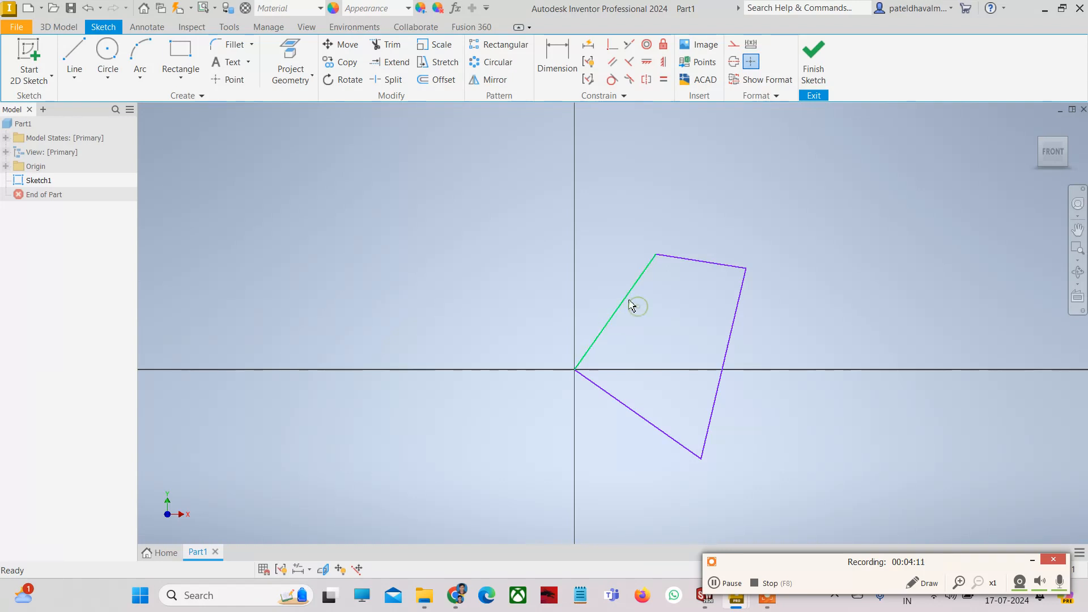
mouse_move(629, 302)
mouse_down()
mouse_move(592, 292)
mouse_move(640, 266)
mouse_move(671, 272)
mouse_up()
click(659, 256)
mouse_move(652, 259)
mouse_down()
mouse_move(680, 274)
mouse_move(658, 260)
mouse_move(663, 271)
mouse_up()
click(817, 307)
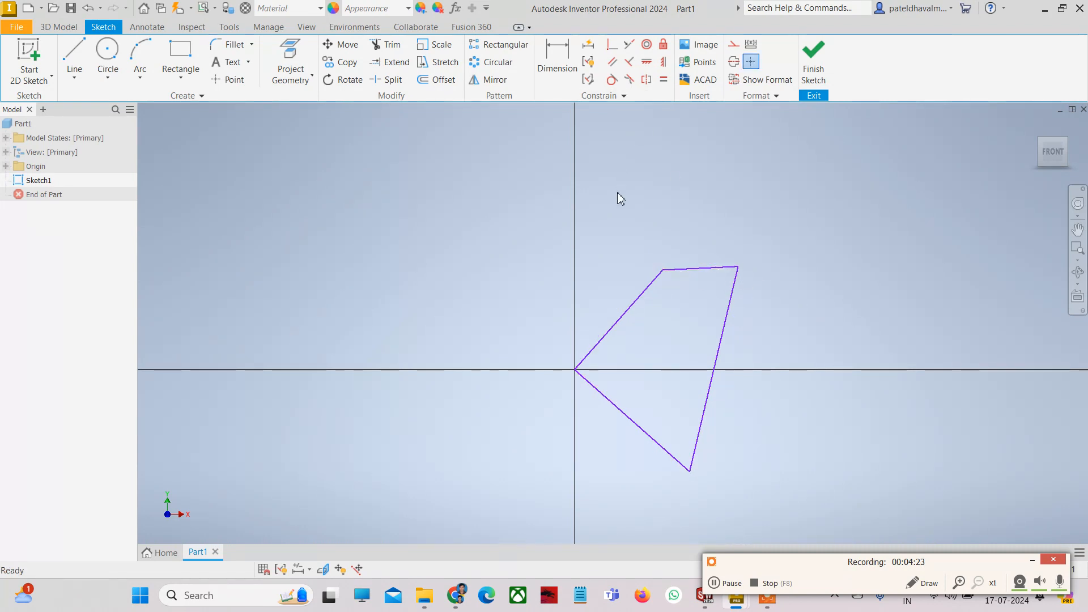
click(645, 291)
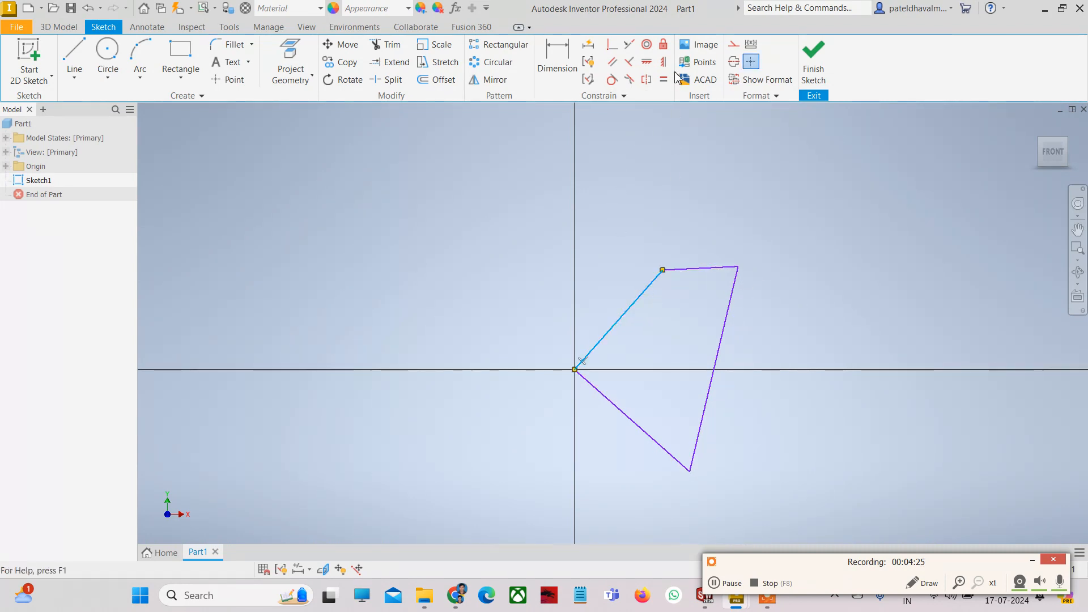
click(663, 45)
click(729, 220)
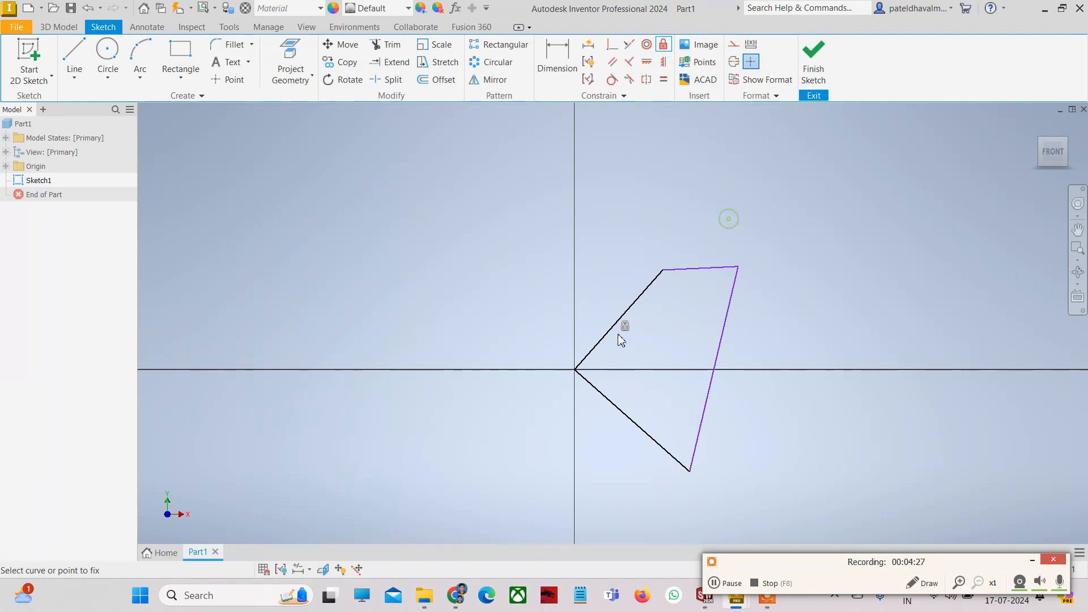
key(Escape)
mouse_move(685, 279)
mouse_down()
mouse_move(668, 321)
mouse_move(691, 278)
mouse_move(688, 323)
mouse_move(694, 297)
mouse_up()
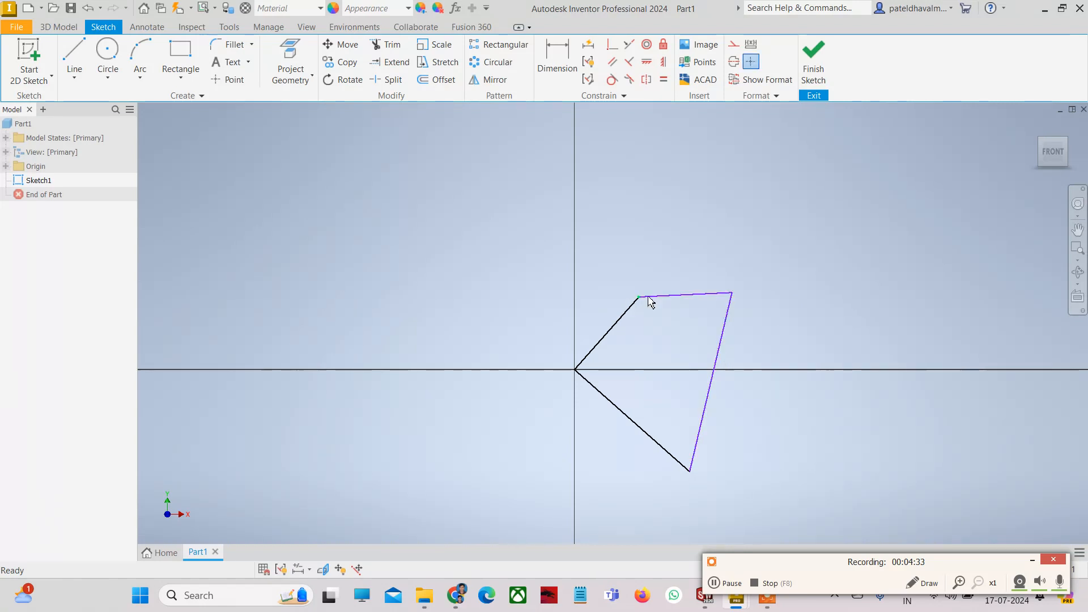
drag(685, 298, 700, 265)
click(800, 306)
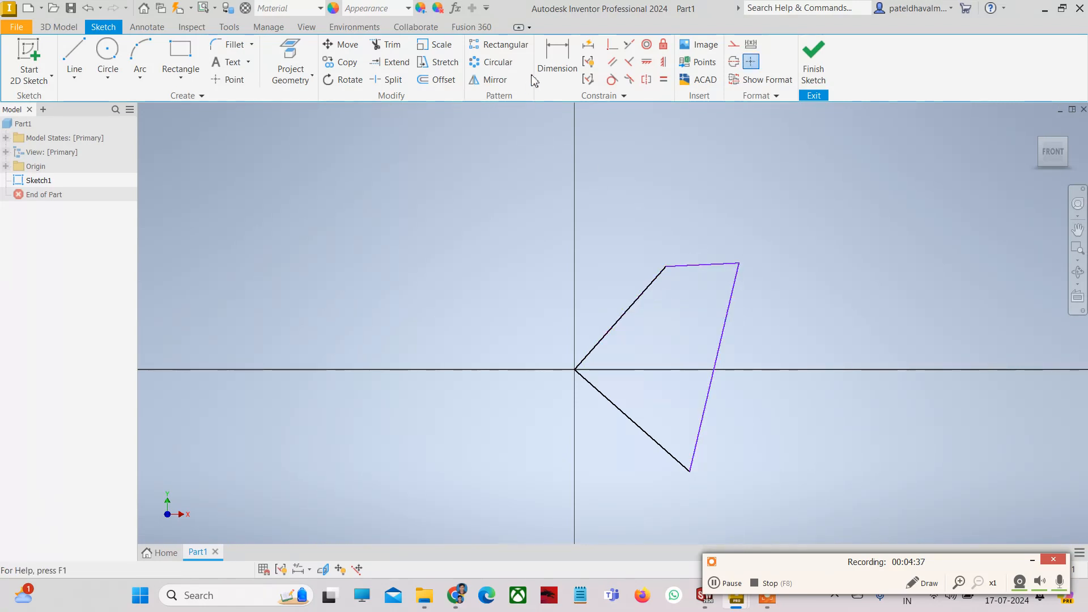
click(557, 59)
click(652, 298)
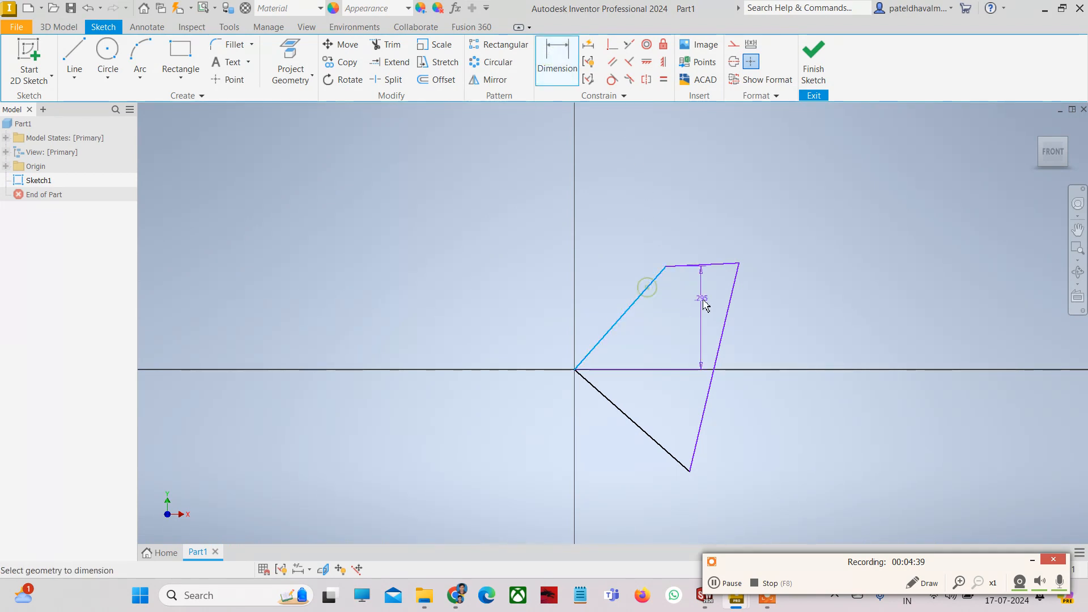
key(Escape)
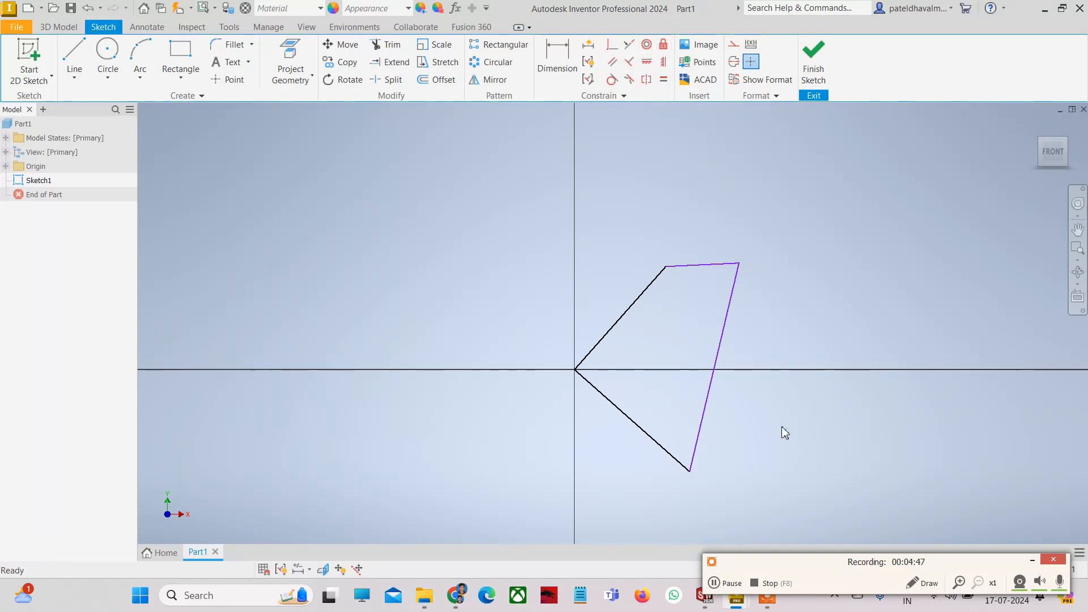
drag(784, 433, 610, 212)
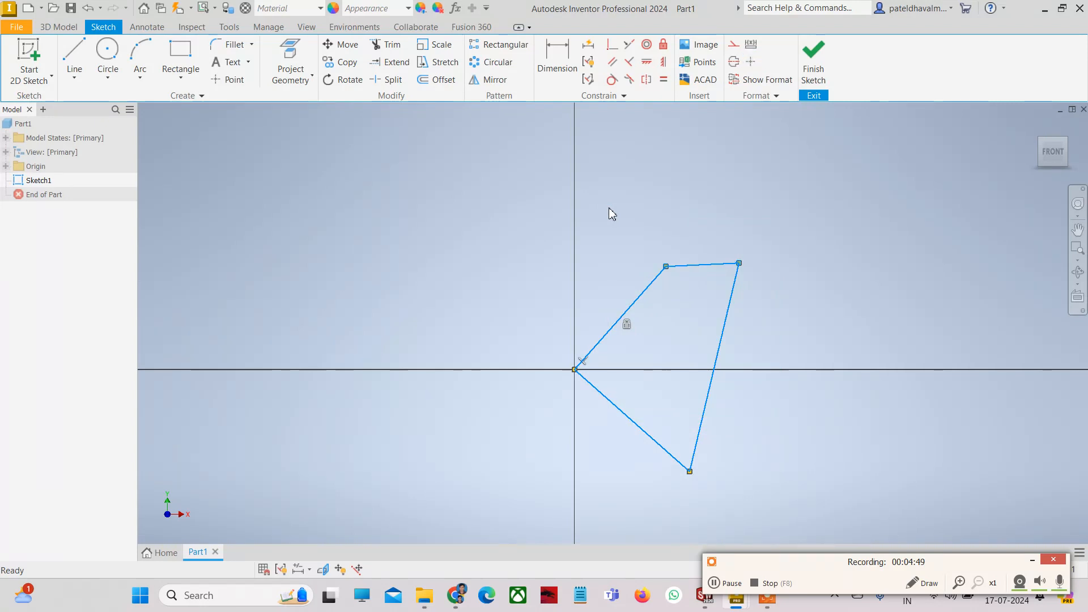
key(Delete)
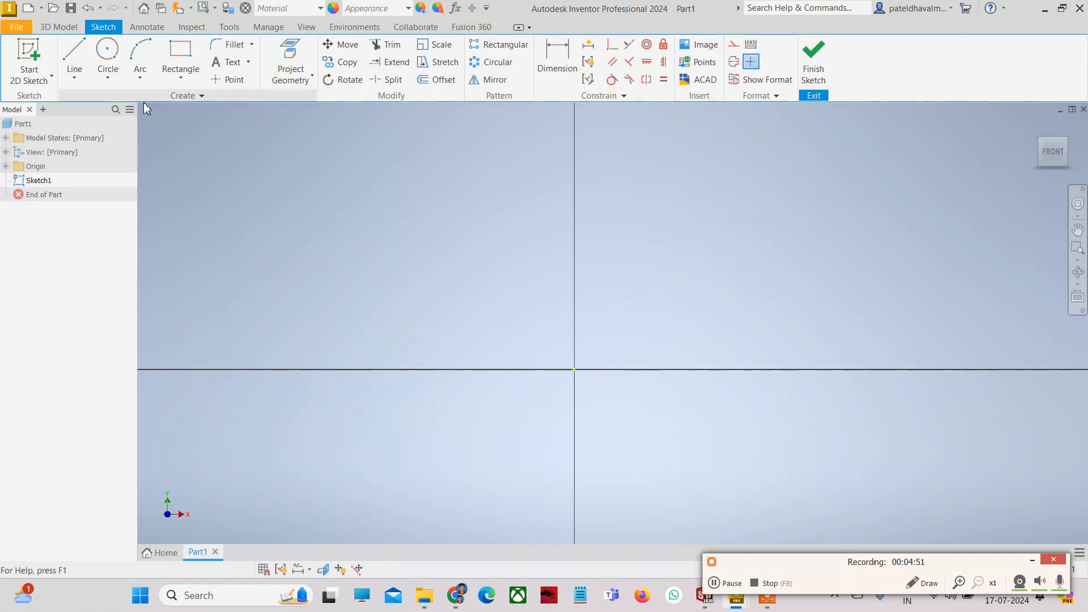
click(75, 78)
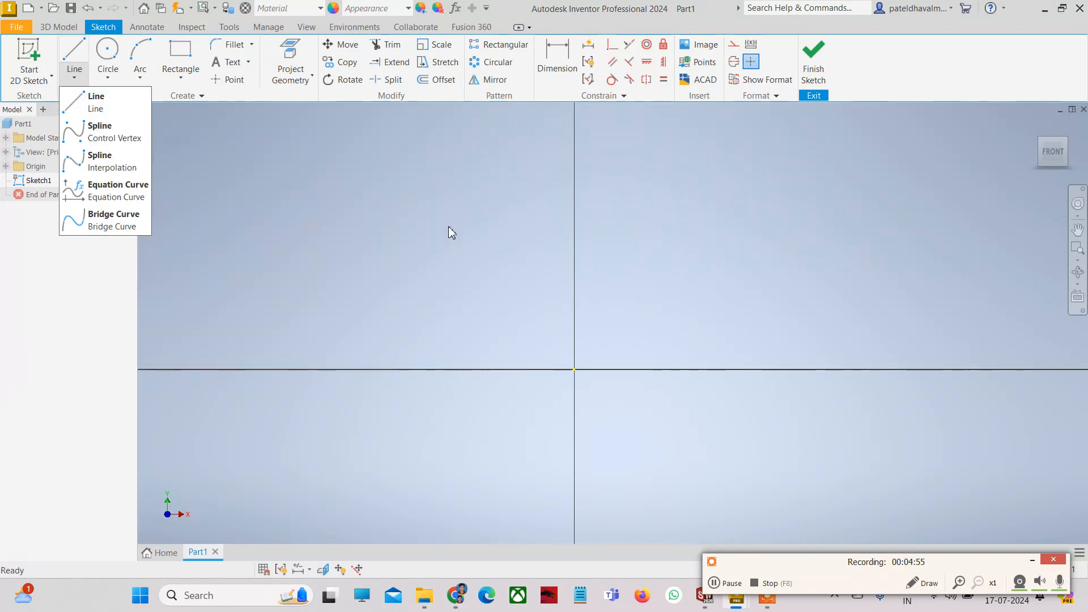
click(102, 110)
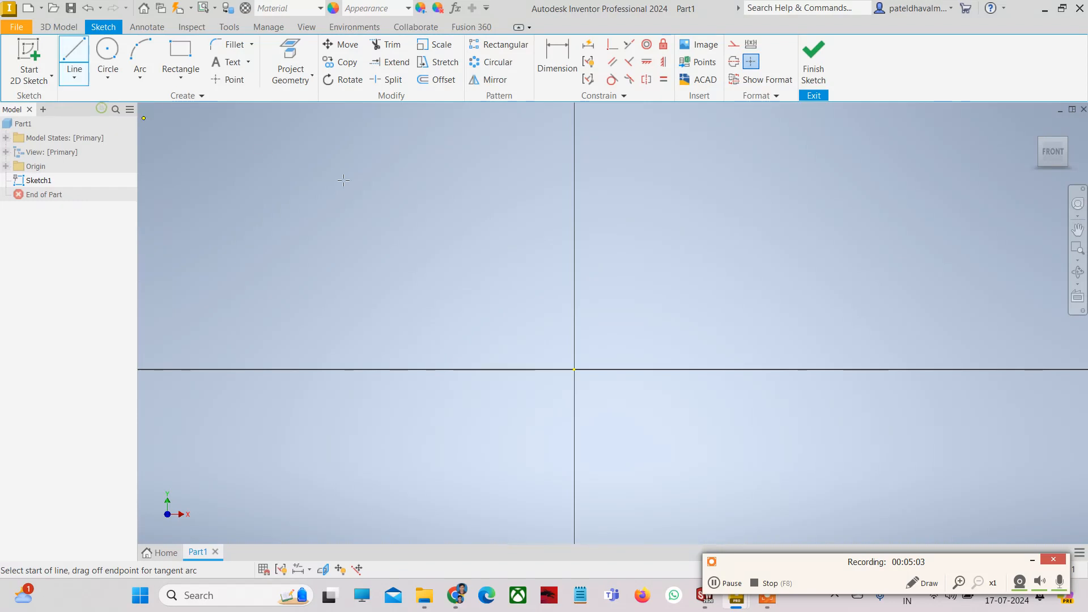
click(575, 369)
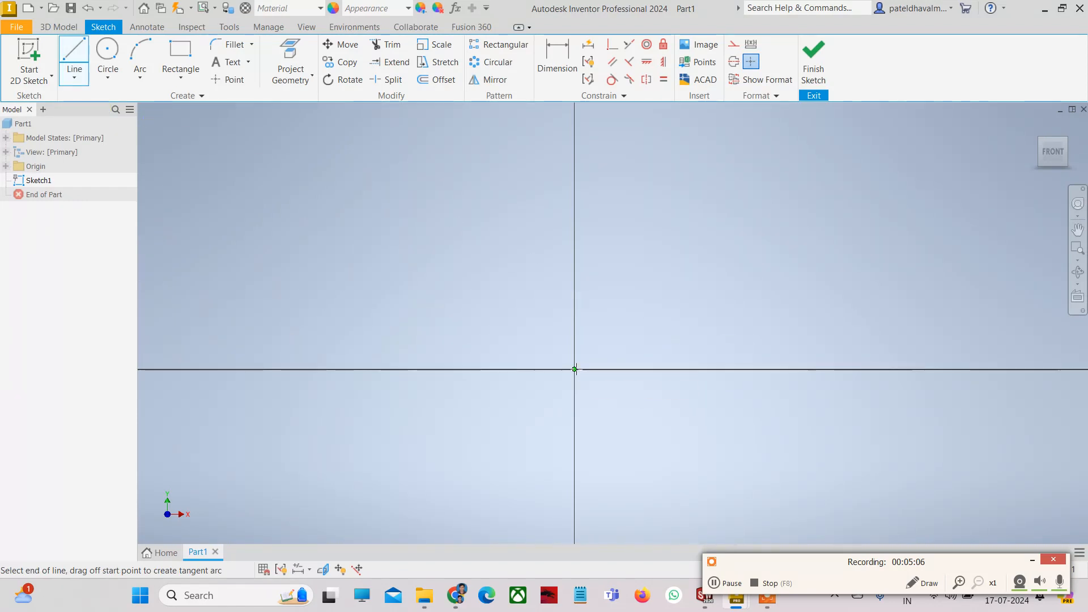
click(751, 229)
click(893, 309)
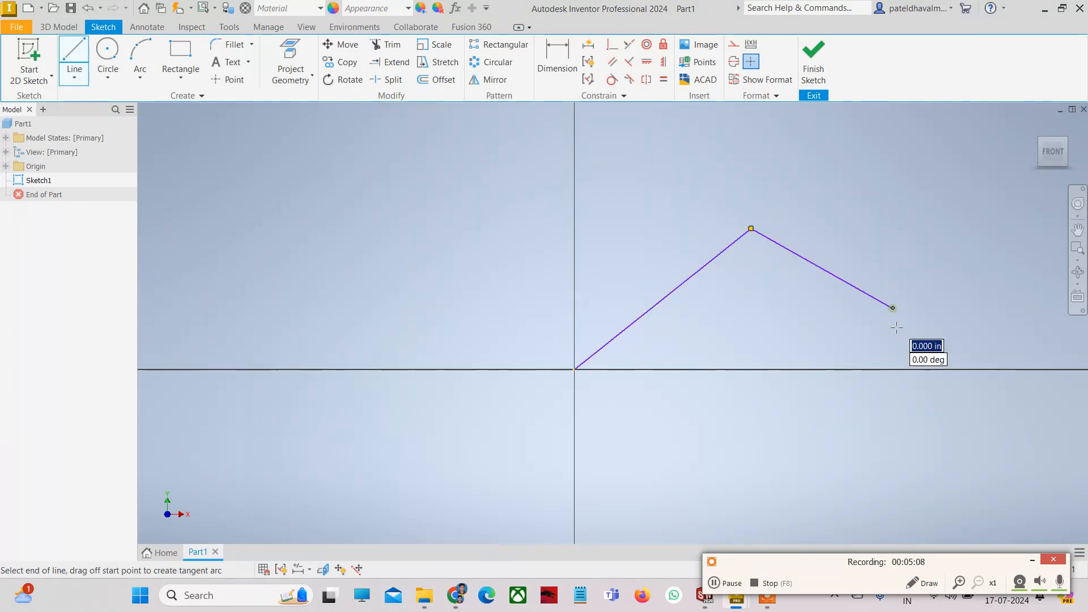
click(914, 433)
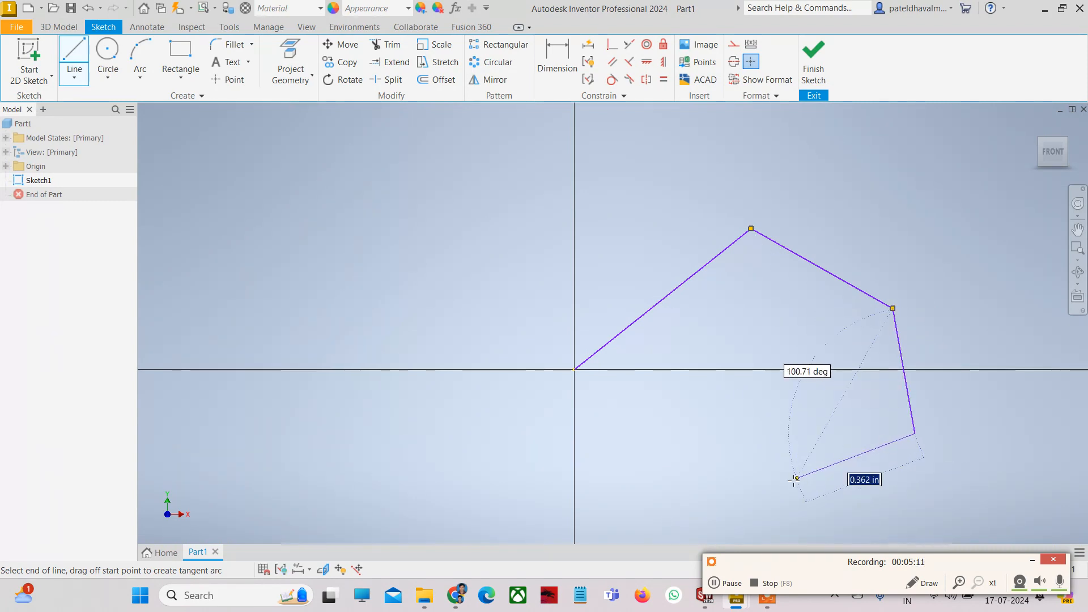
click(751, 493)
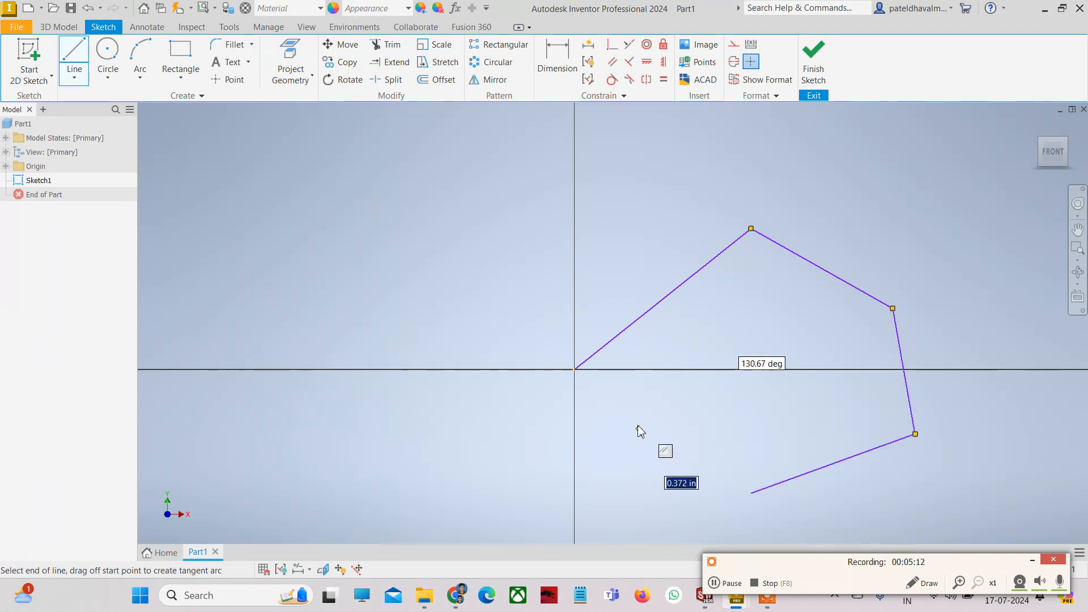
click(502, 346)
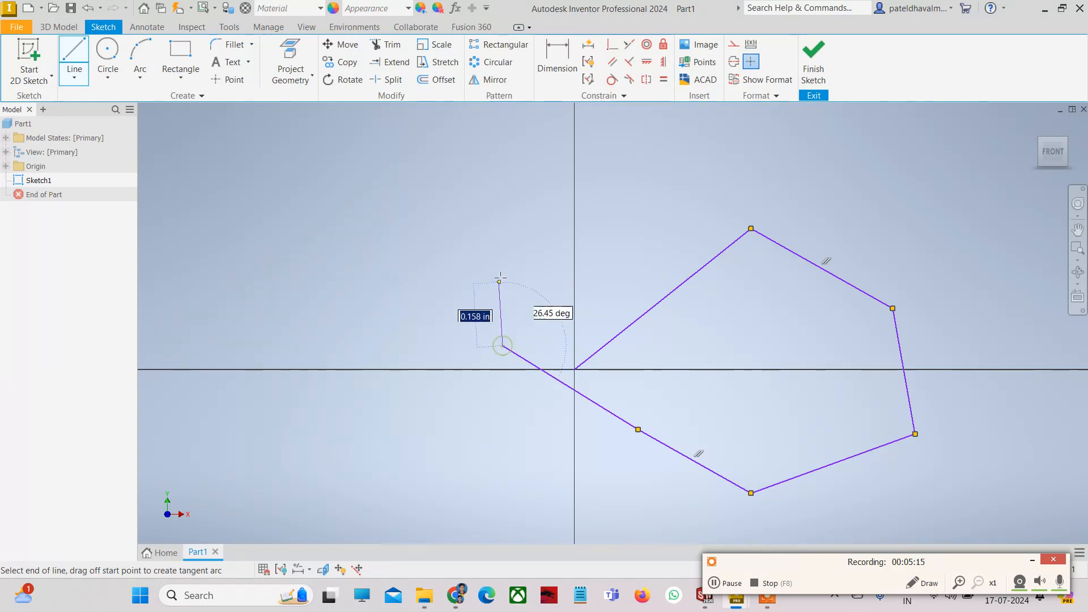
click(502, 261)
click(630, 228)
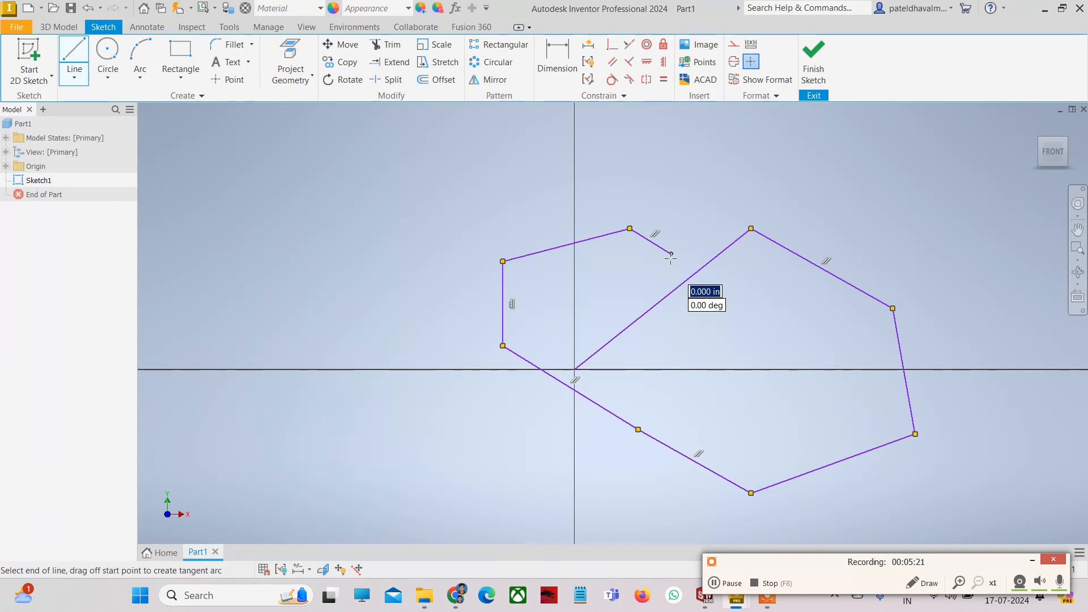
click(671, 255)
key(Escape)
key(l)
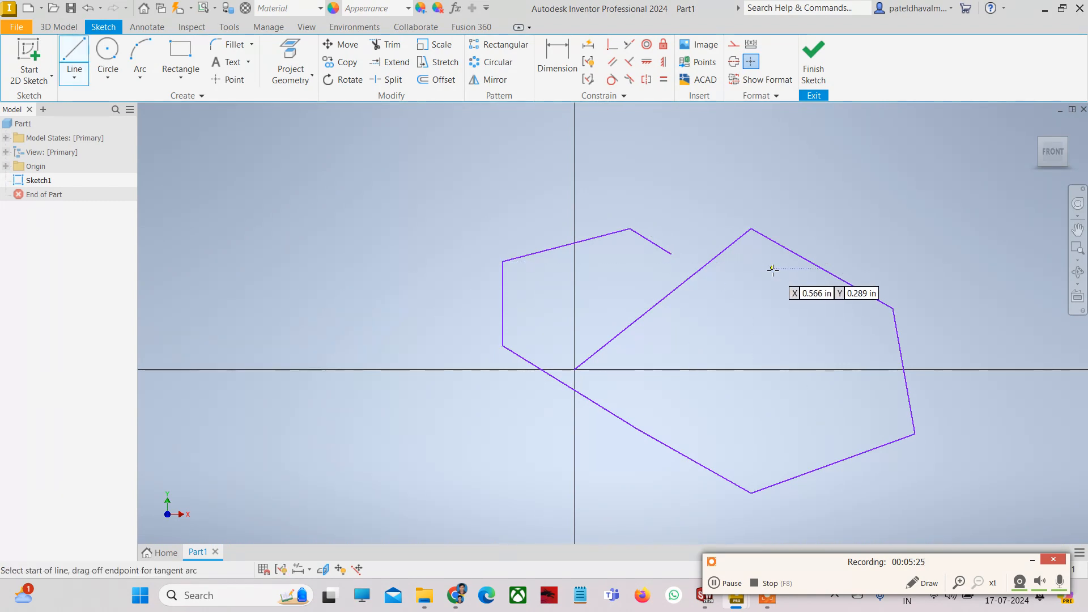
key(Escape)
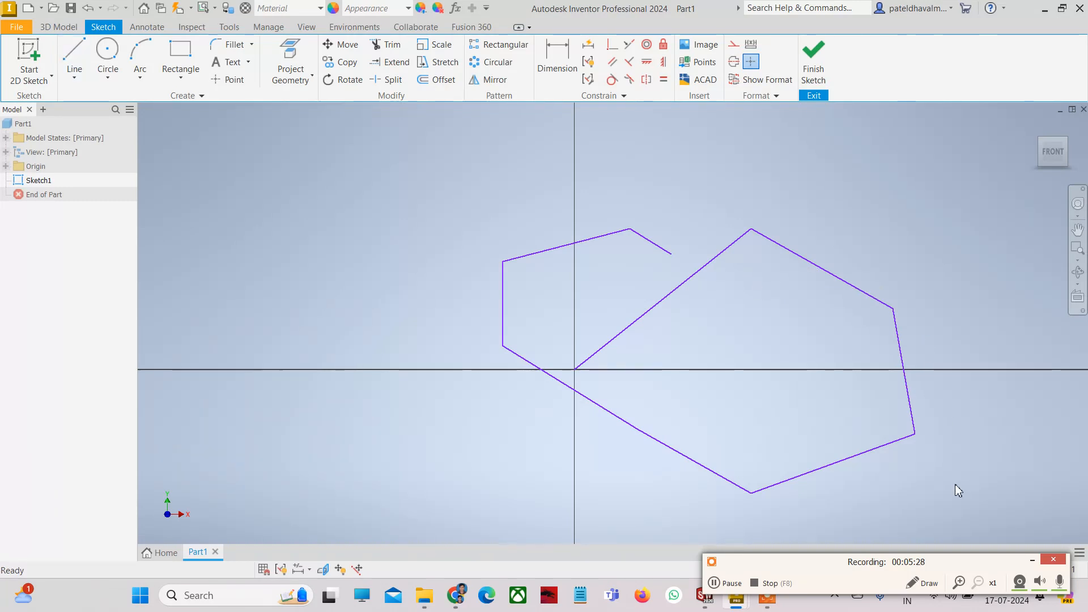
drag(958, 490, 461, 177)
key(Delete)
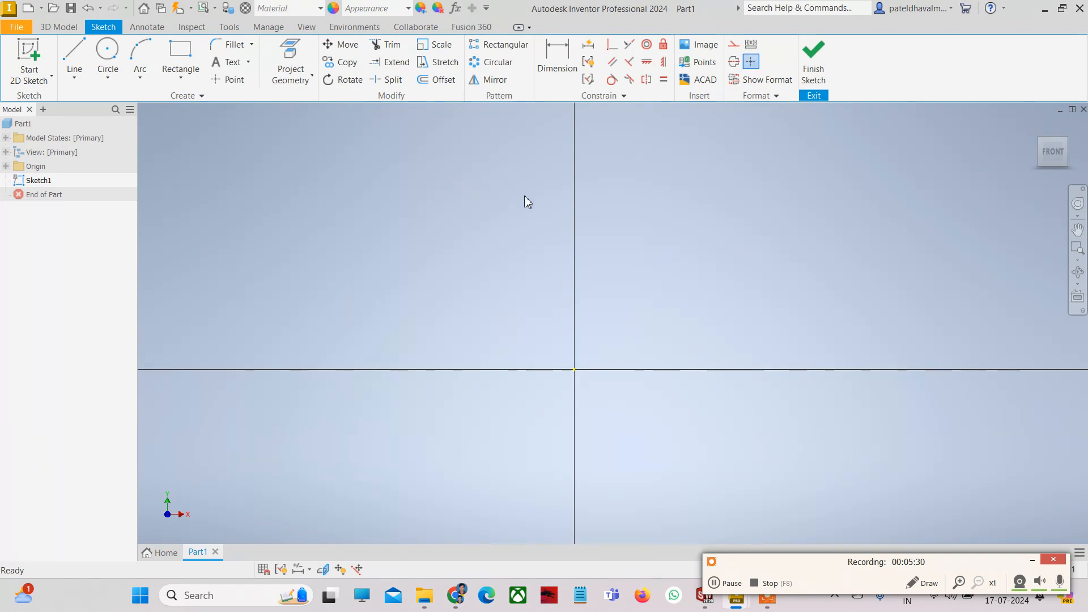
- Pick the Spline tool from the Create panel's Line dropdown
click(75, 77)
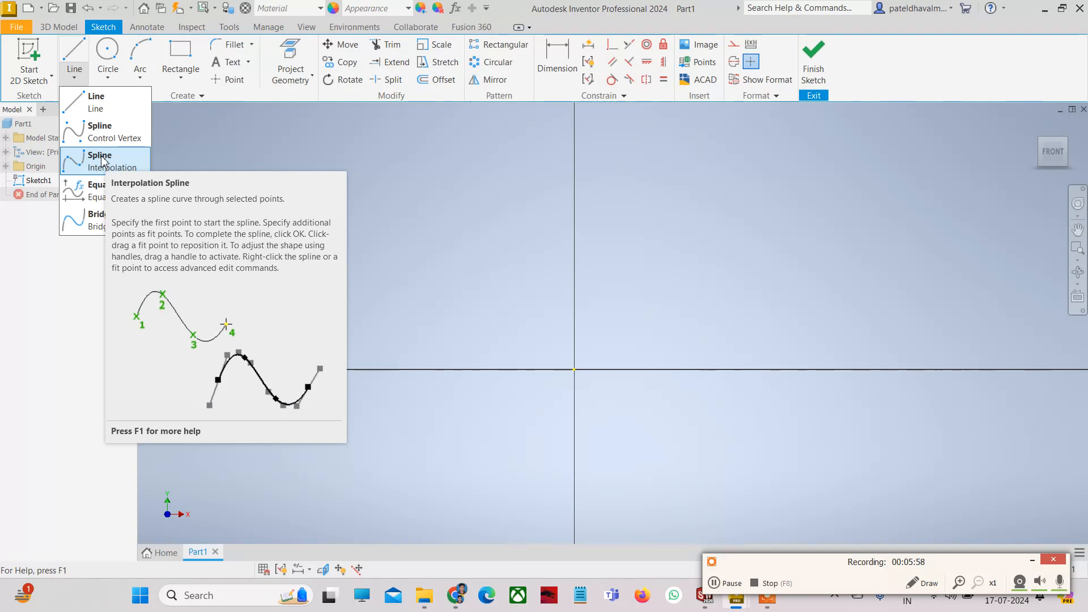
click(114, 135)
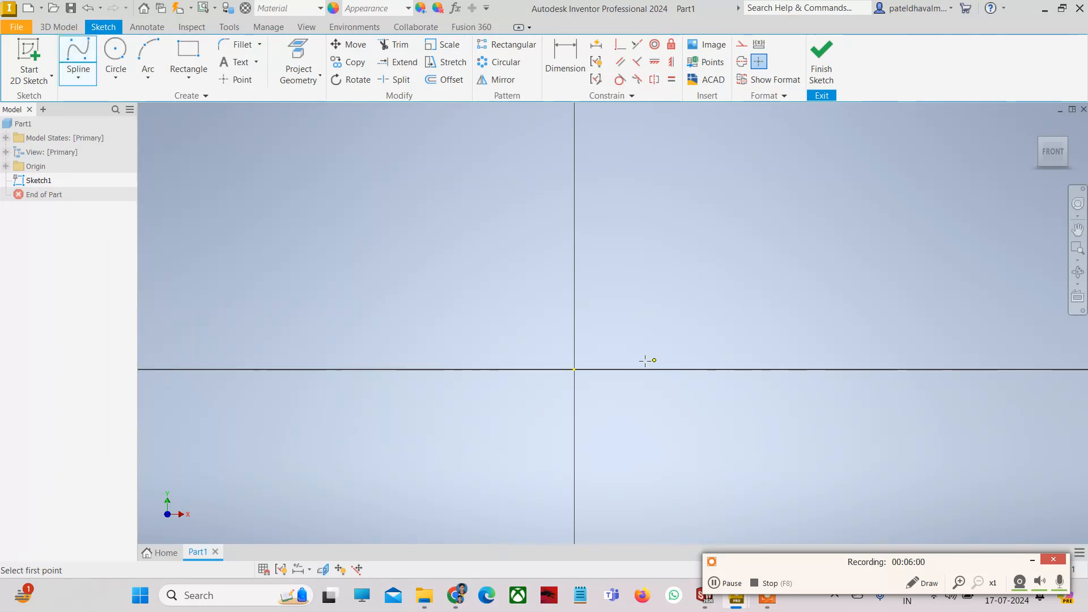
click(575, 370)
click(656, 249)
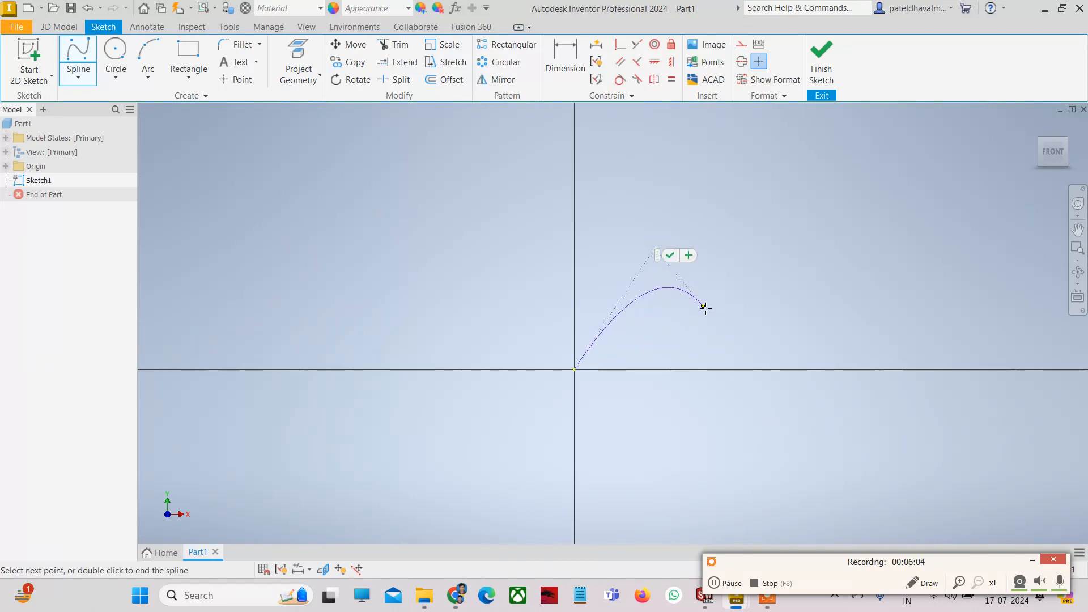
click(737, 331)
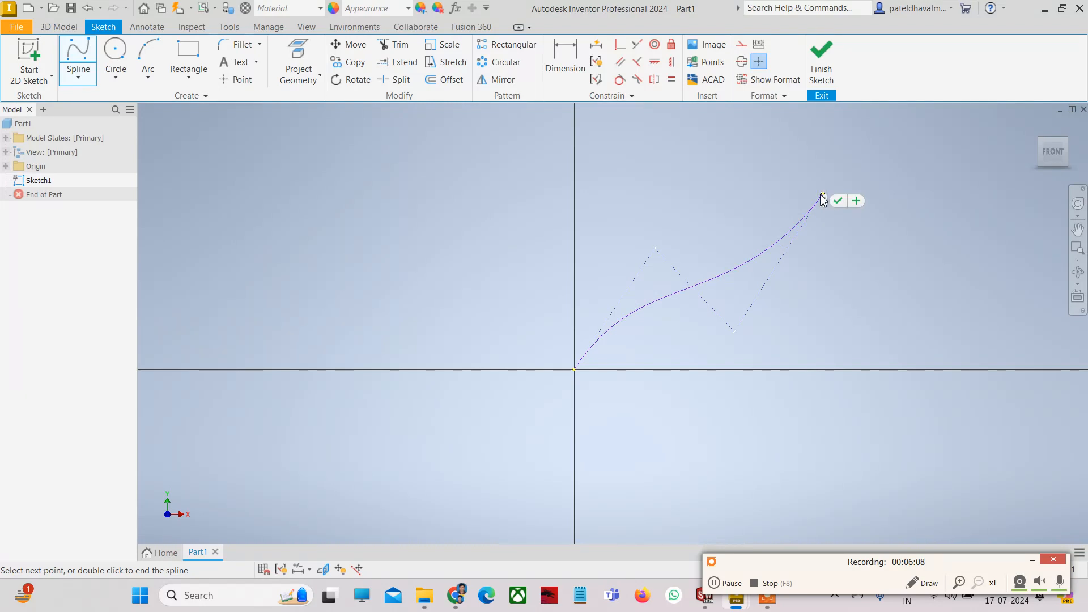
key(Escape)
click(78, 52)
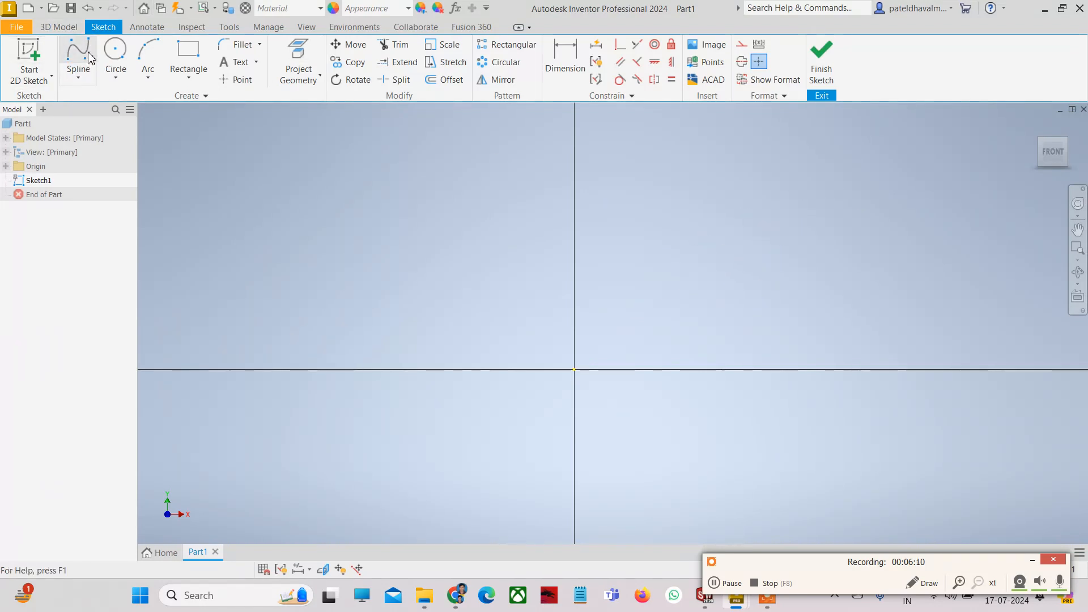
click(574, 370)
click(633, 245)
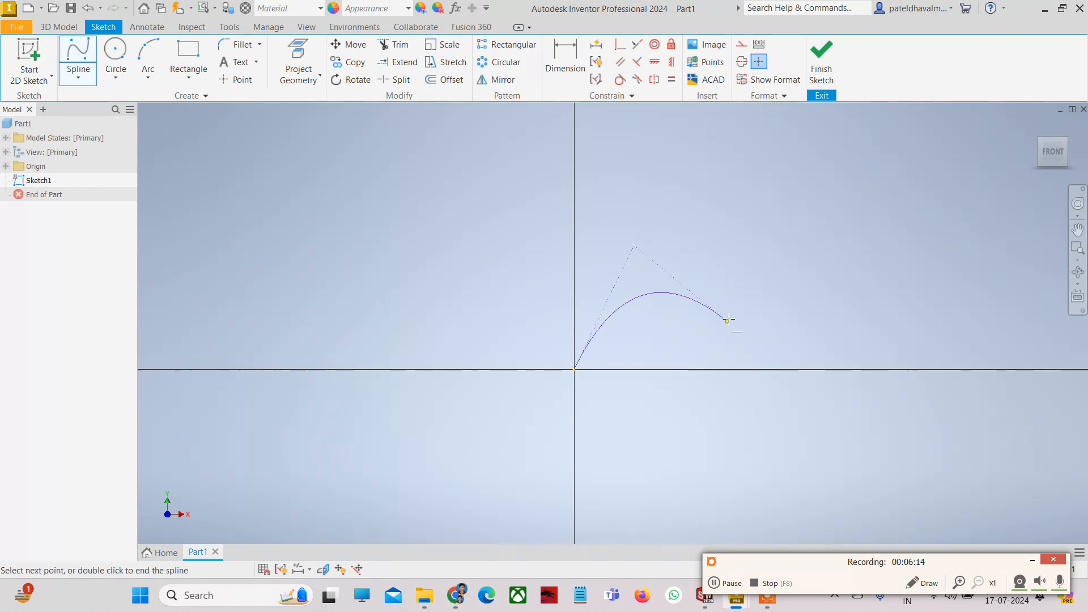
click(728, 321)
click(819, 170)
click(926, 331)
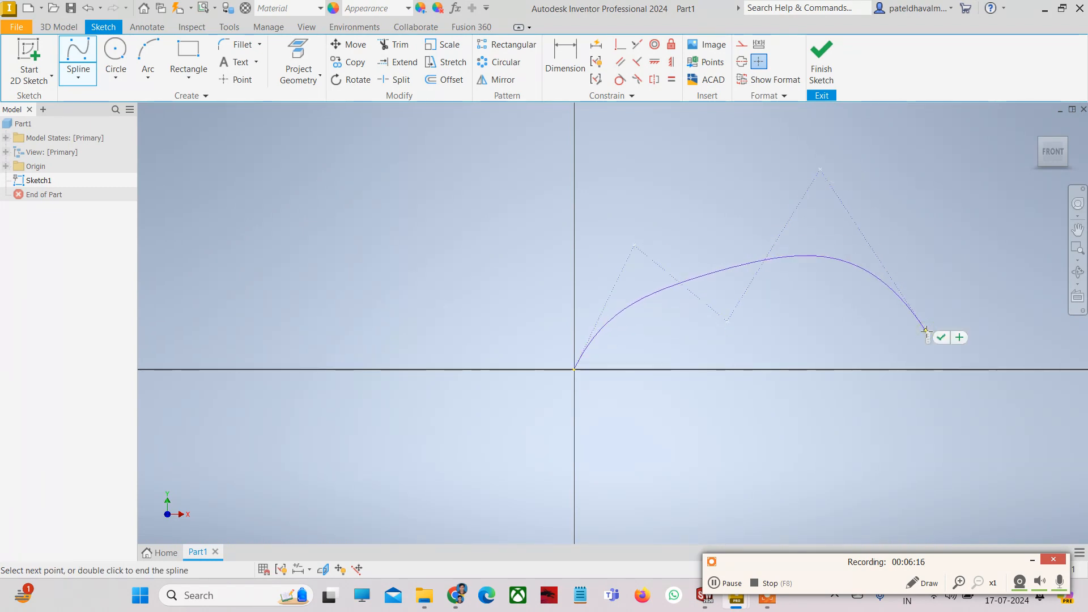
double_click(926, 331)
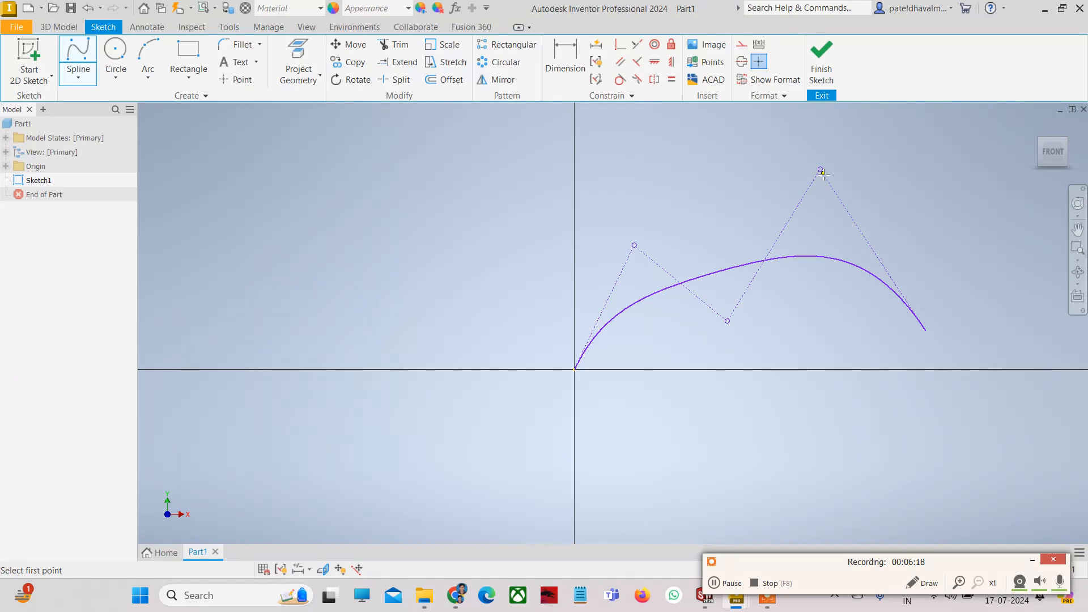
drag(820, 170, 752, 159)
drag(634, 246, 611, 198)
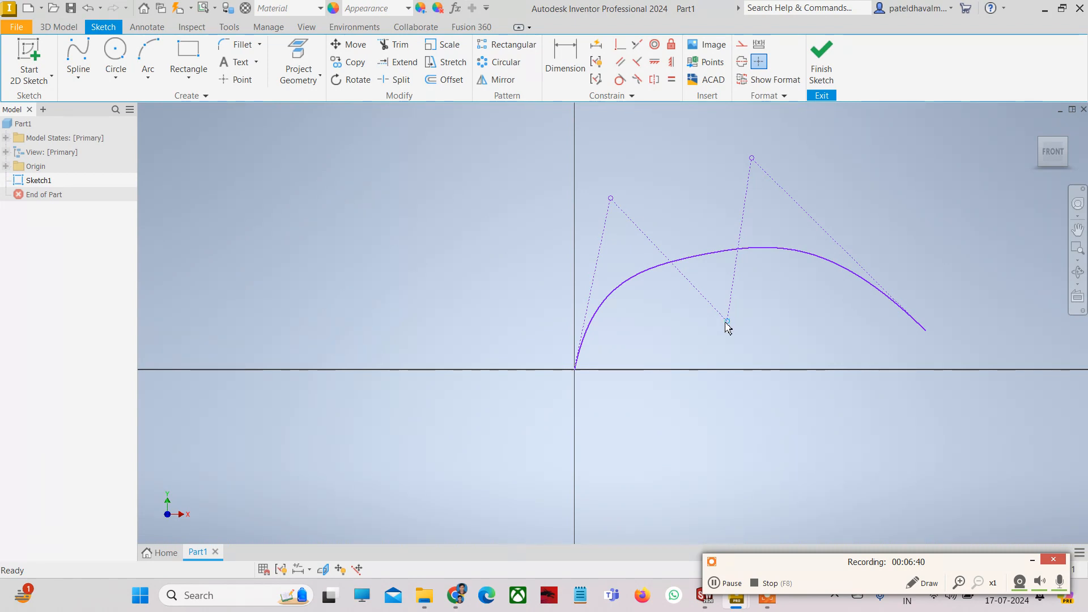
drag(728, 321, 705, 273)
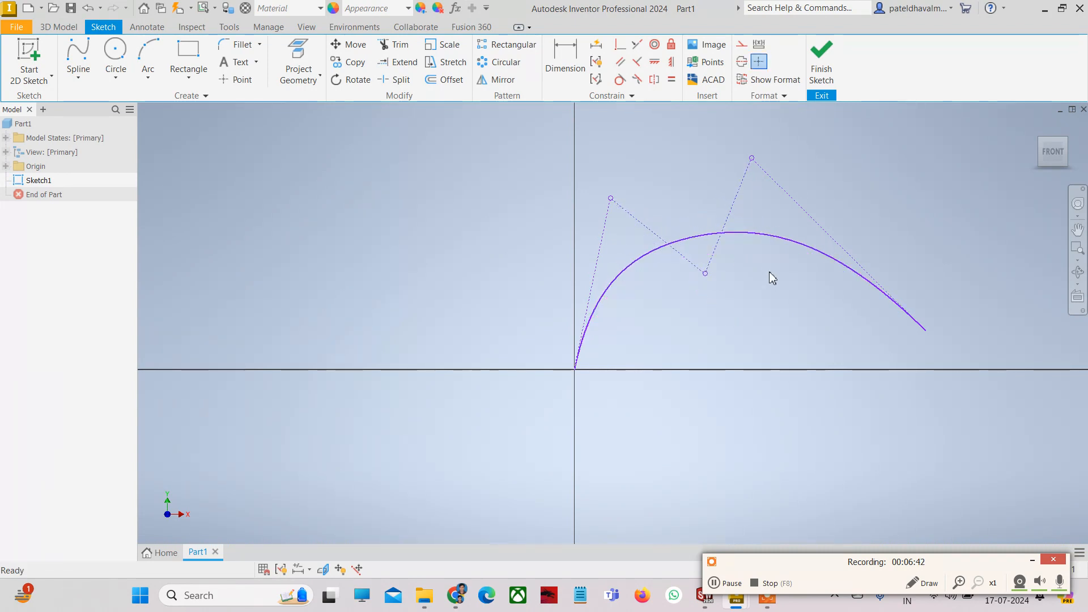
click(760, 241)
key(Delete)
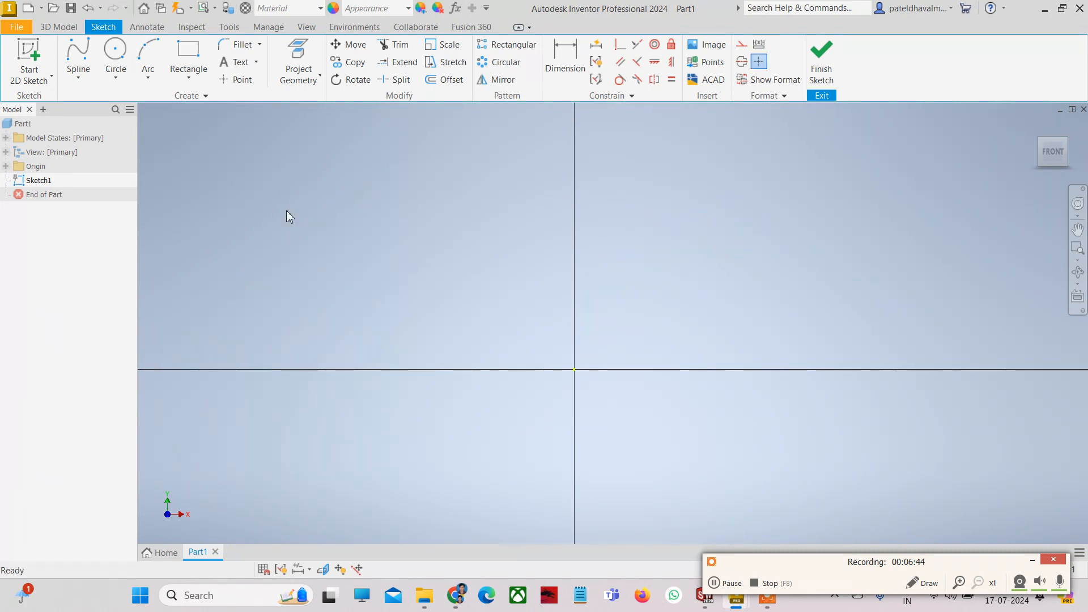
- Choose Spline Interpolation and click a first two-hump spline from the origin, then cancel it
click(78, 76)
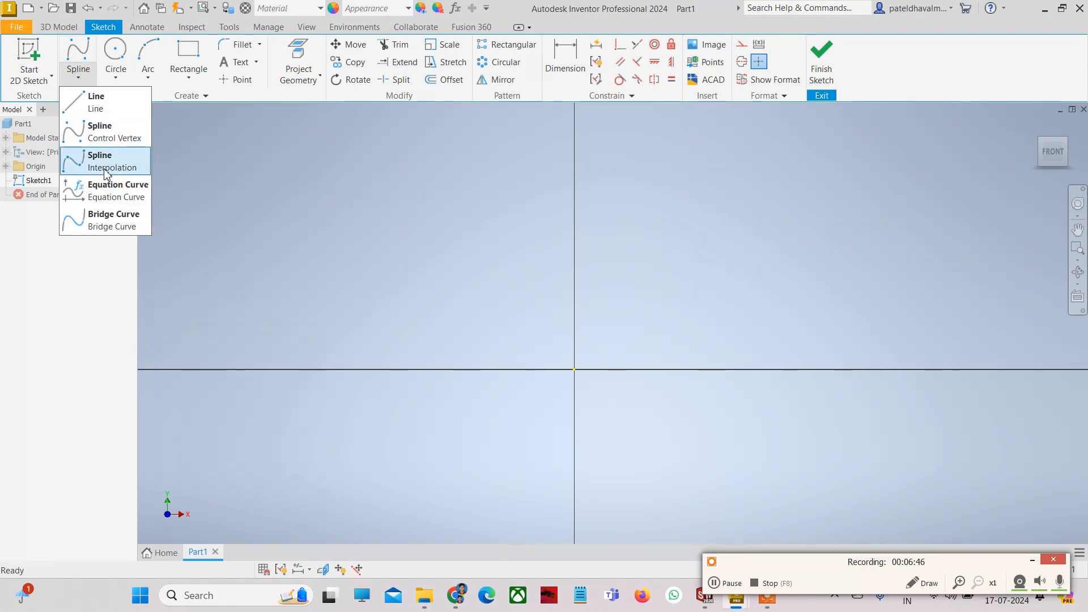
click(105, 169)
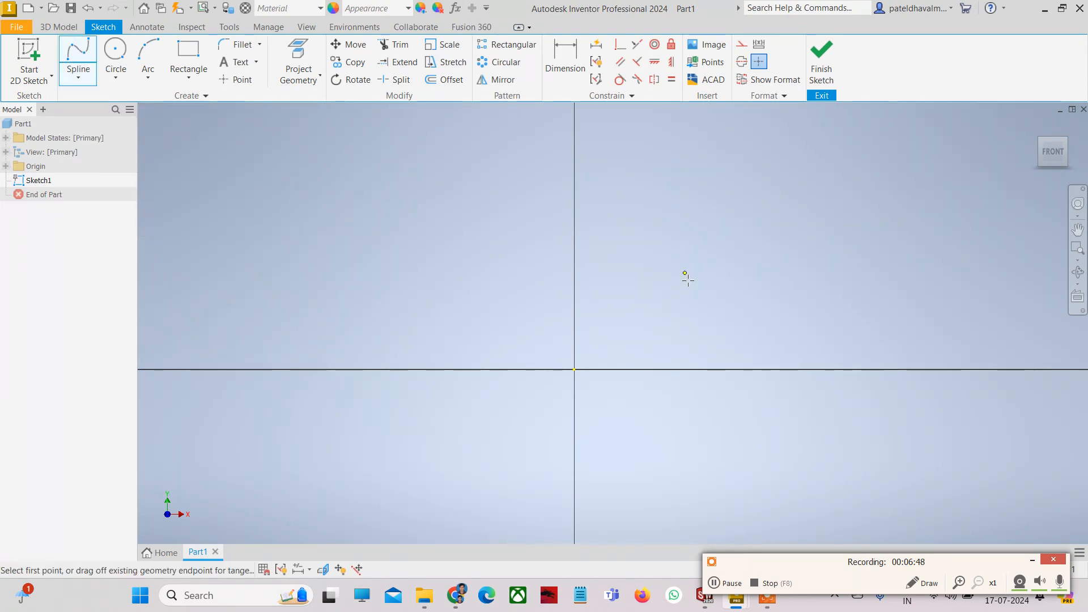
click(576, 371)
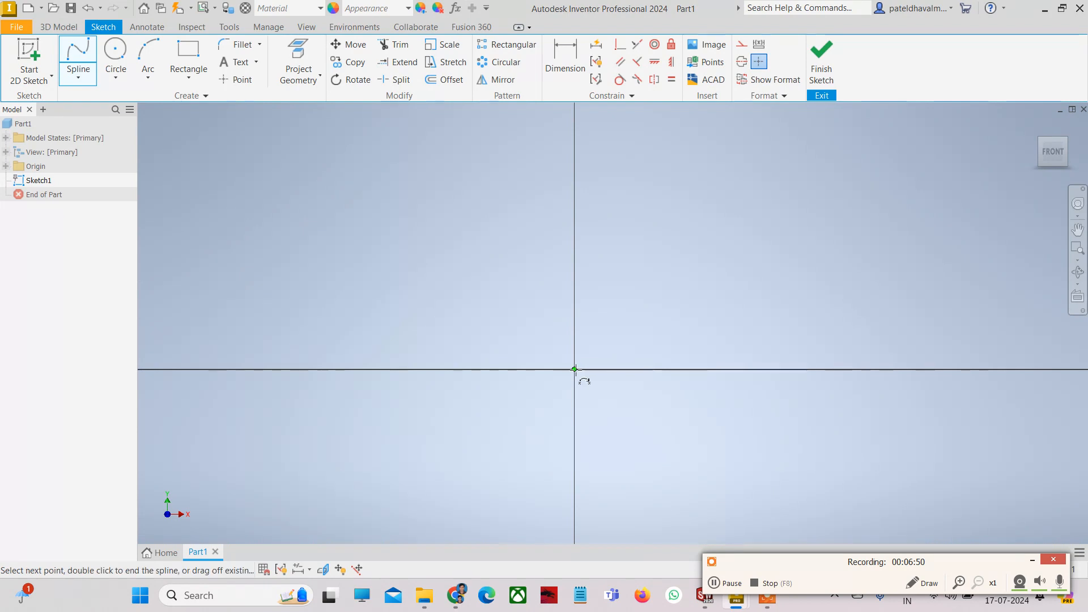
click(652, 241)
click(713, 343)
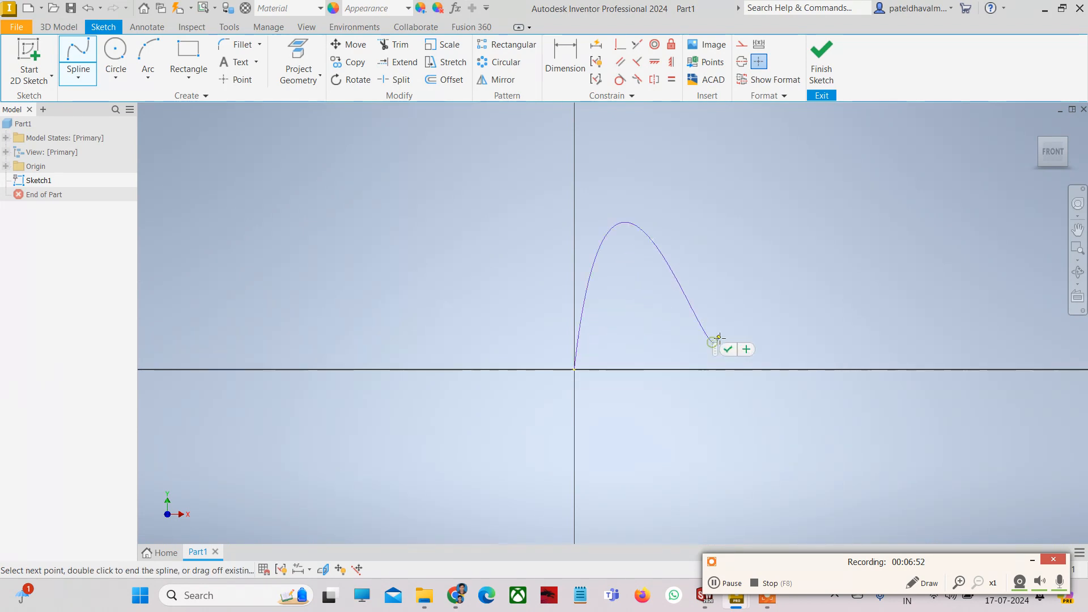
click(803, 225)
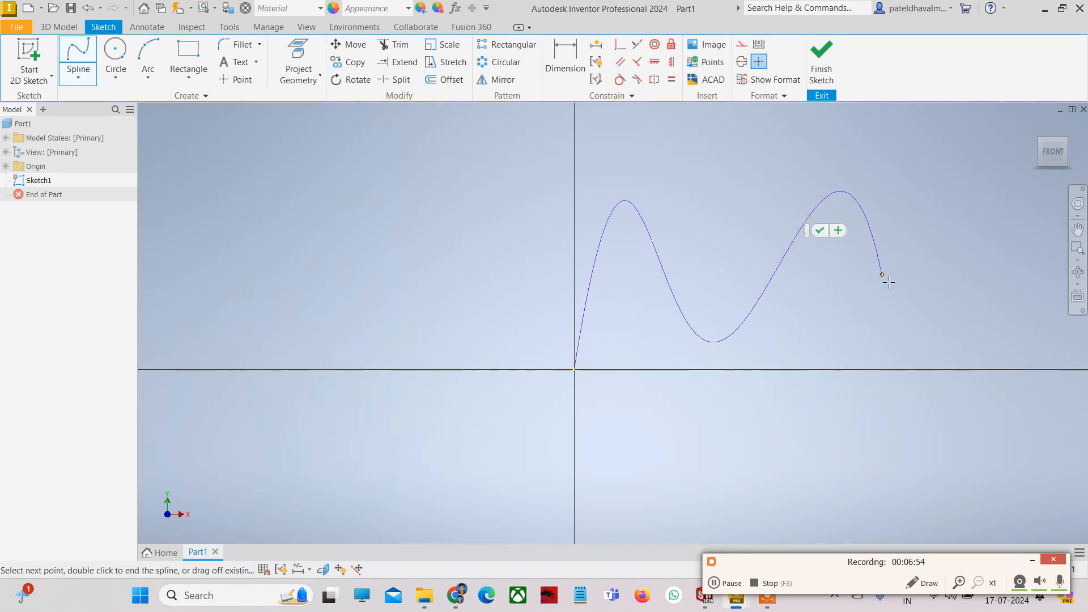
click(920, 326)
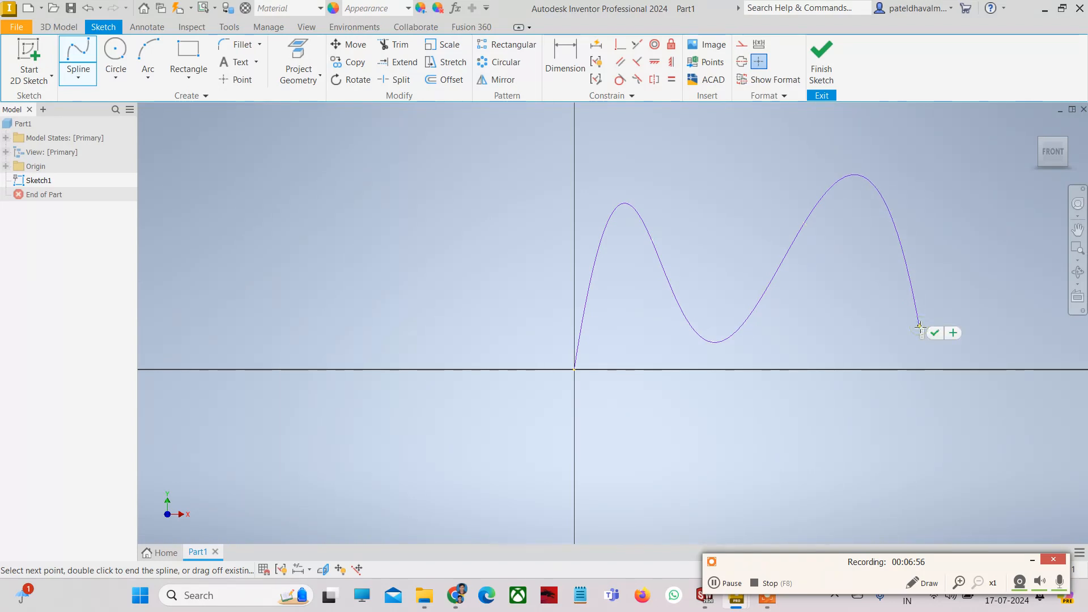
key(Escape)
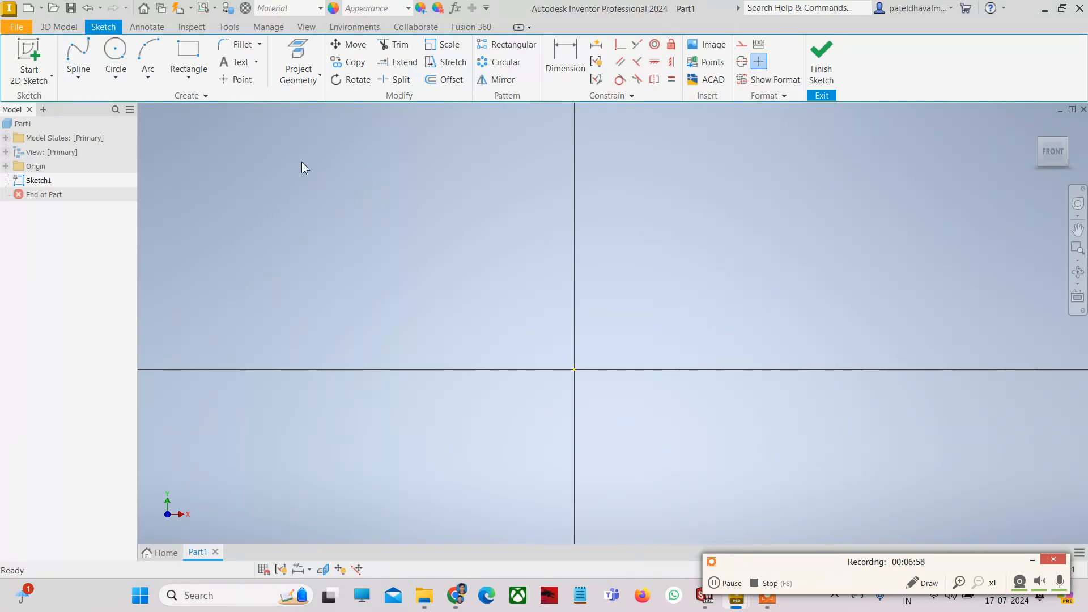
- Redraw the spline from the origin through a peak, a valley and a second peak, and finish it
click(73, 61)
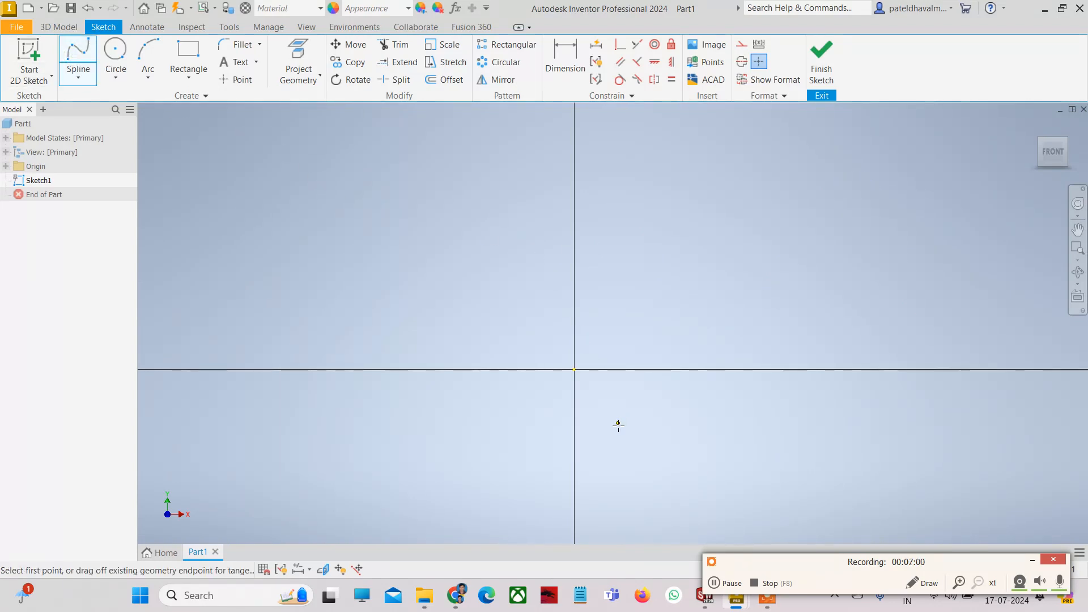
click(575, 370)
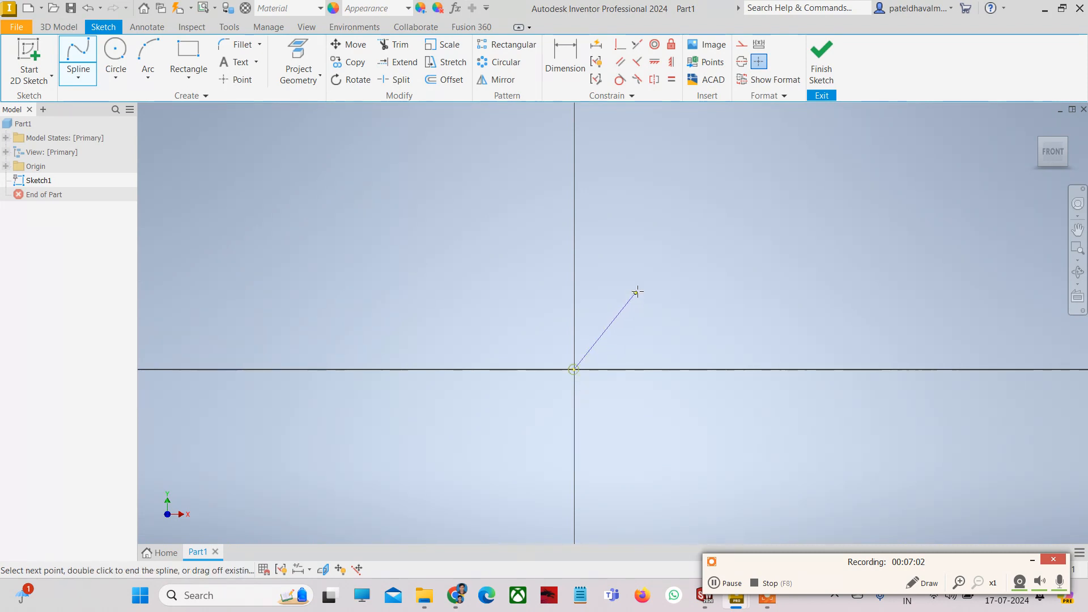
click(644, 254)
click(743, 341)
click(811, 215)
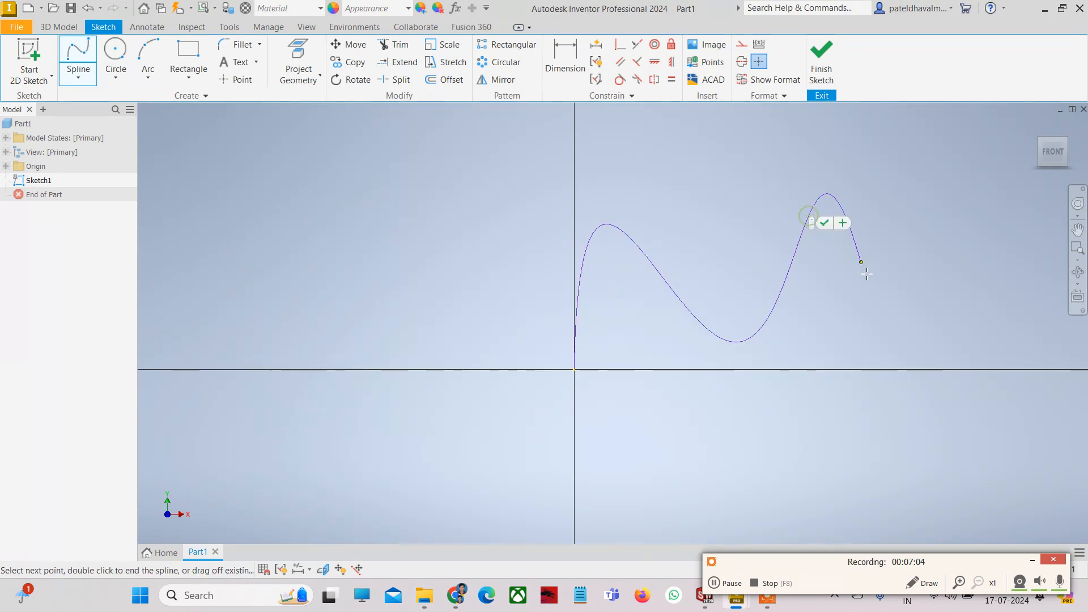
click(866, 274)
click(866, 276)
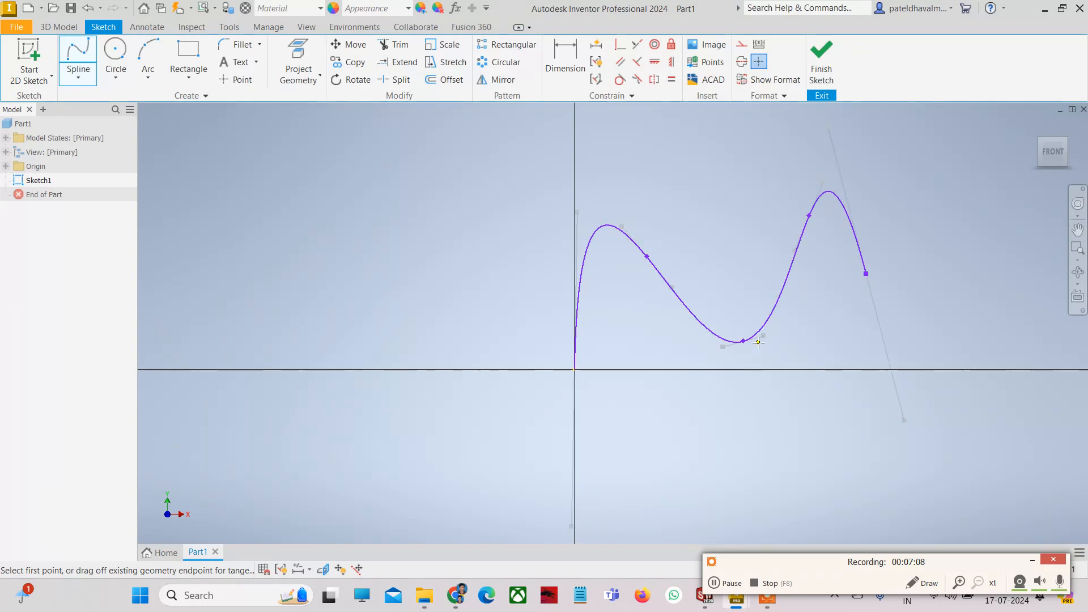
- Drag the tangent handle at the spline's lowest point to reshape the curve
scroll(763, 335, down, 3)
key(Escape)
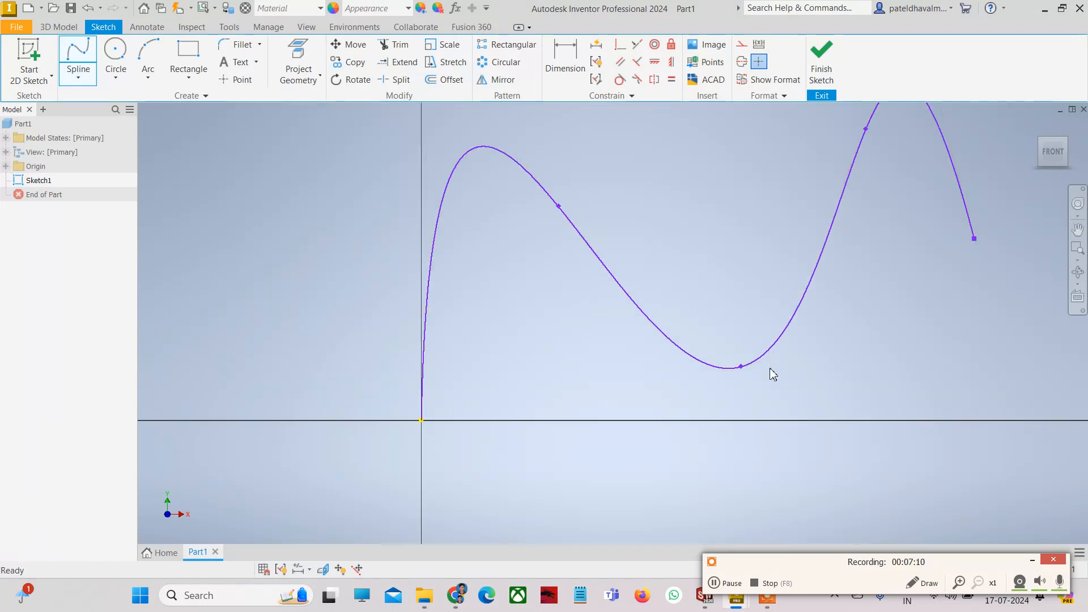
click(739, 368)
drag(781, 356, 679, 378)
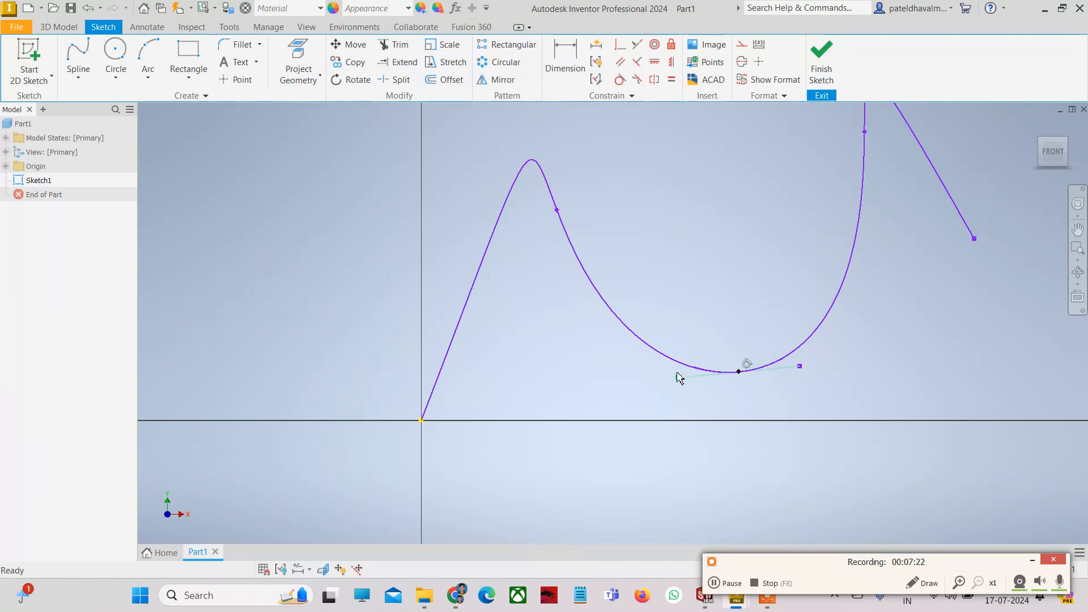
scroll(679, 378, down, 2)
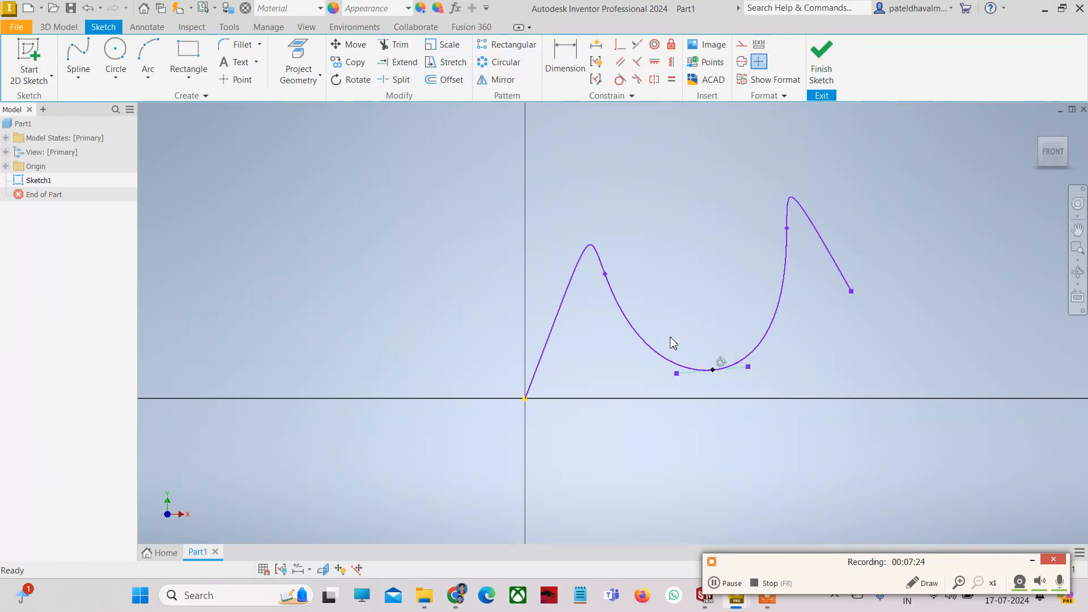
- Select the two-hump spline and delete it
click(670, 337)
click(778, 318)
key(Delete)
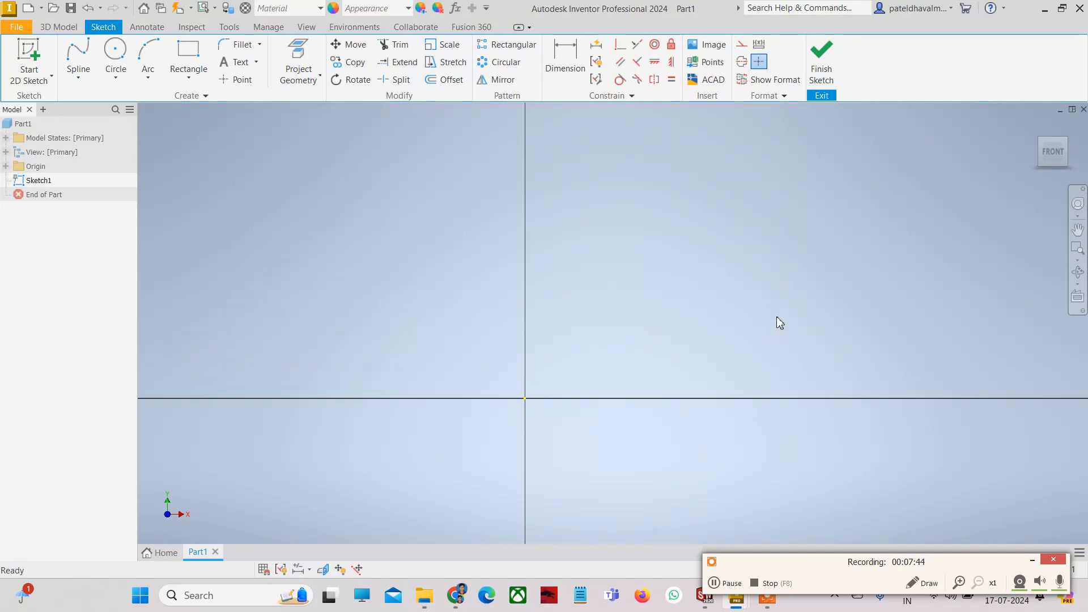
- Draw a centre-point circle of 0.300 diameter at the sketch origin
click(115, 75)
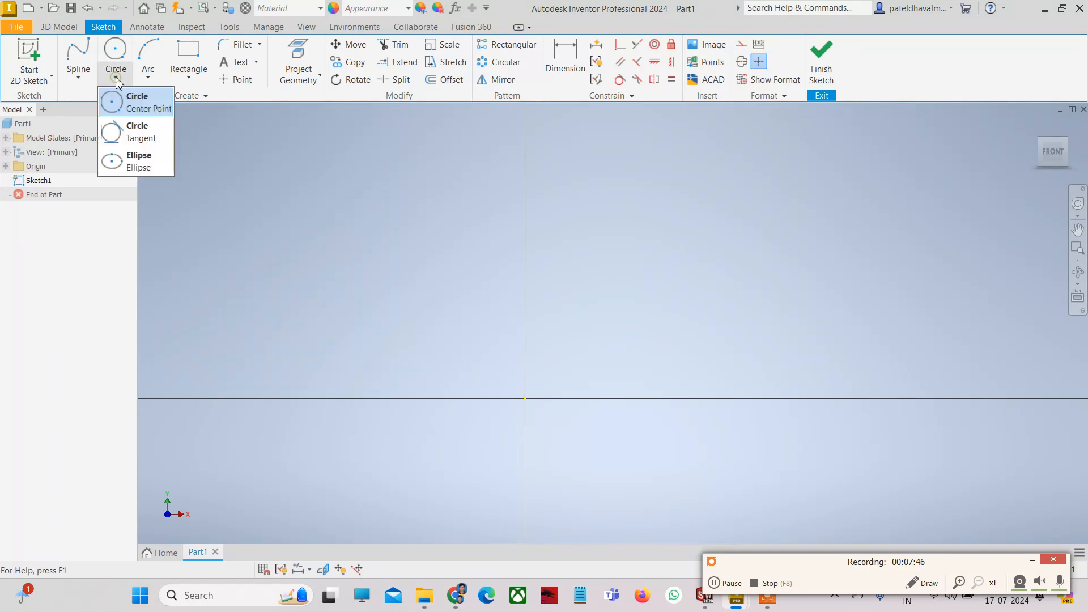
scroll(448, 384, up, 3)
scroll(453, 392, down, 6)
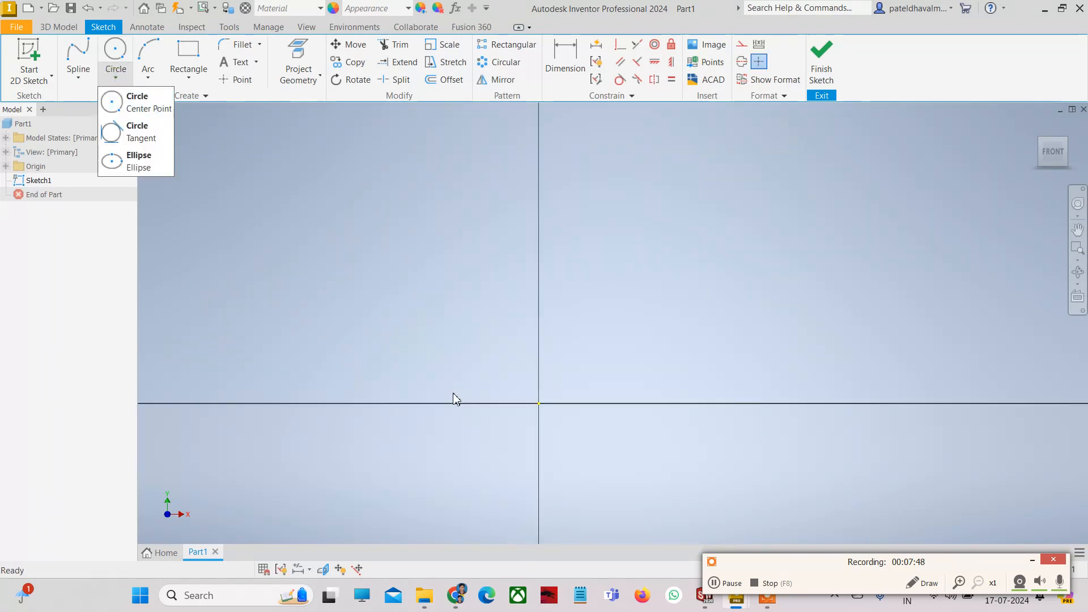
scroll(491, 423, up, 5)
scroll(453, 462, down, 6)
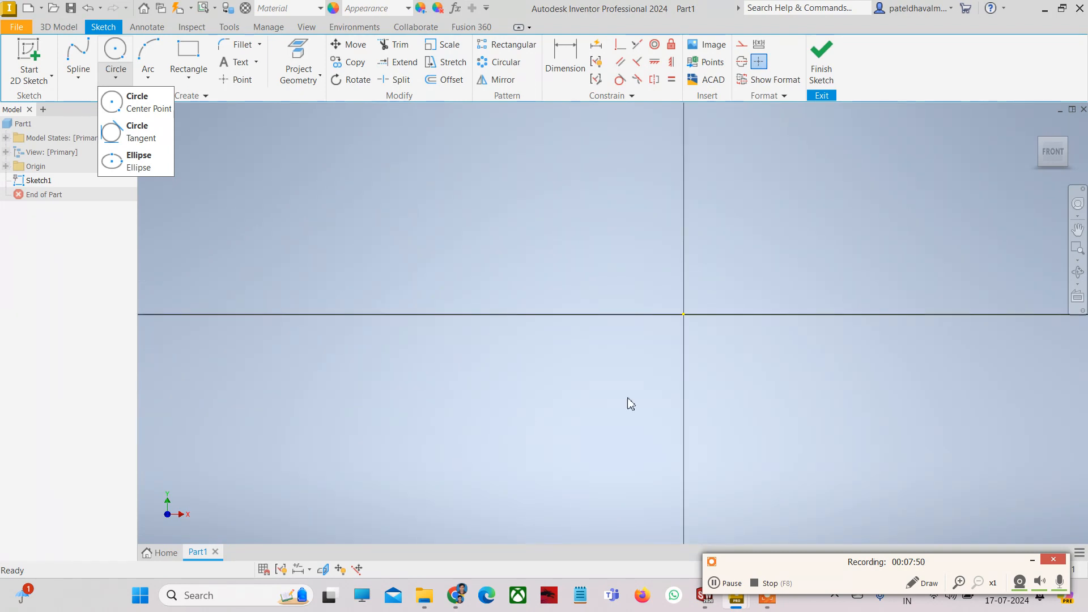
scroll(671, 372, up, 3)
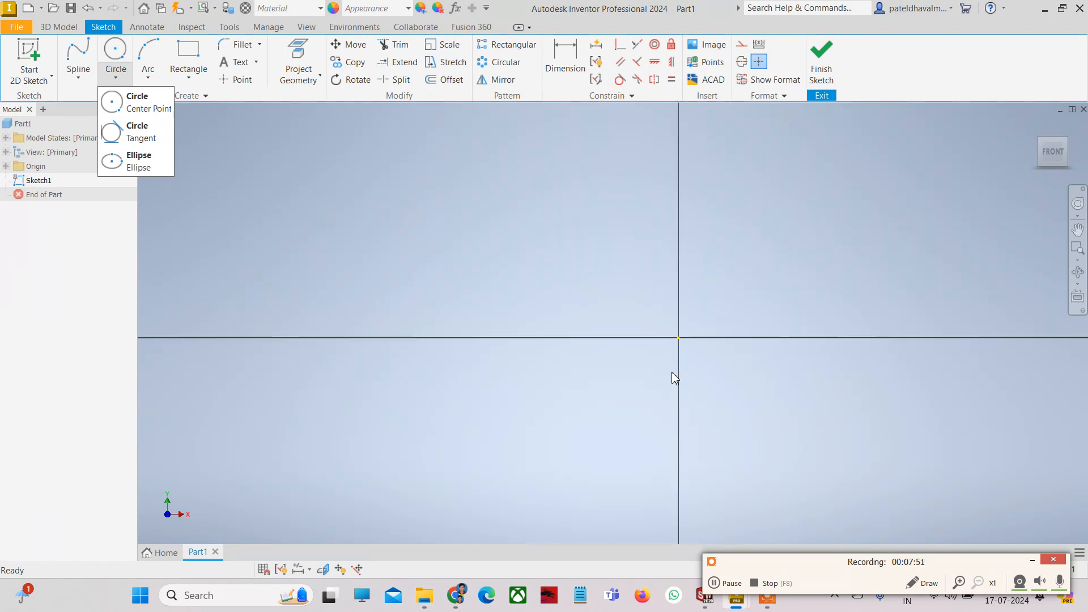
click(153, 108)
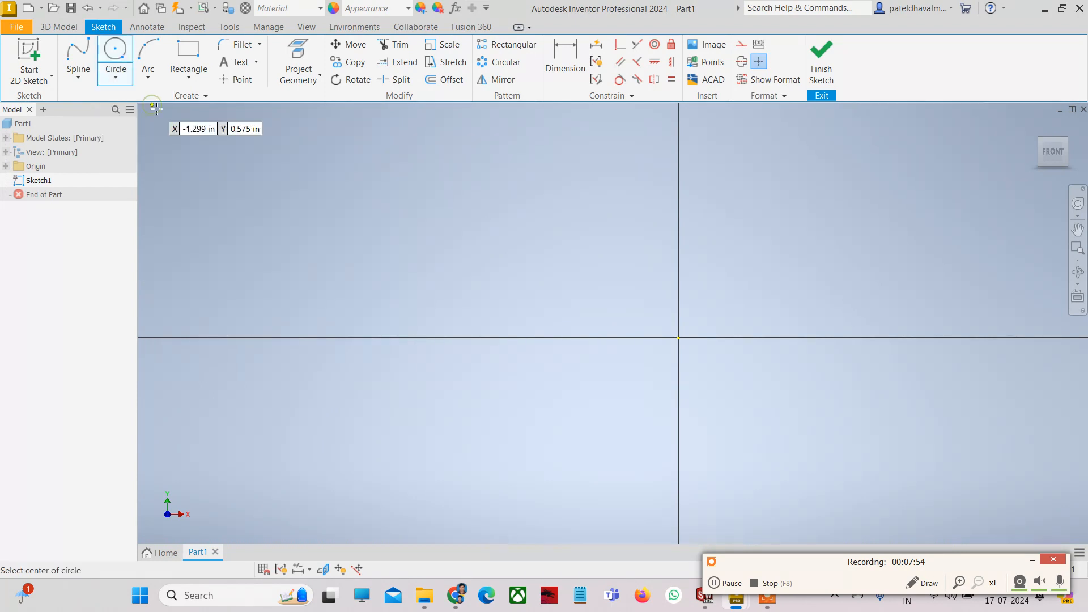
click(678, 338)
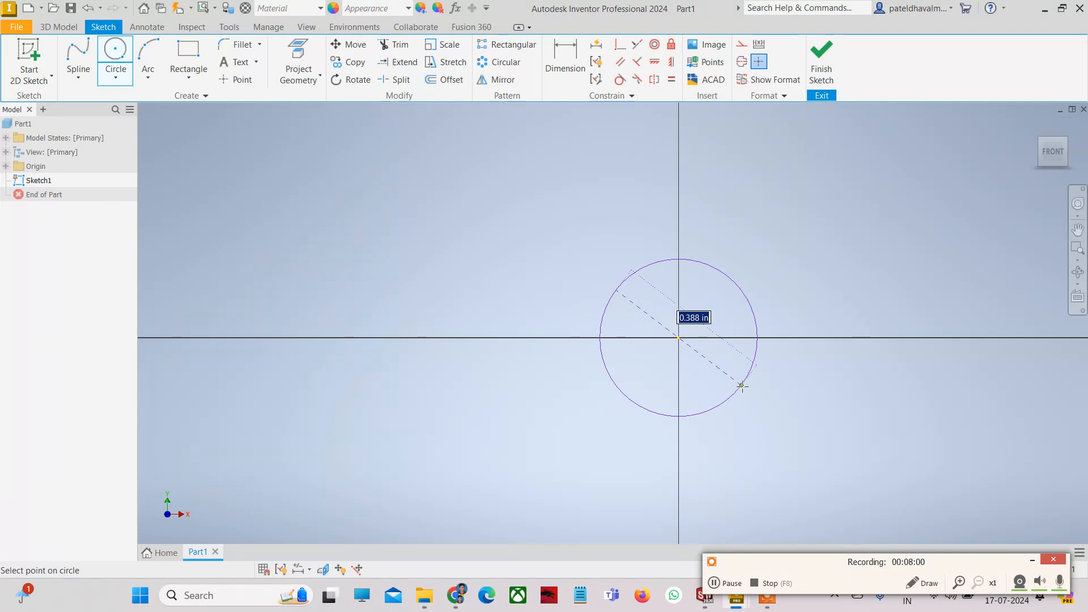
text(0)
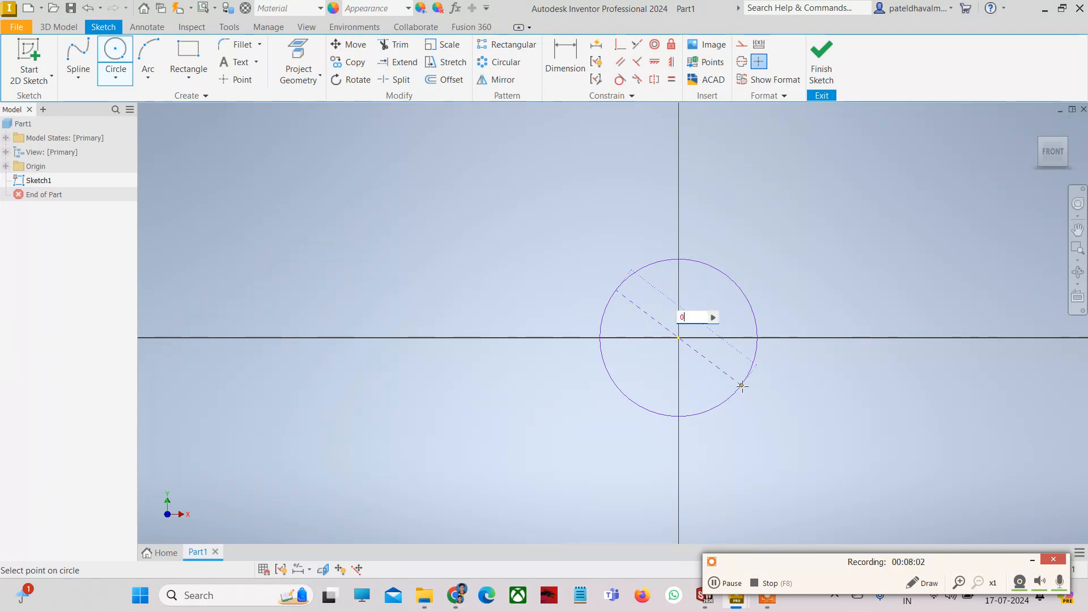
text(.3)
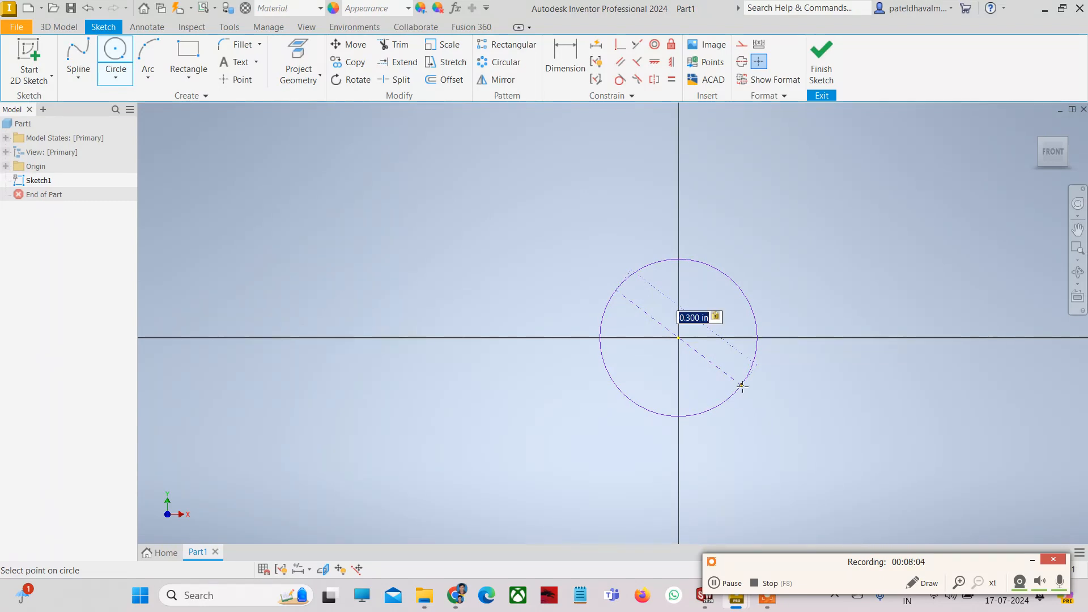
key(Return)
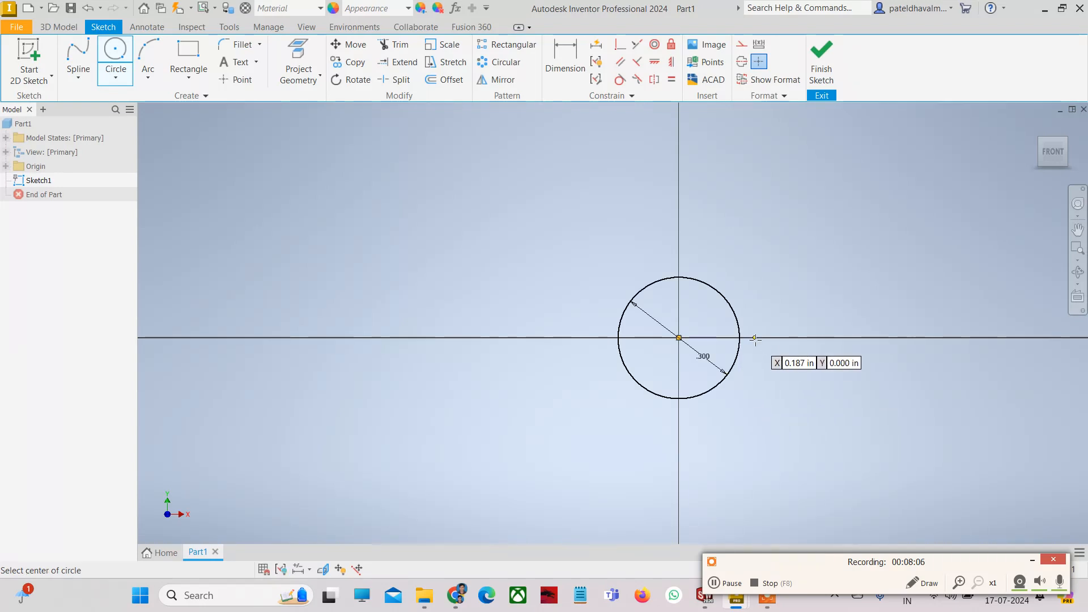
scroll(753, 340, down, 3)
key(Escape)
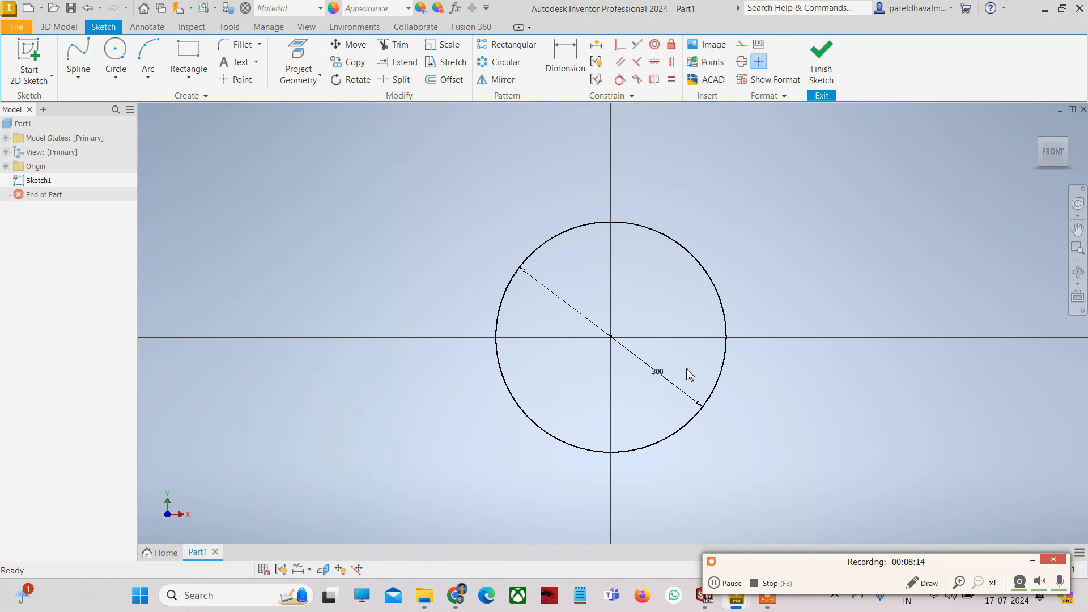
- Delete the .300 circle and its dimension
click(705, 267)
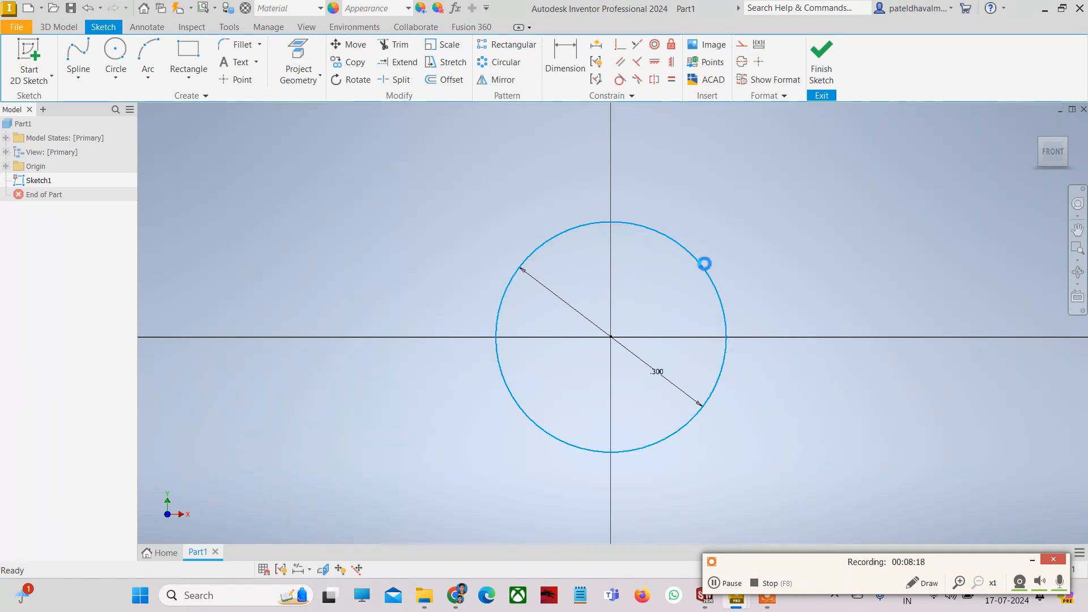
key(Delete)
click(115, 79)
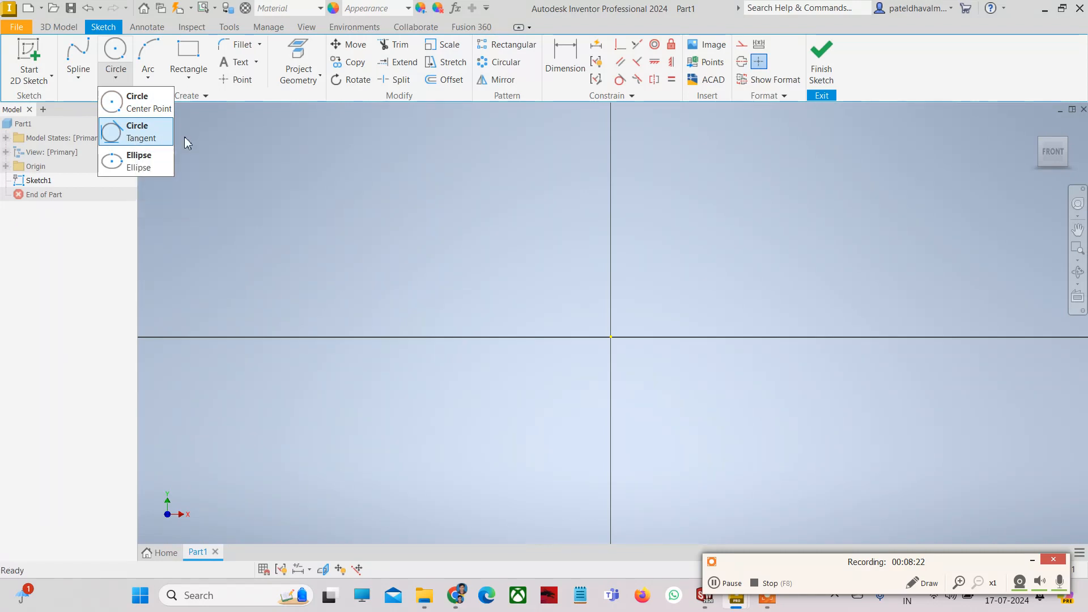
- Draw the first straight line, running from above the origin down to its left
click(312, 191)
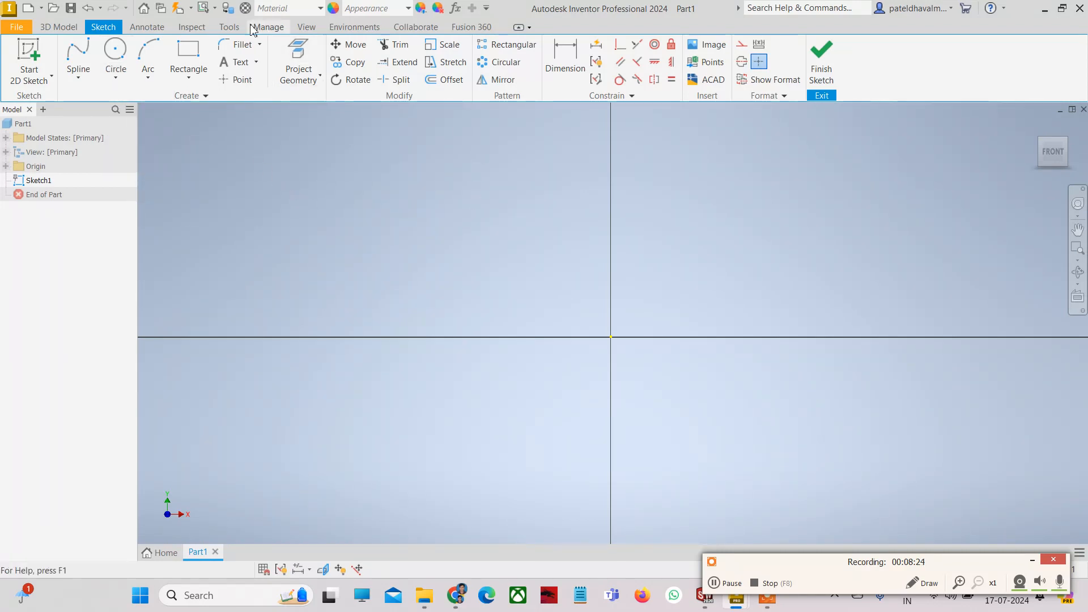
click(84, 82)
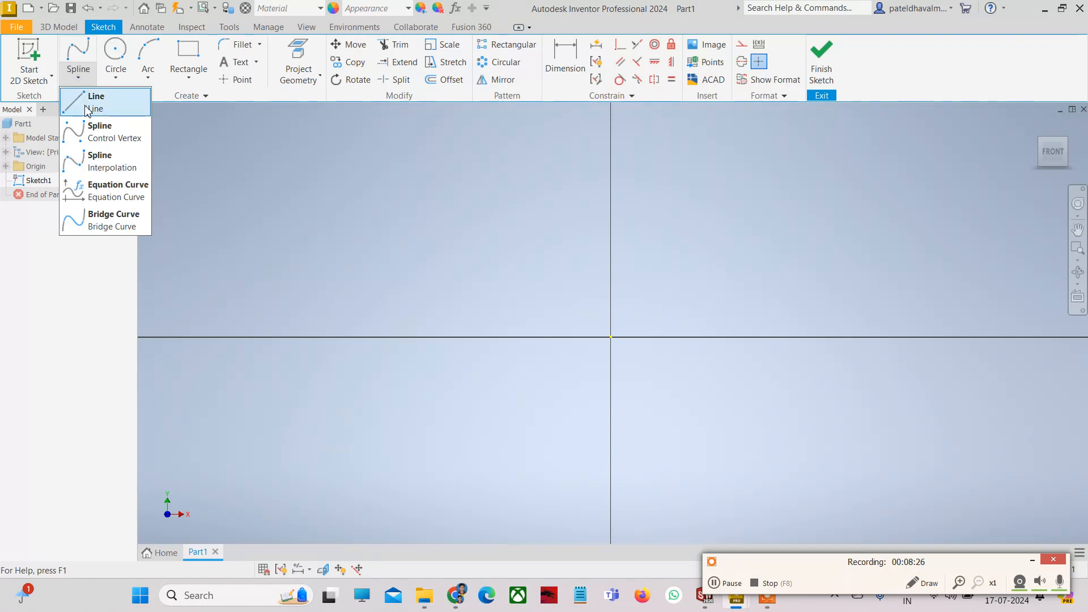
click(92, 102)
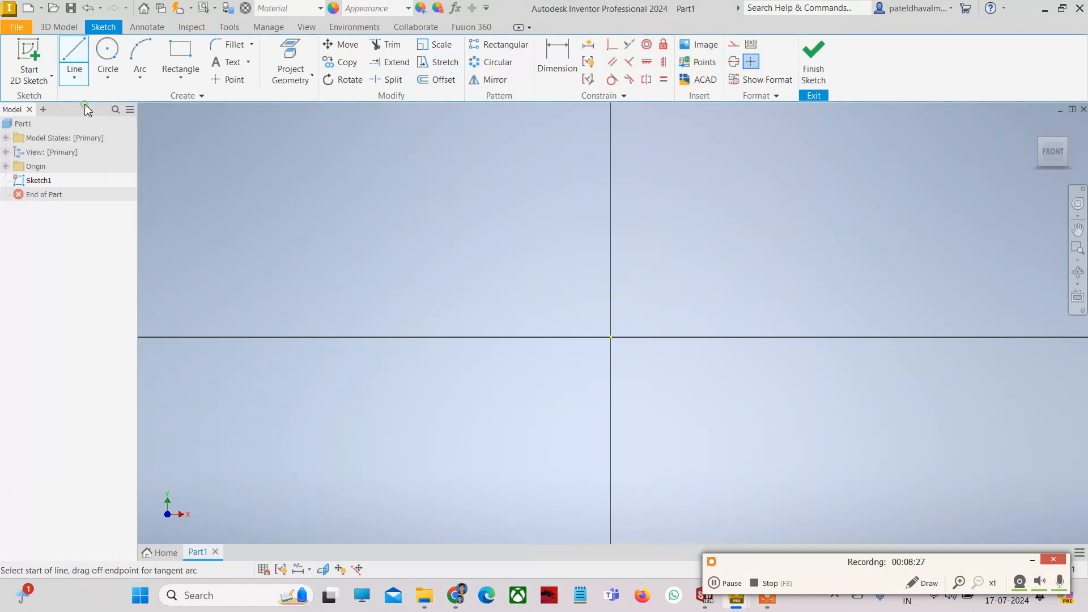
click(553, 172)
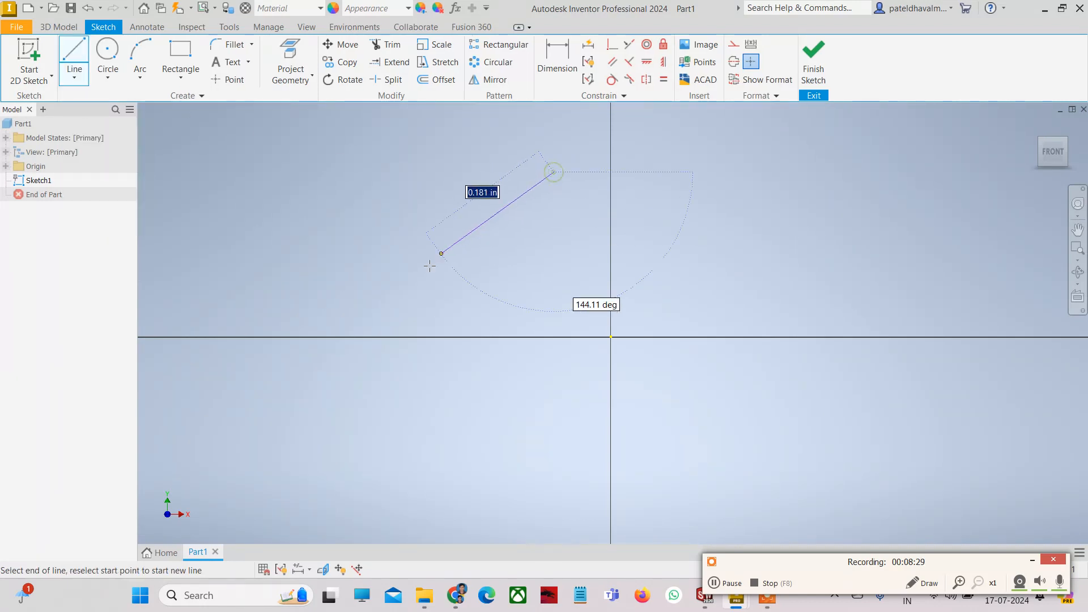
click(402, 278)
key(Escape)
- Draw two more separate lines, one lower right and one upper right of the origin
click(73, 54)
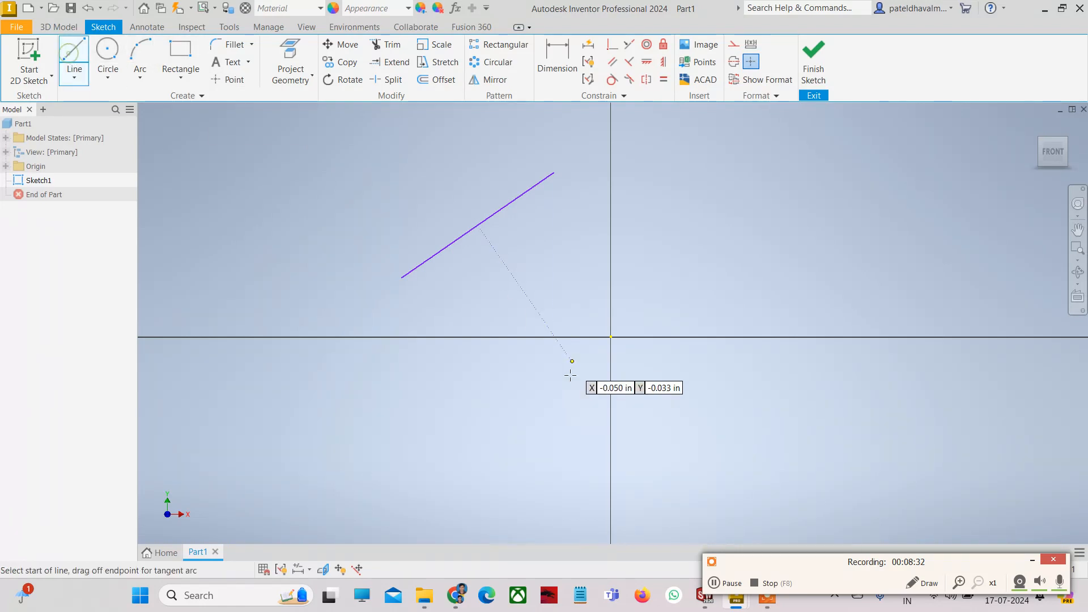
click(519, 430)
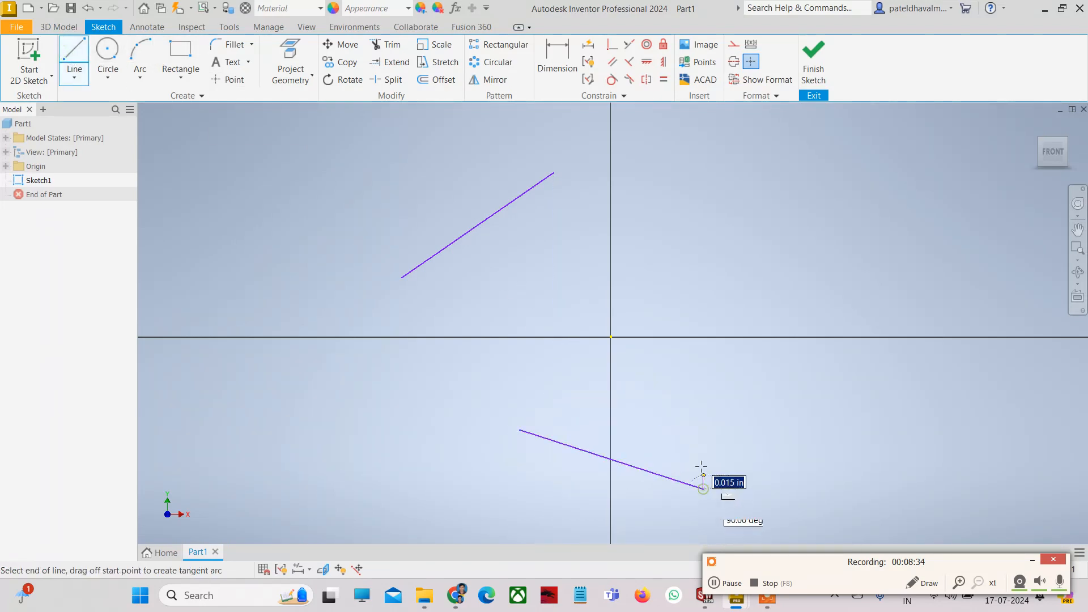
click(703, 487)
key(Escape)
click(74, 54)
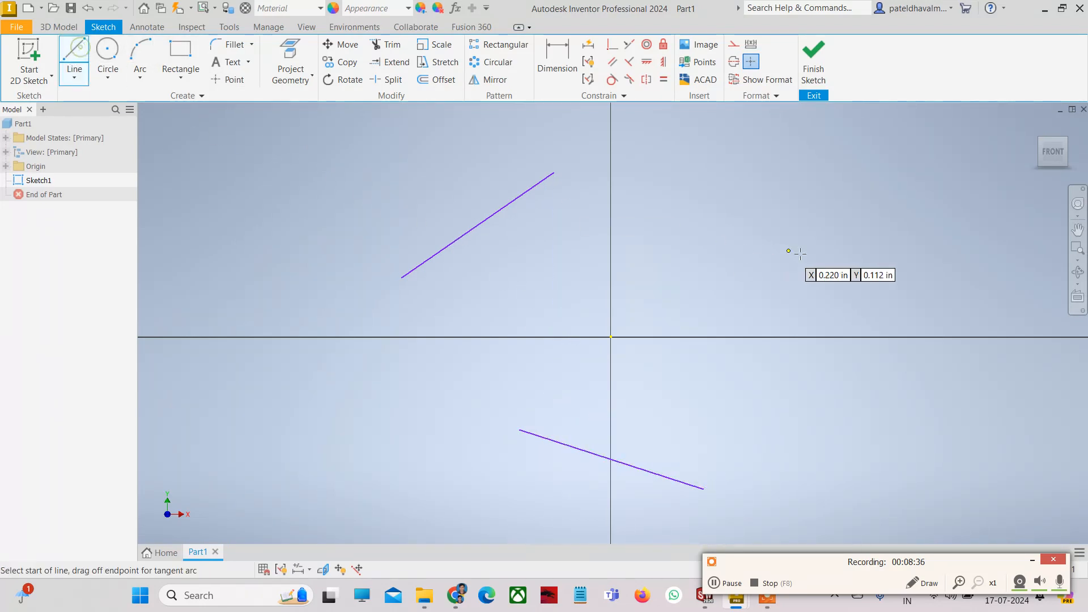
click(666, 172)
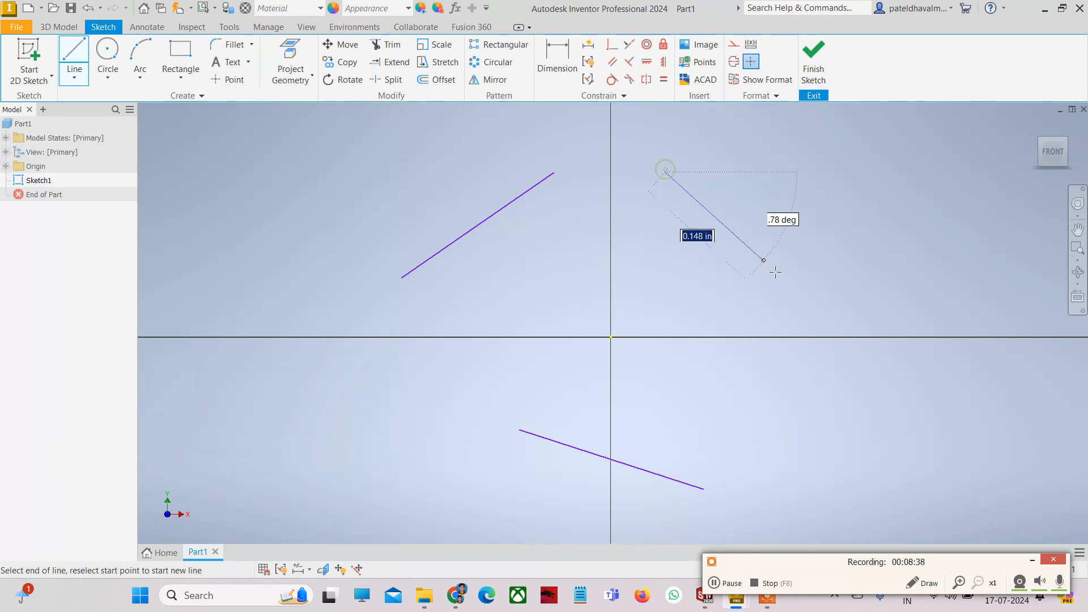
click(805, 311)
key(Escape)
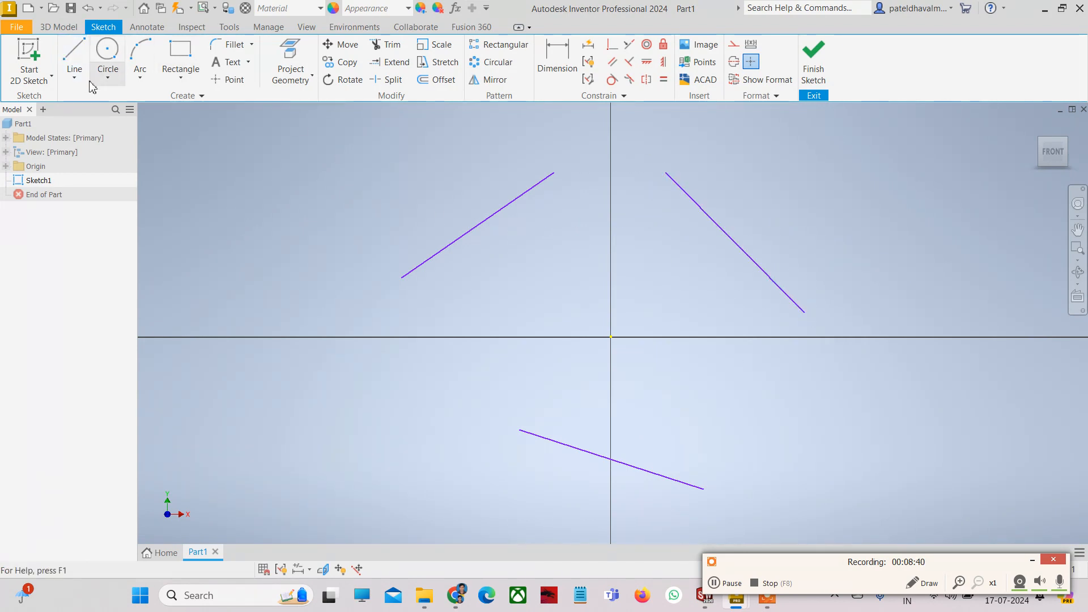
- Create a circle tangent to the upper-left, bottom and upper-right lines, then window-select everything
click(108, 78)
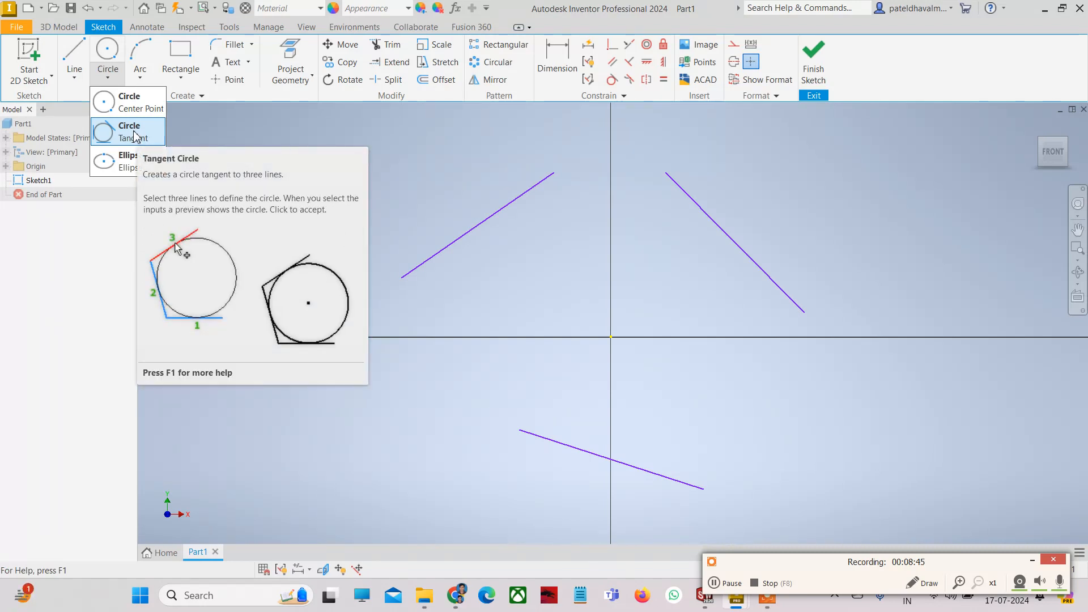
click(135, 136)
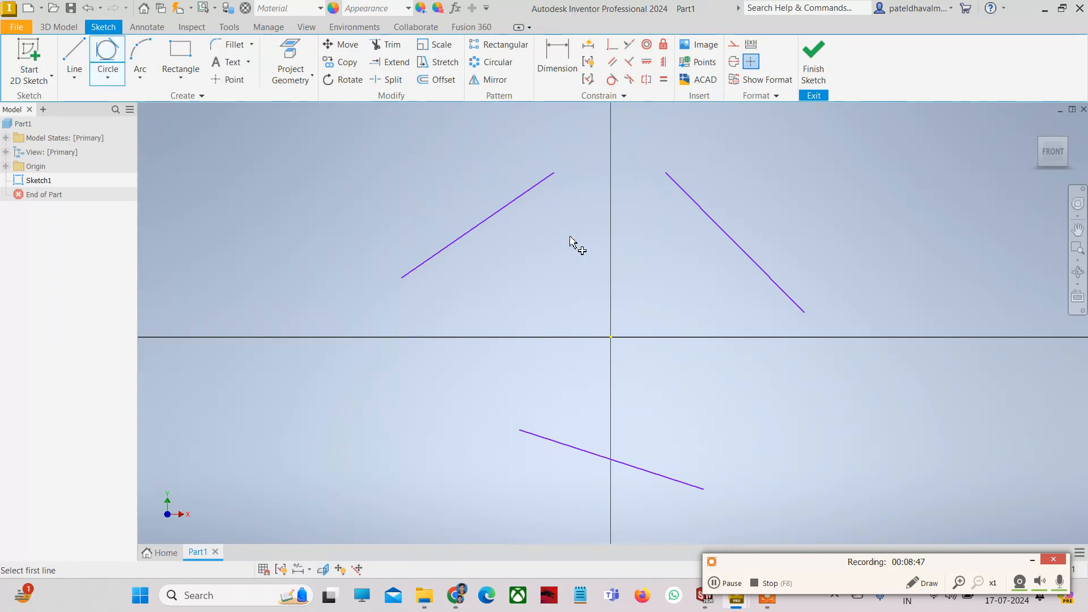
click(501, 216)
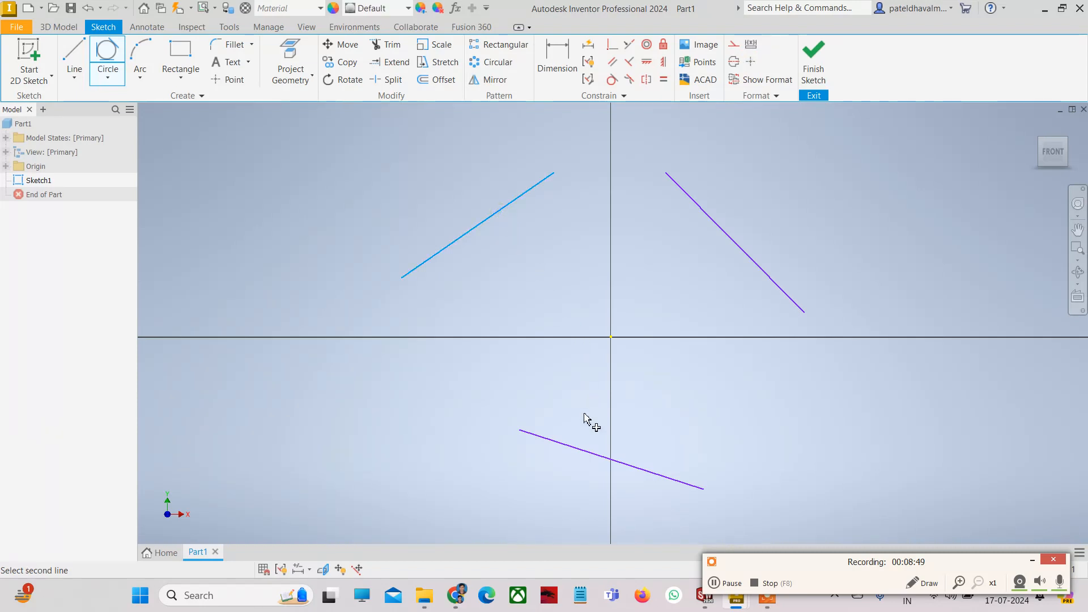
click(590, 453)
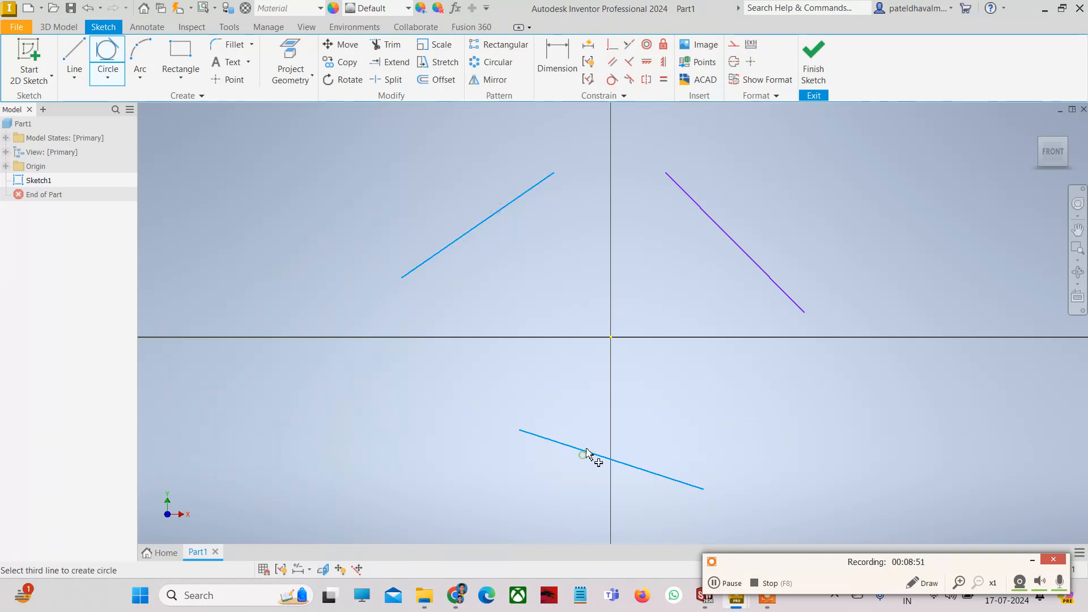
click(730, 248)
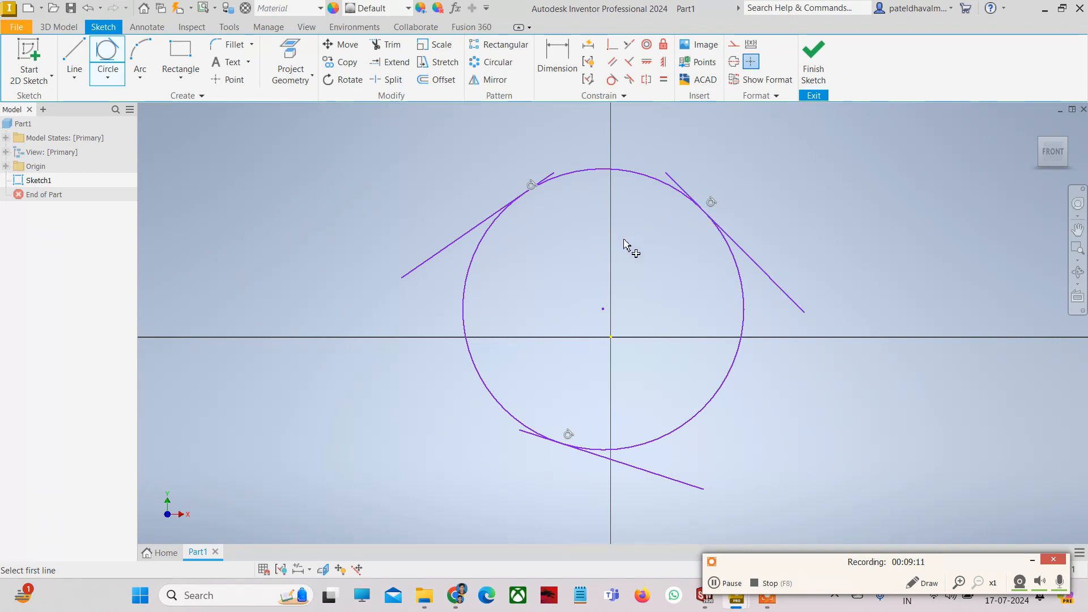
scroll(624, 241, up, 2)
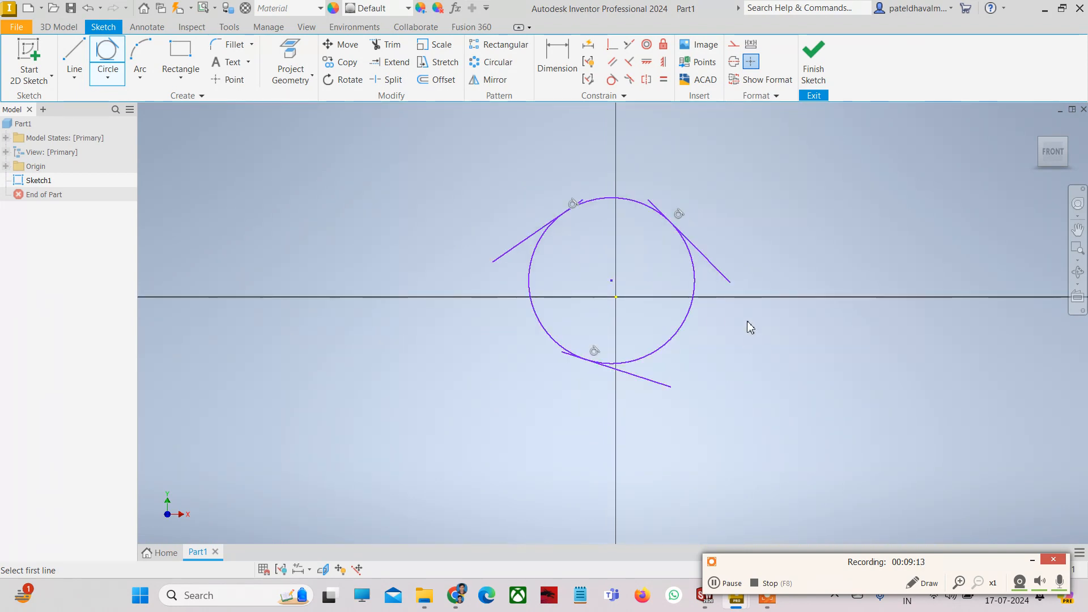
key(Escape)
mouse_move(784, 379)
mouse_down()
mouse_move(738, 330)
mouse_move(588, 253)
mouse_move(497, 186)
mouse_up()
- Delete the tangent circle and the three lines
key(Delete)
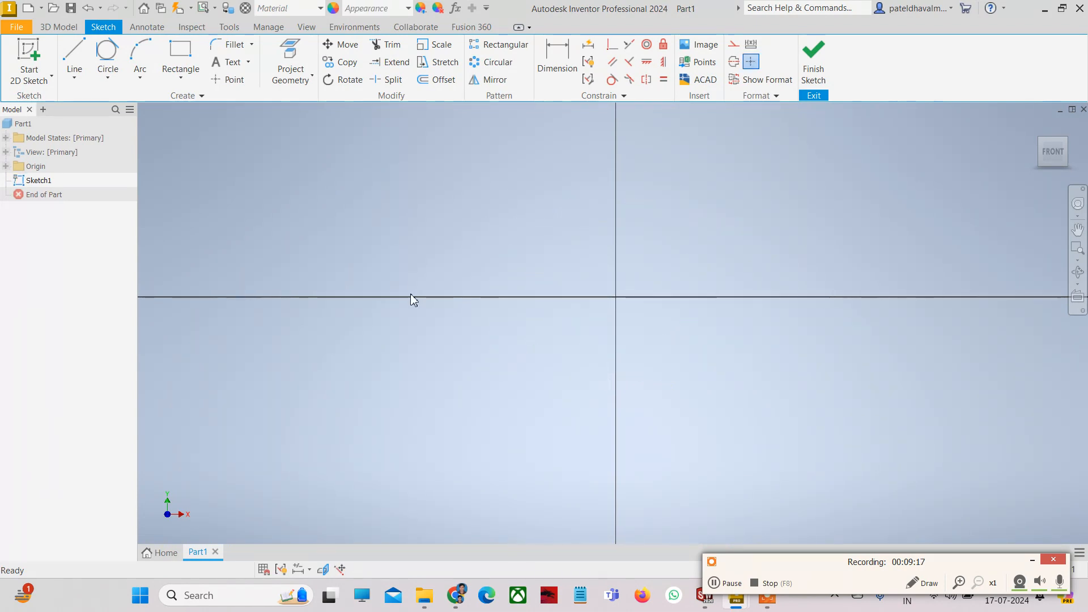
click(108, 77)
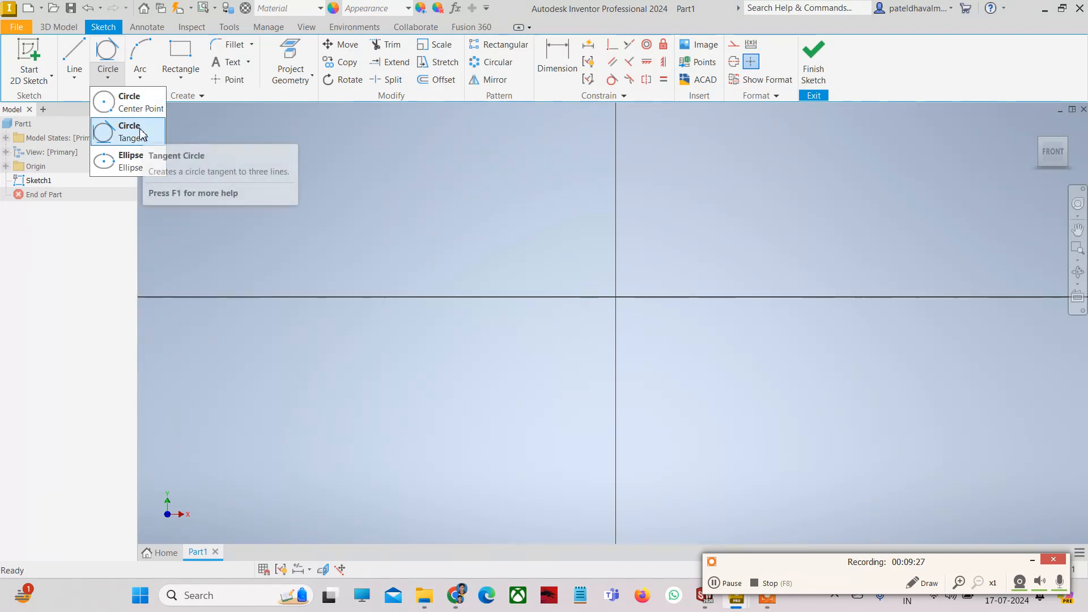
click(488, 234)
scroll(513, 234, up, 3)
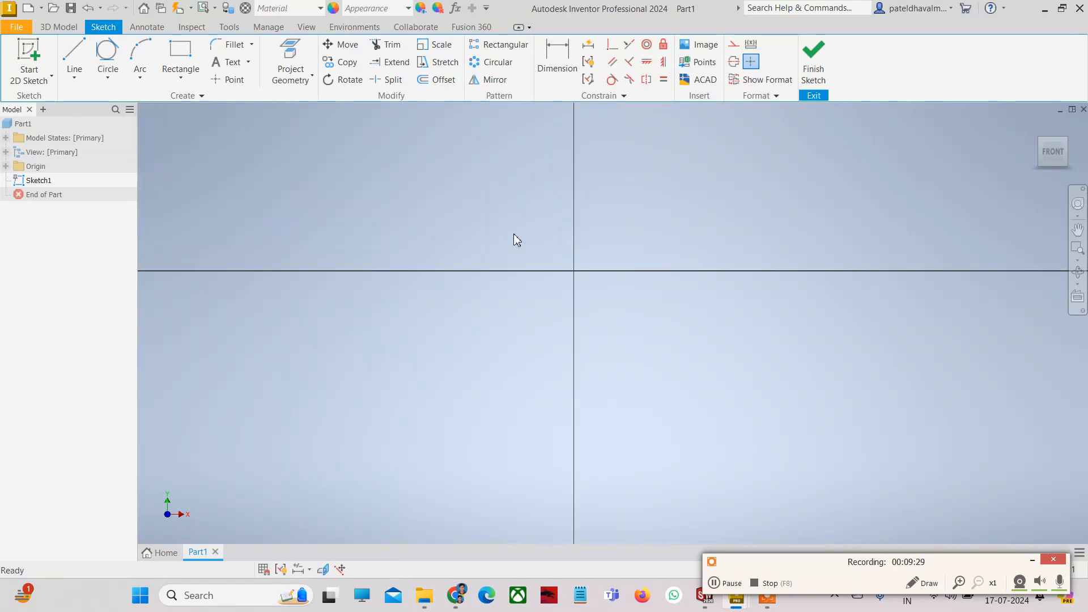
scroll(516, 224, down, 6)
scroll(516, 224, up, 2)
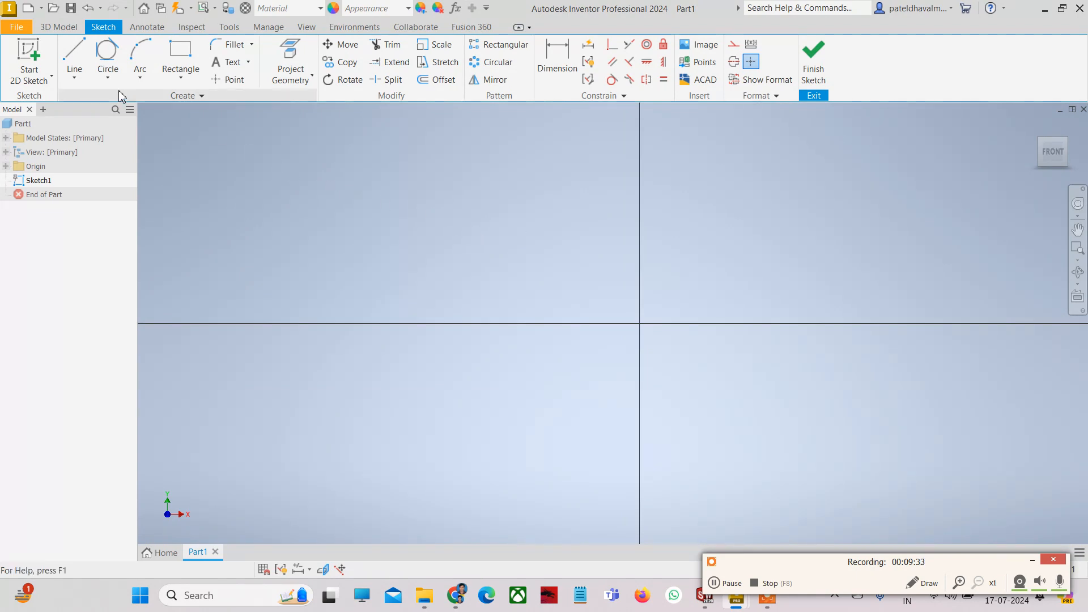
- Draw an ellipse centred on the origin with its long axis along the horizontal axis
click(104, 79)
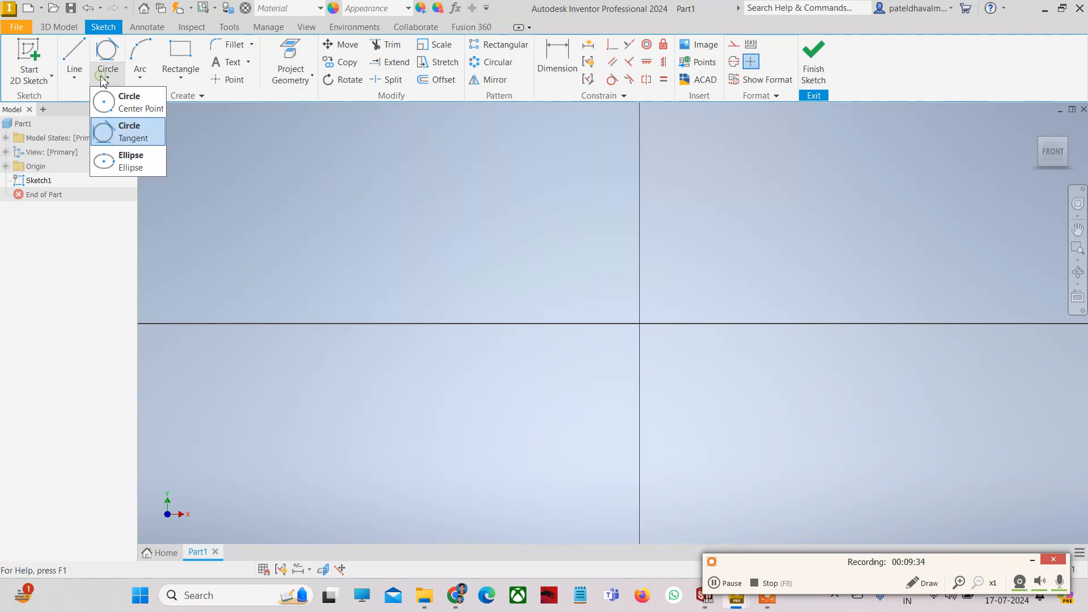
click(125, 169)
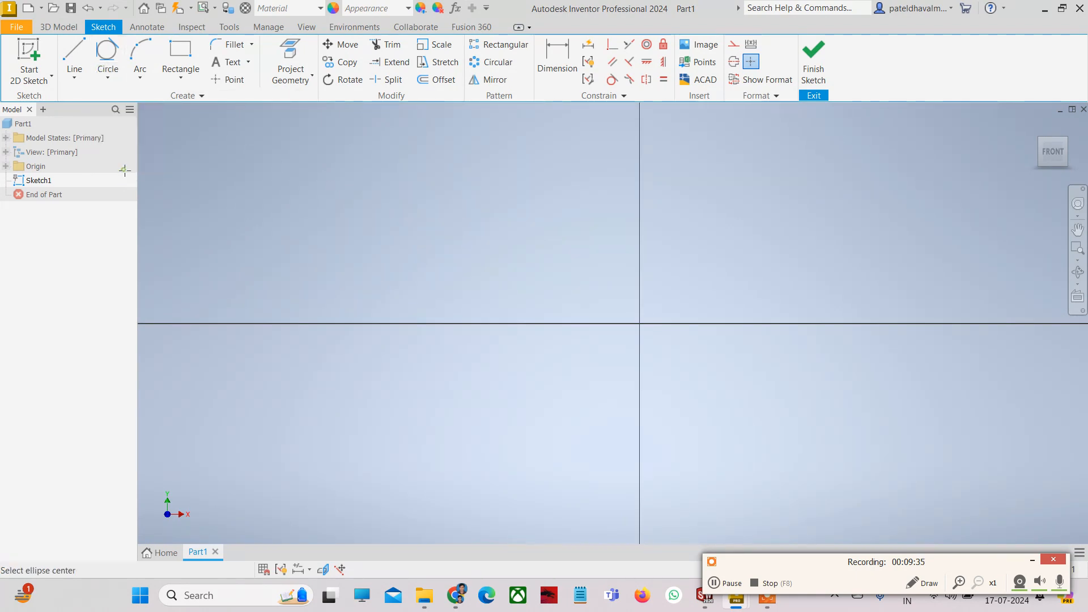
click(640, 323)
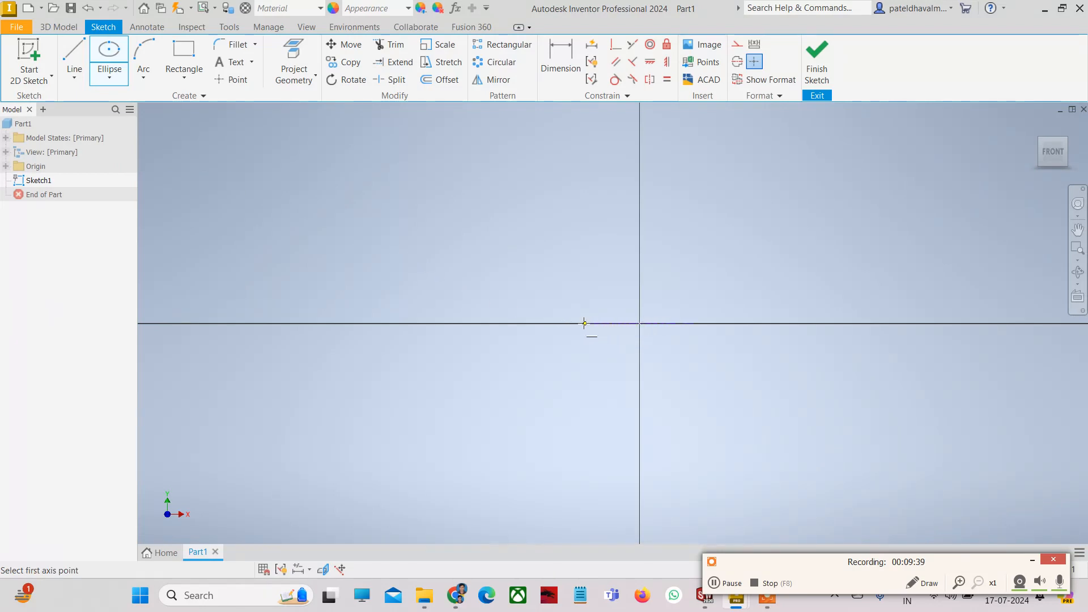
click(497, 323)
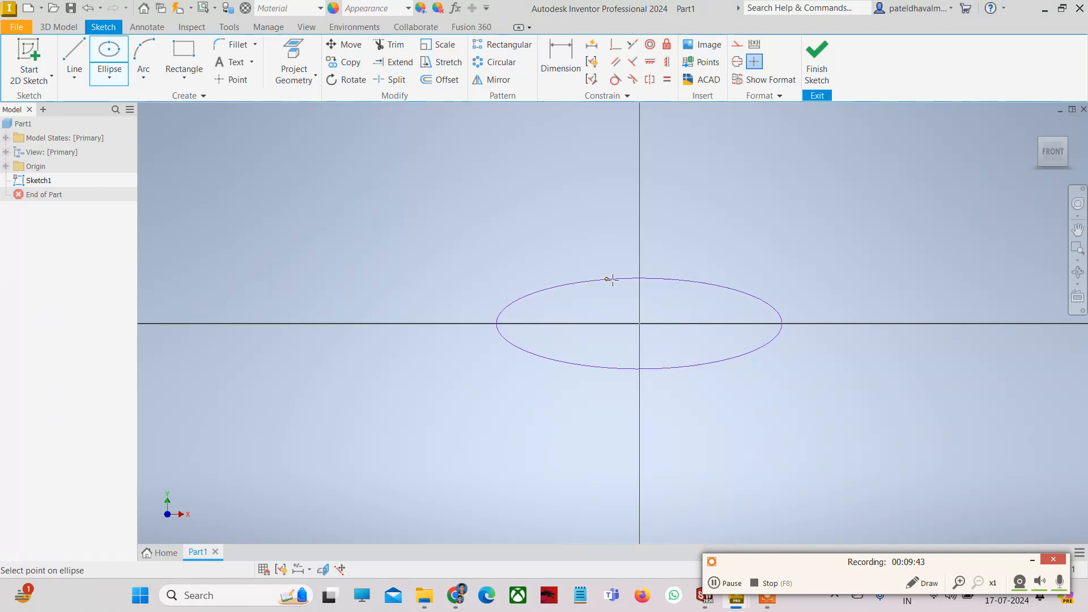
click(639, 263)
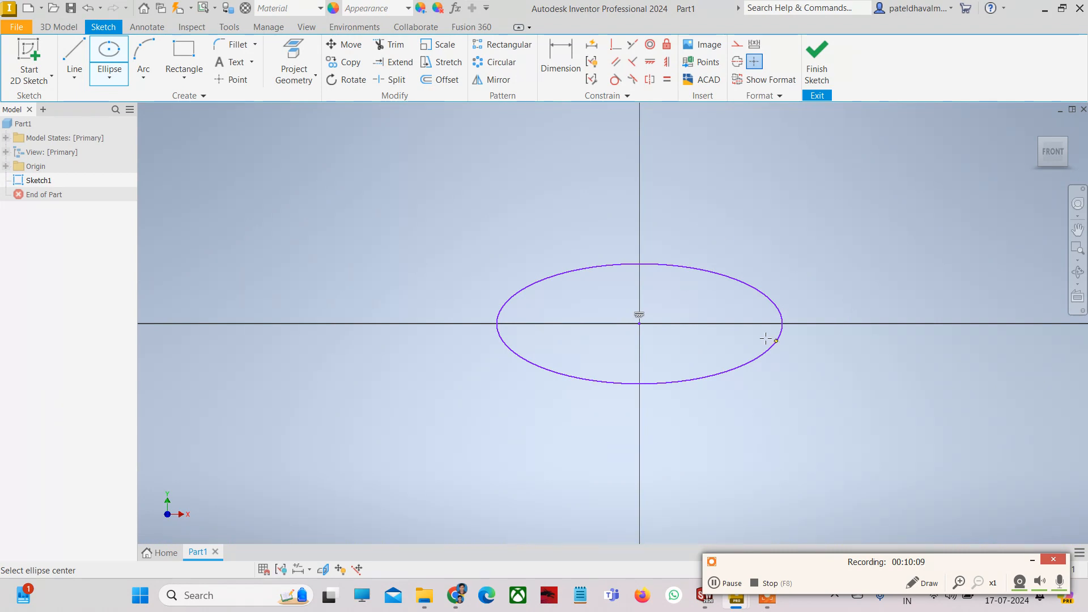
- Delete the ellipse
key(Escape)
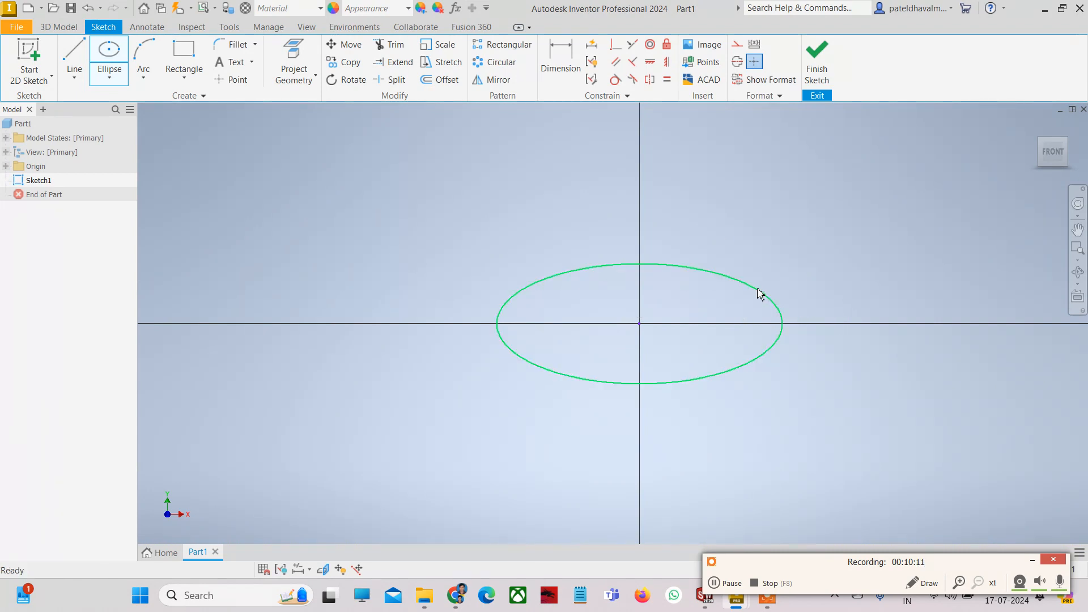
click(757, 289)
key(Delete)
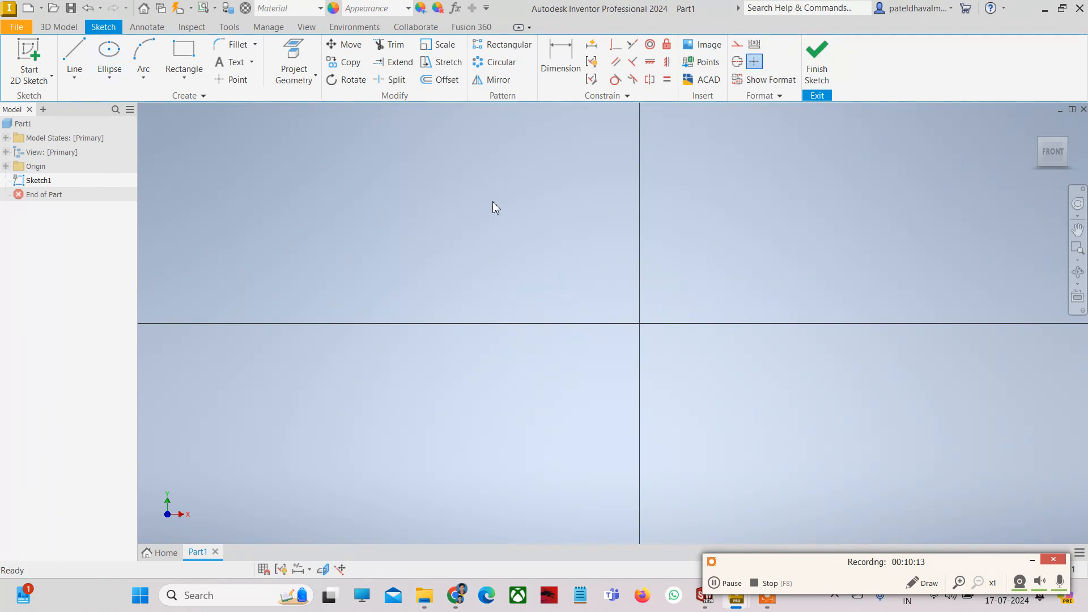
- Draw a slanted line left of the vertical axis and a second one to its right, leaning inward at the top
click(144, 76)
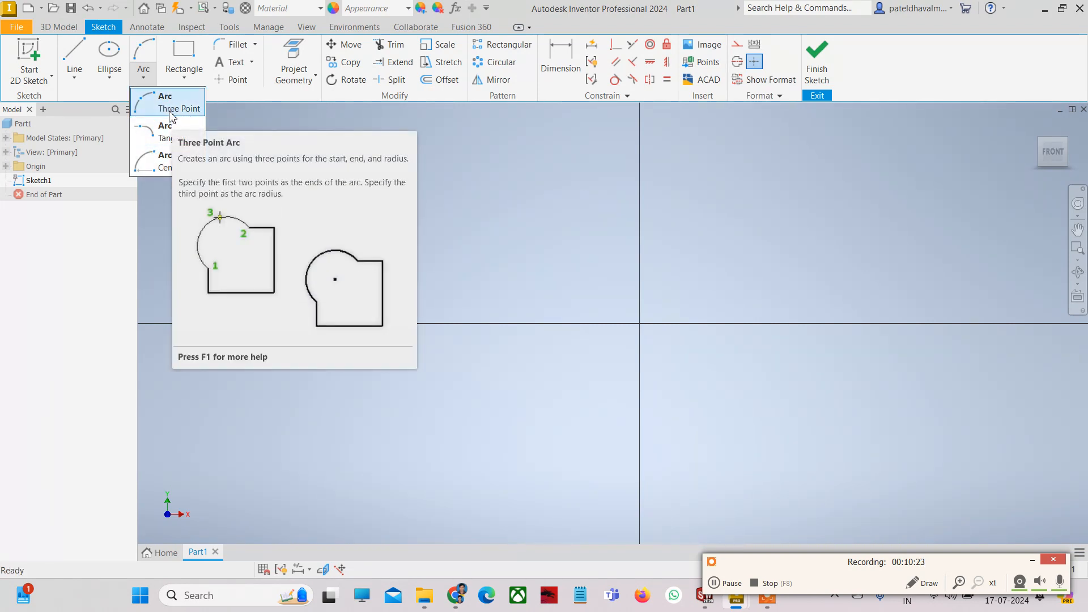
click(516, 213)
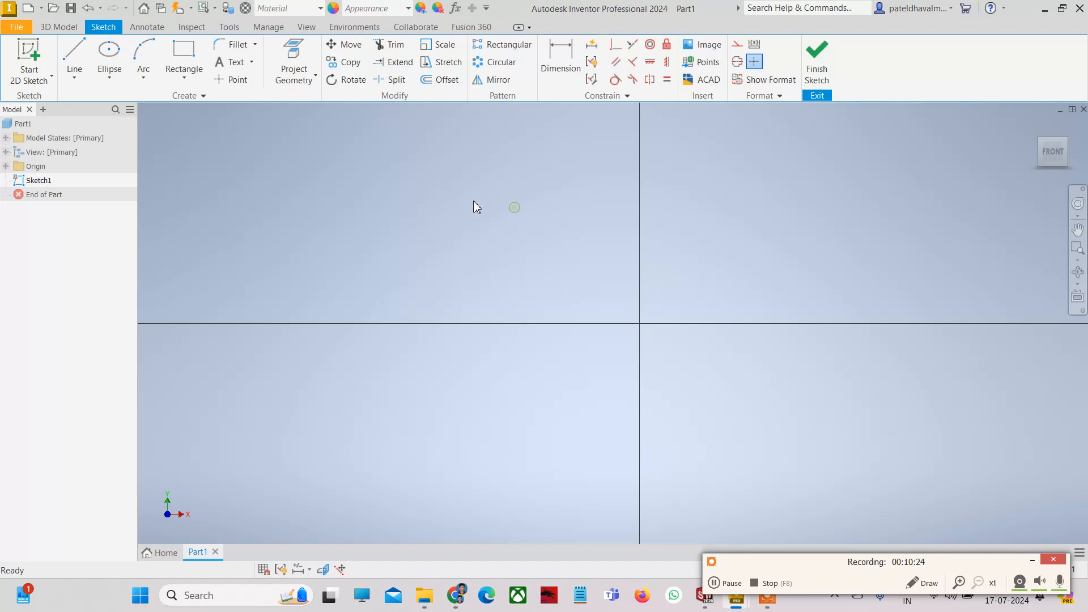
click(73, 62)
click(431, 383)
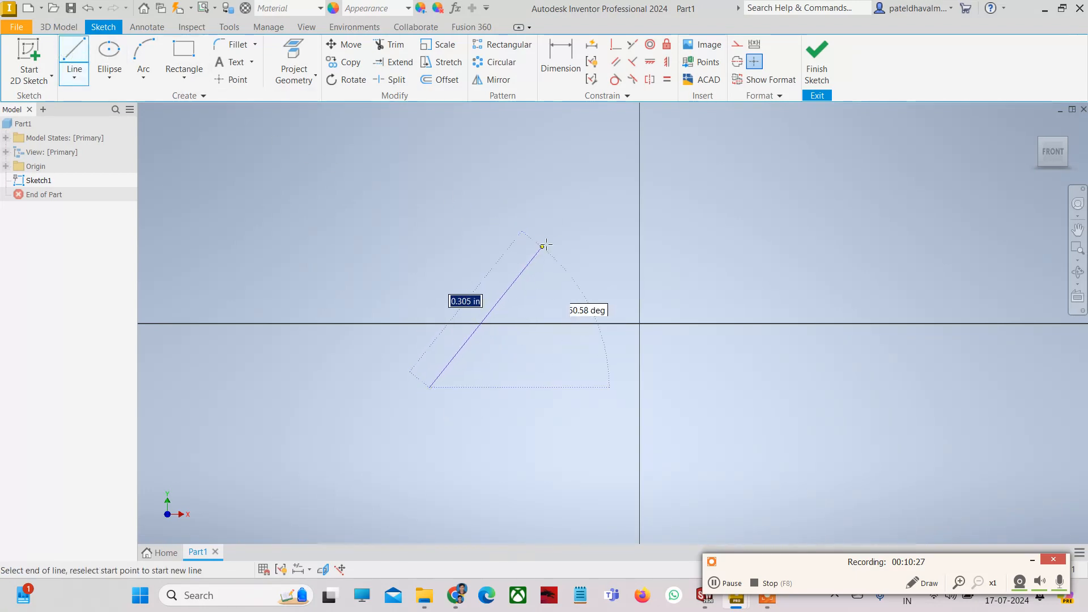
click(557, 231)
key(Escape)
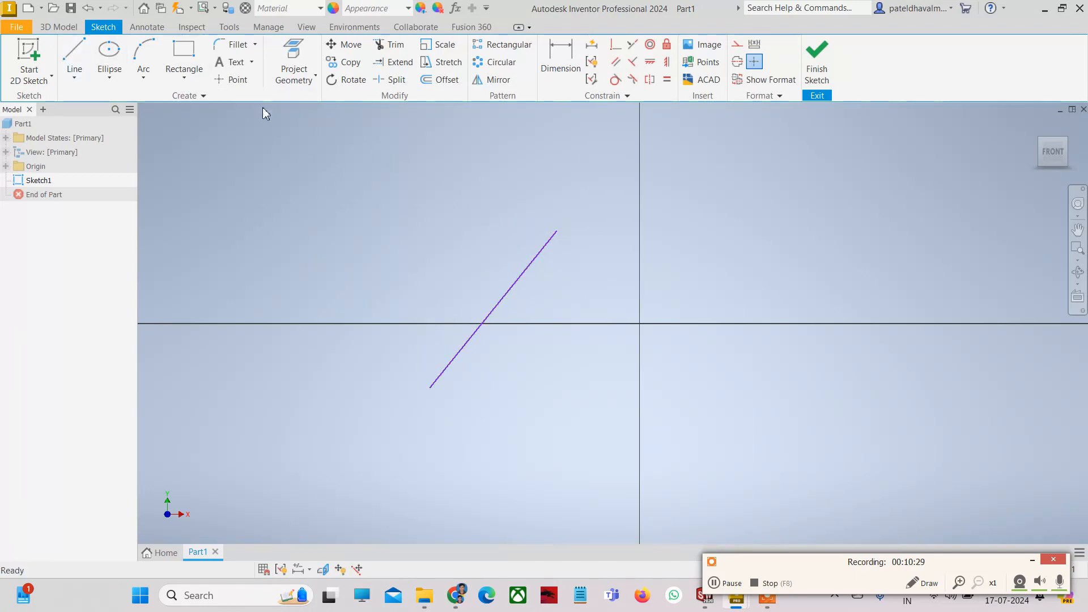
click(74, 59)
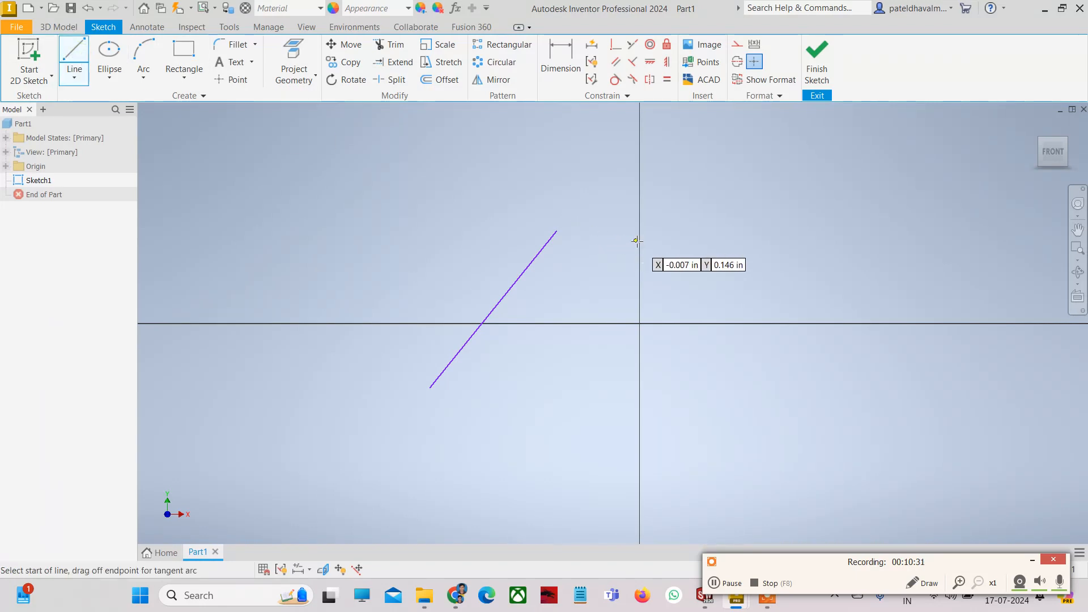
click(655, 243)
click(780, 472)
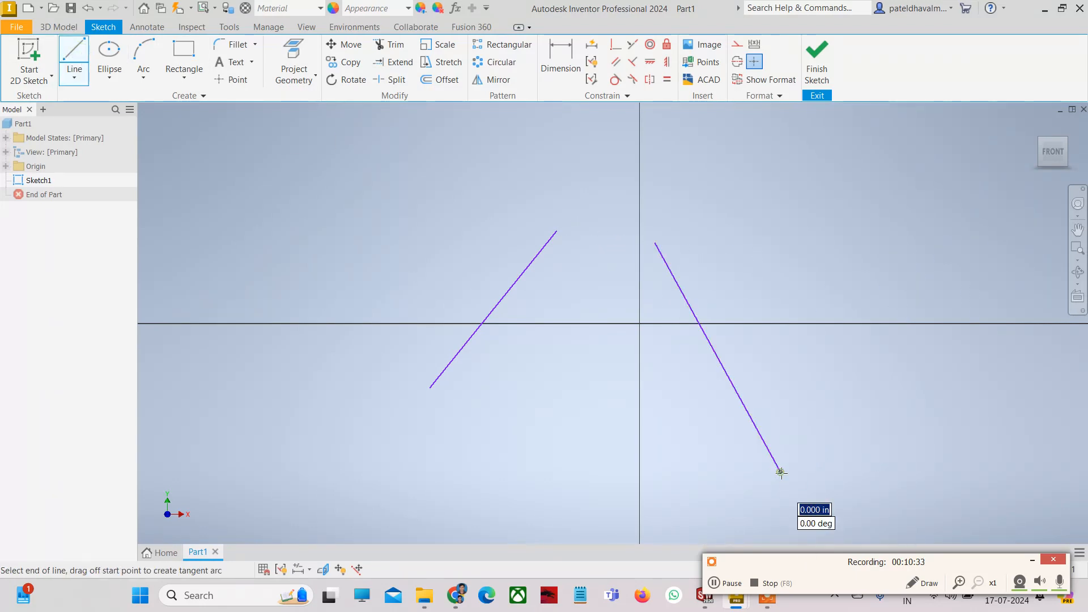
key(Escape)
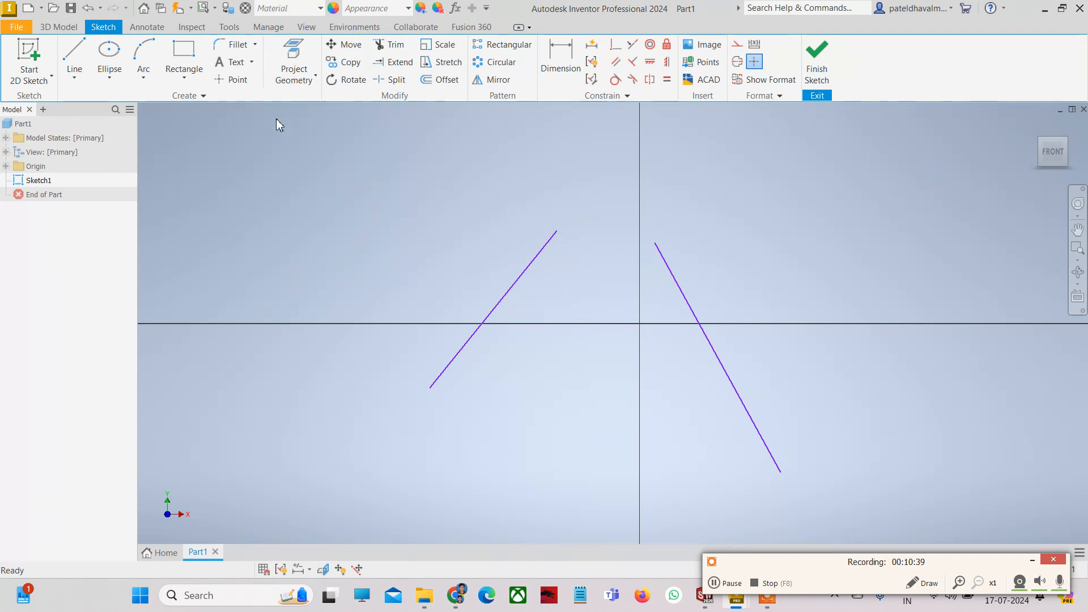
- Join the two lines' top ends with a three-point arc
click(143, 78)
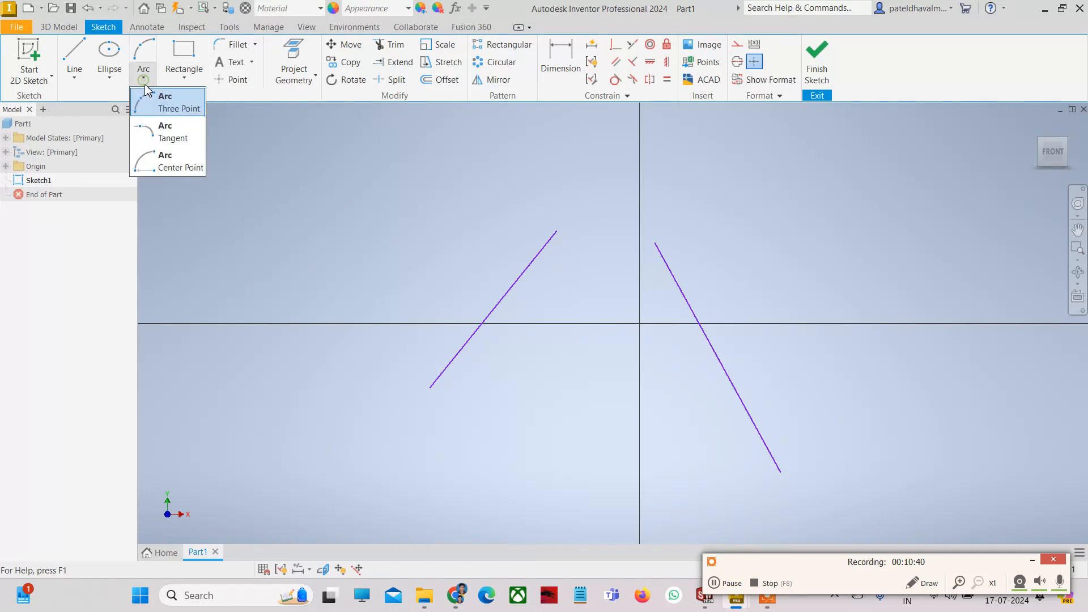
click(182, 108)
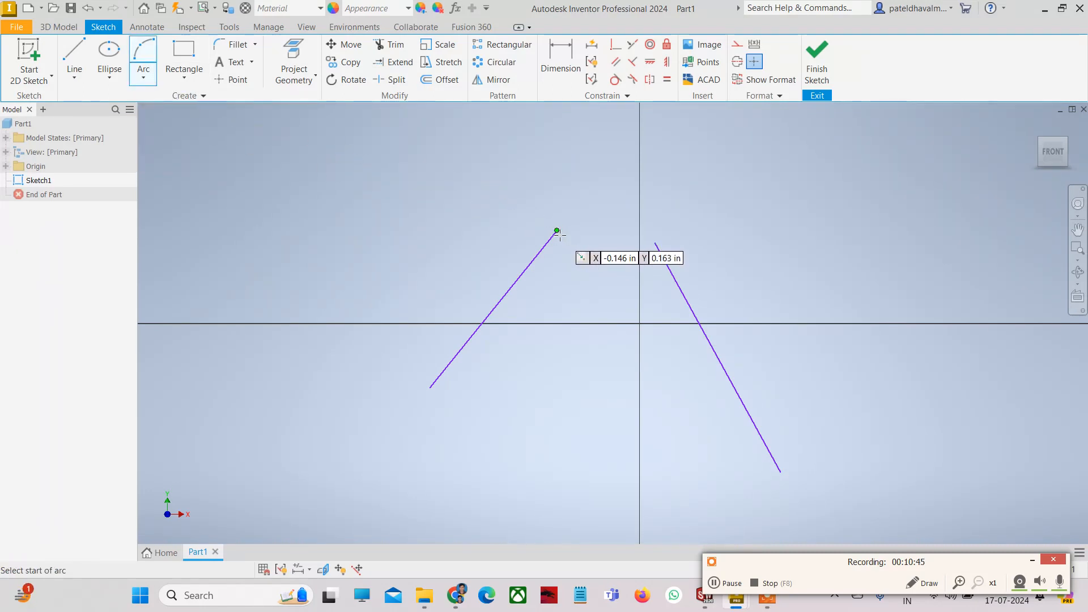
click(557, 232)
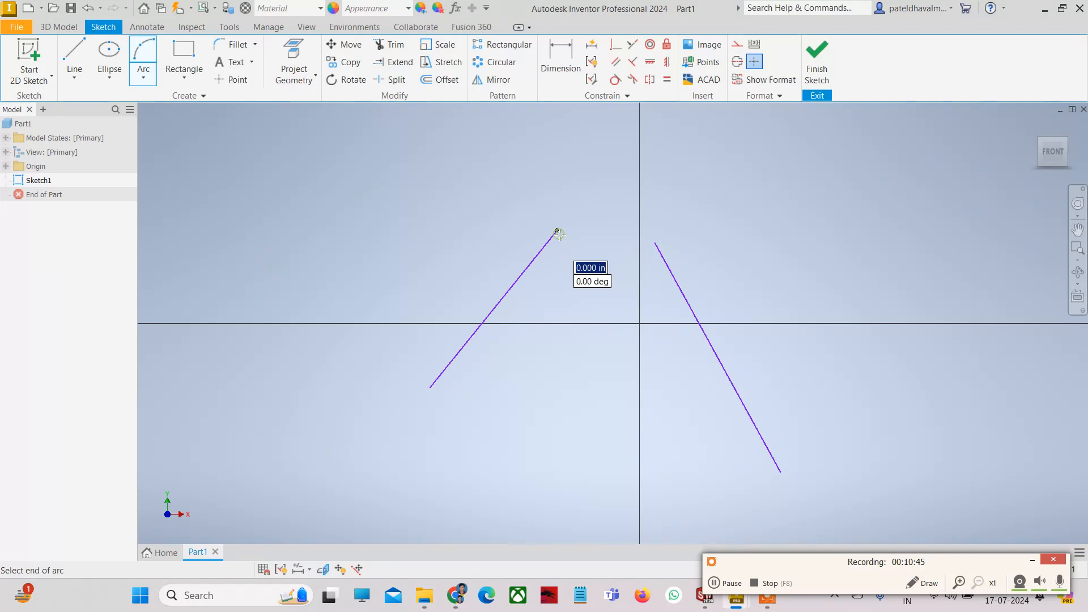
click(655, 243)
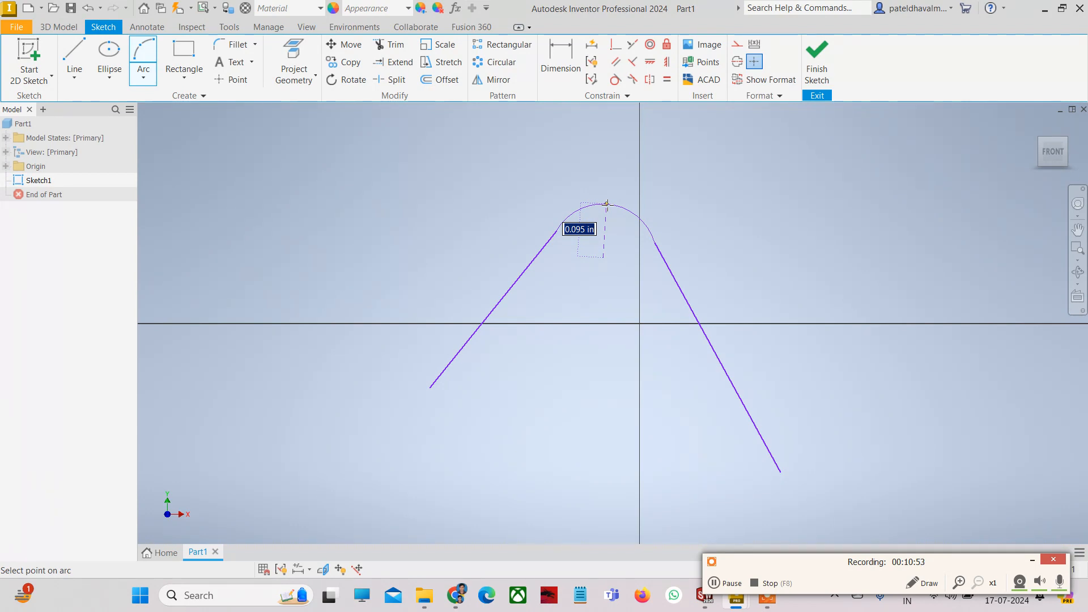
click(607, 204)
key(Escape)
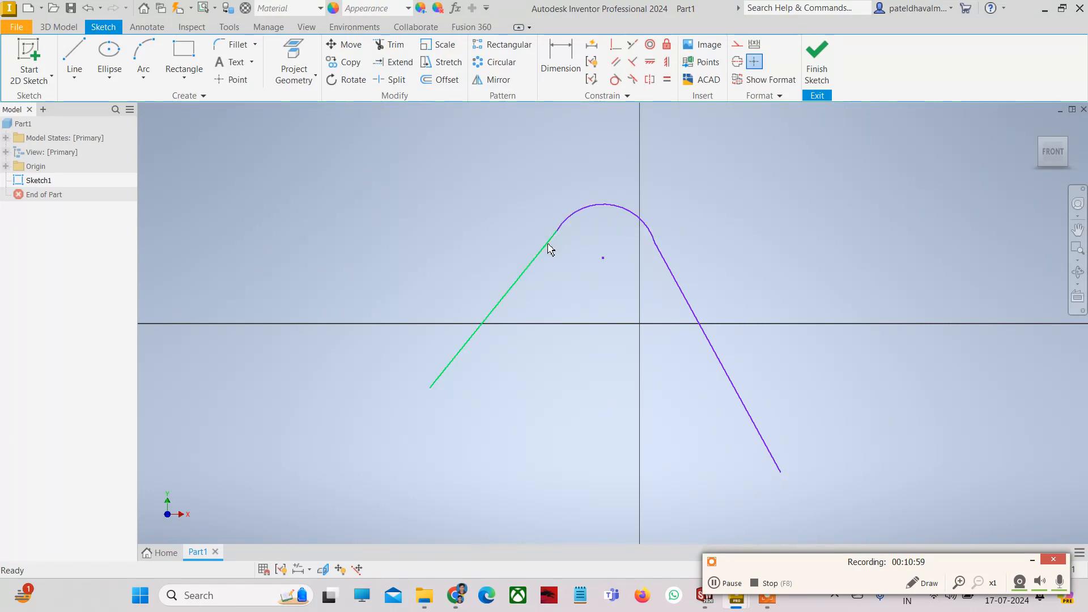
- Make the right line tangent to the arc
click(576, 215)
ctrl+click(543, 253)
click(616, 79)
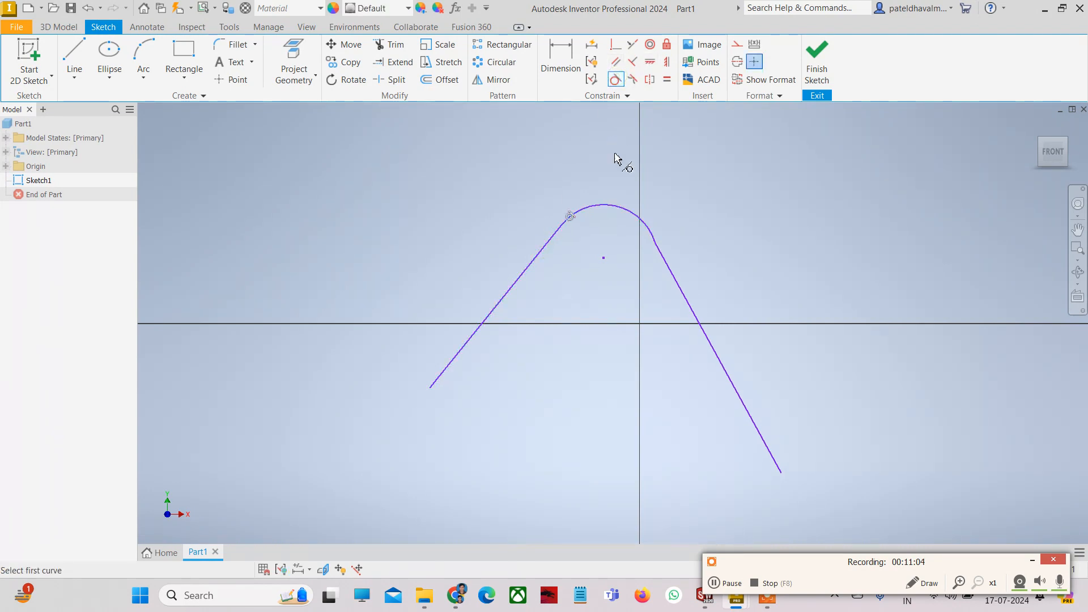
click(642, 226)
click(677, 271)
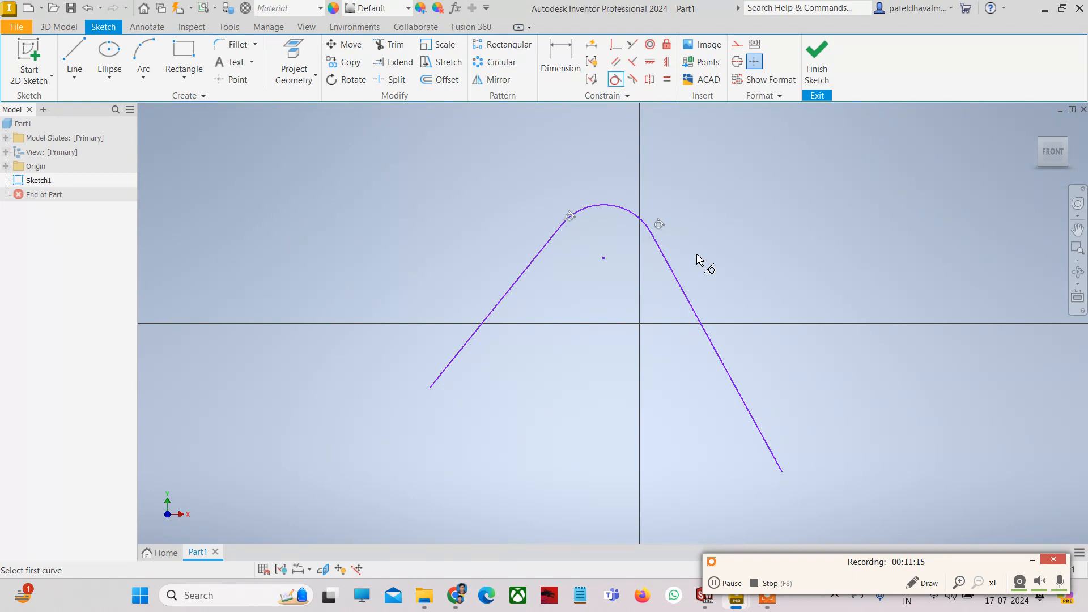
key(Escape)
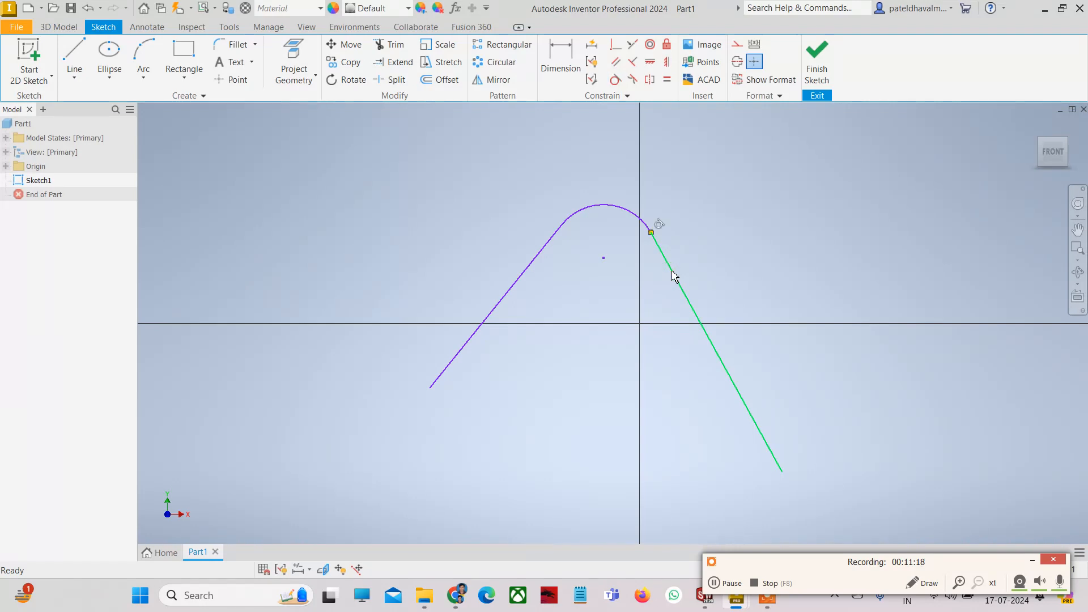
- Delete the right line, the arc and the left line
click(674, 276)
key(Delete)
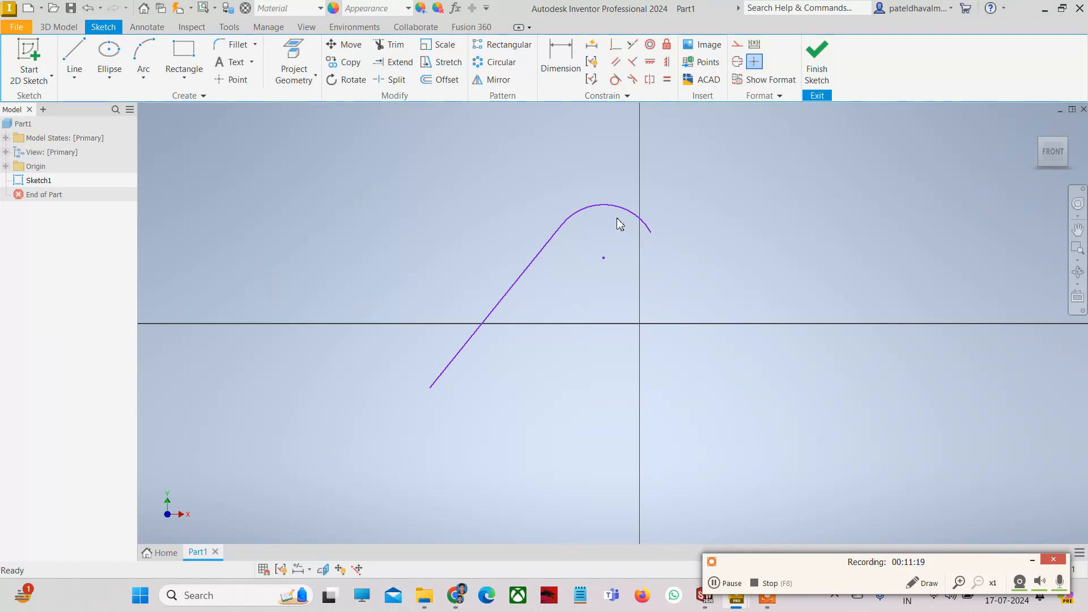
click(582, 230)
key(Delete)
click(551, 243)
key(Delete)
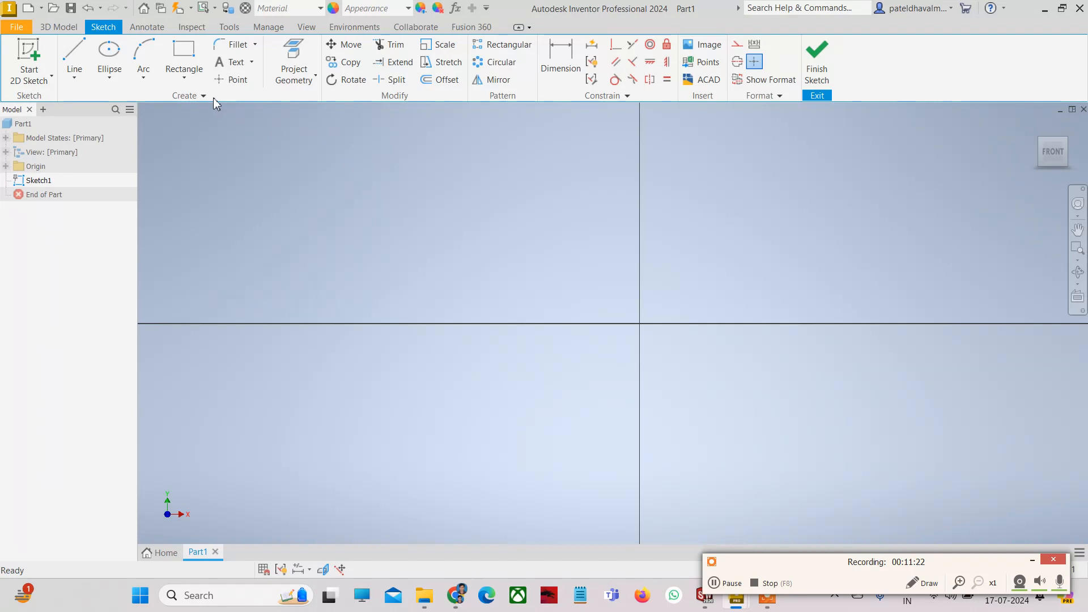
- Draw a horizontal line above the horizontal axis
click(143, 74)
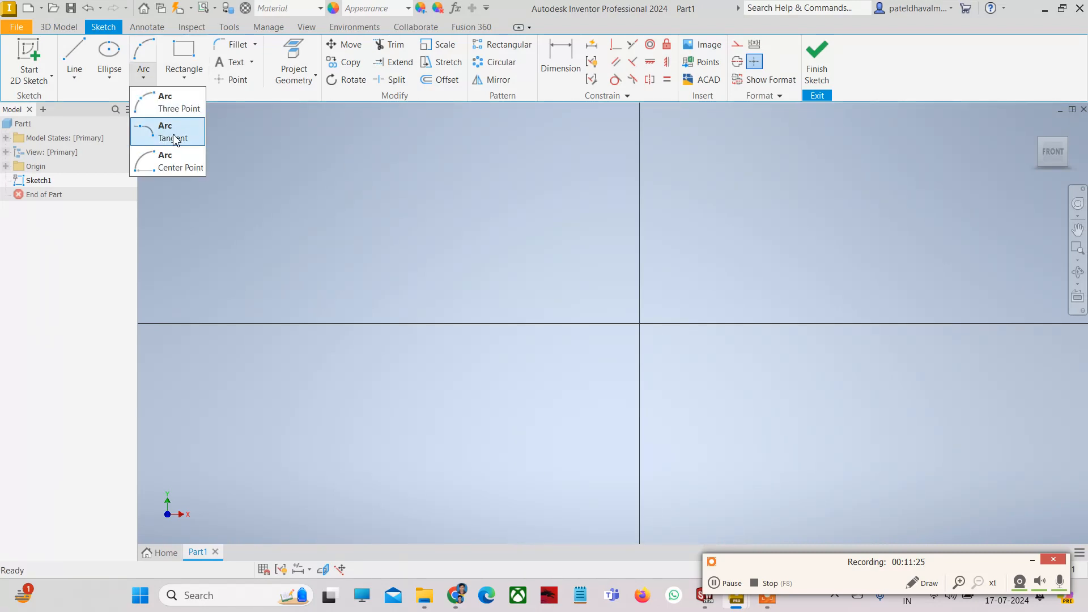
click(346, 180)
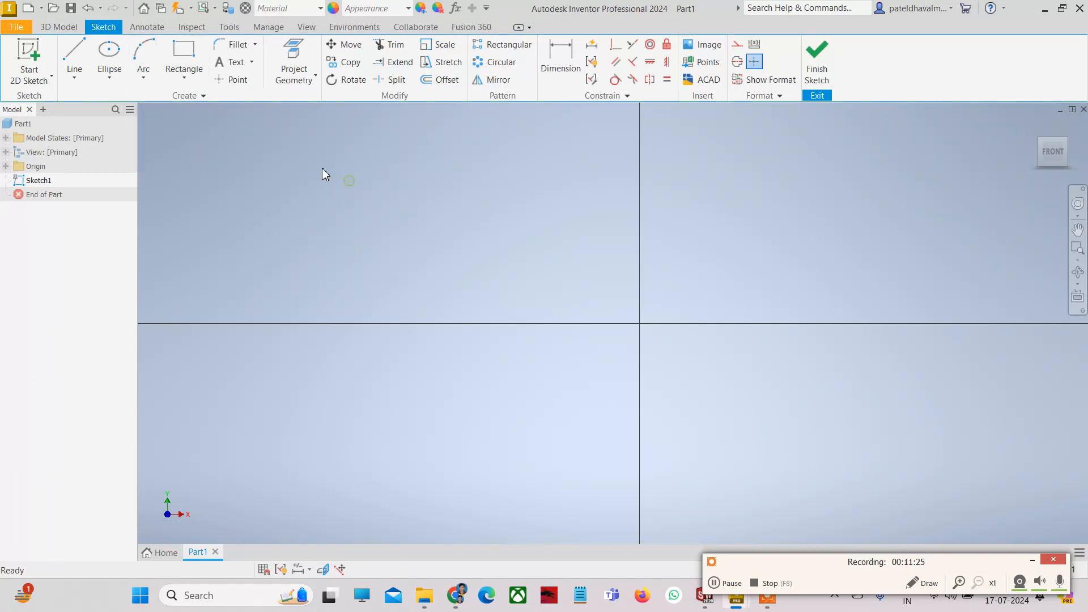
click(83, 56)
click(382, 216)
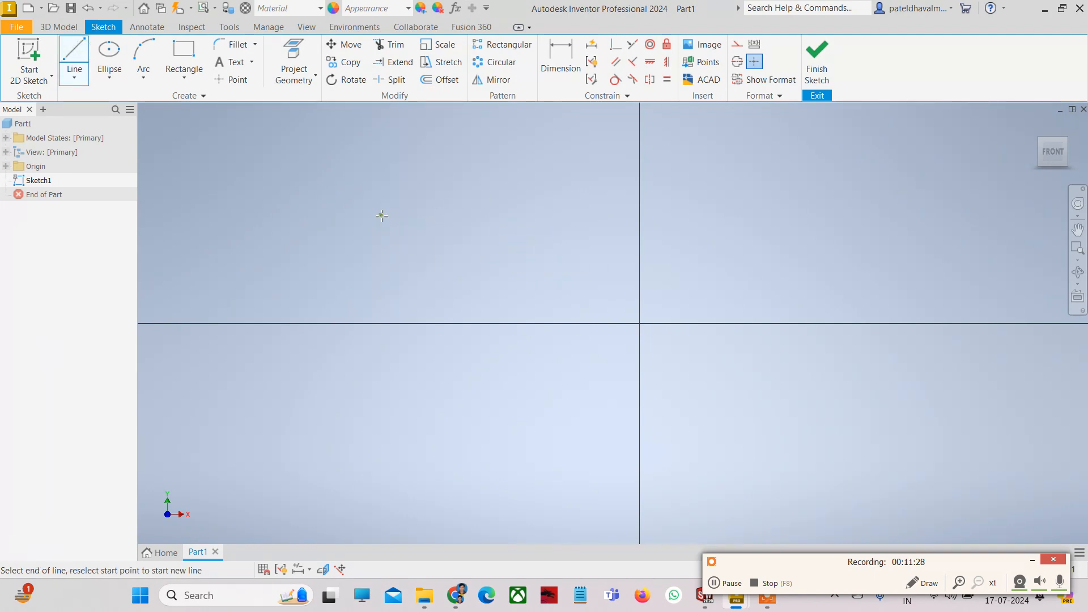
click(572, 214)
key(Escape)
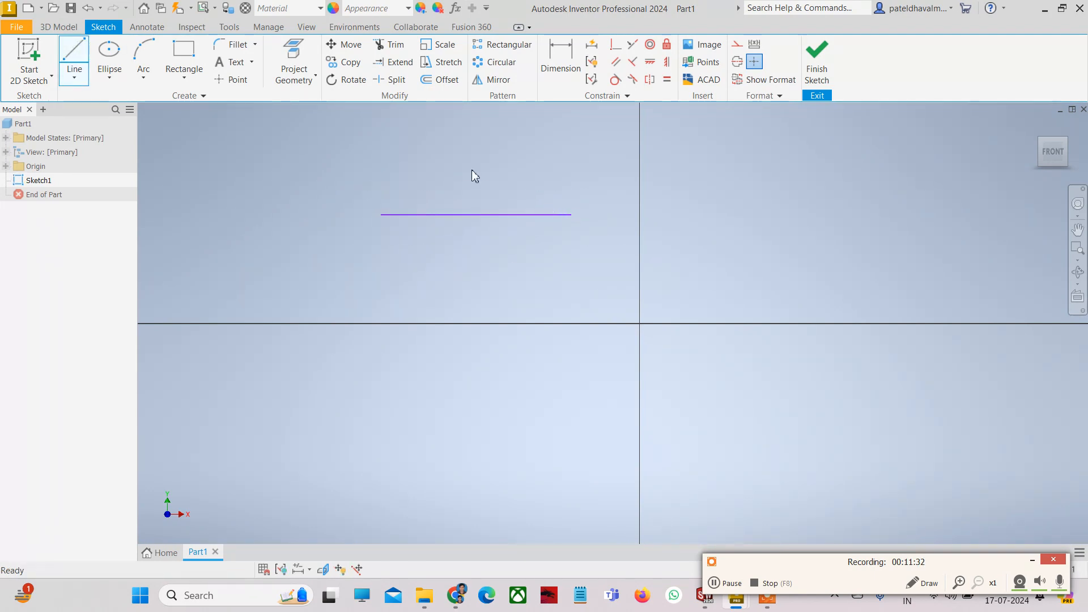
key(Escape)
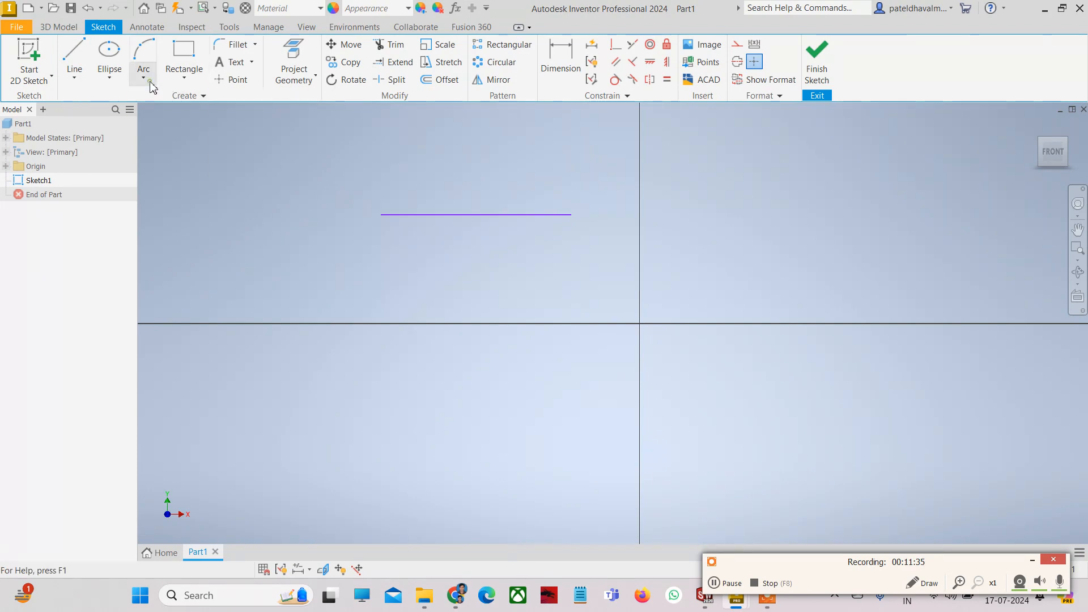
- Add a tangent arc from the line's right end, curving down toward the axis
click(151, 84)
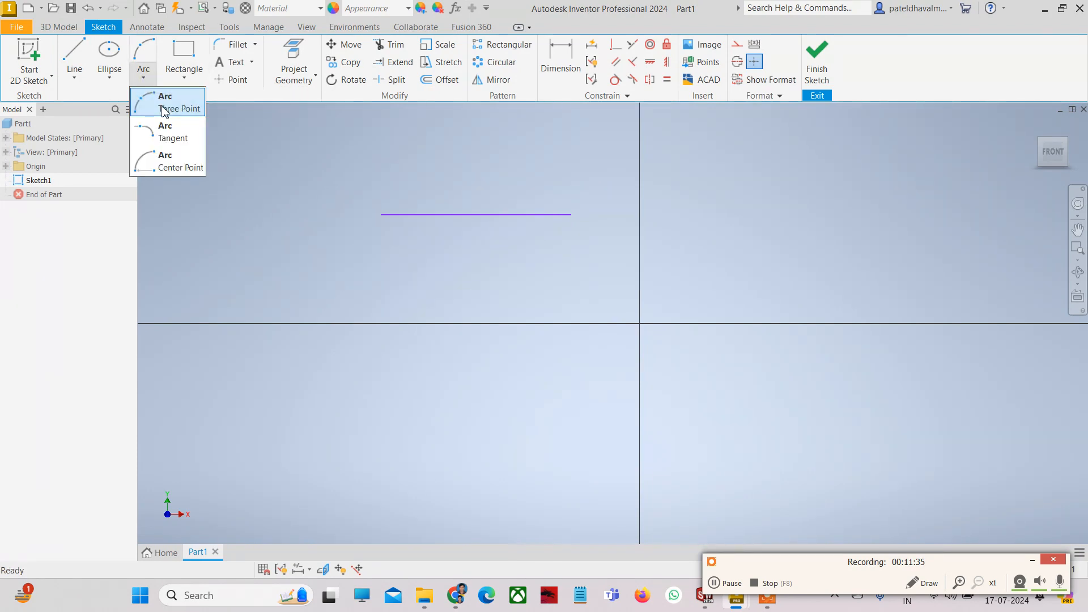
click(169, 138)
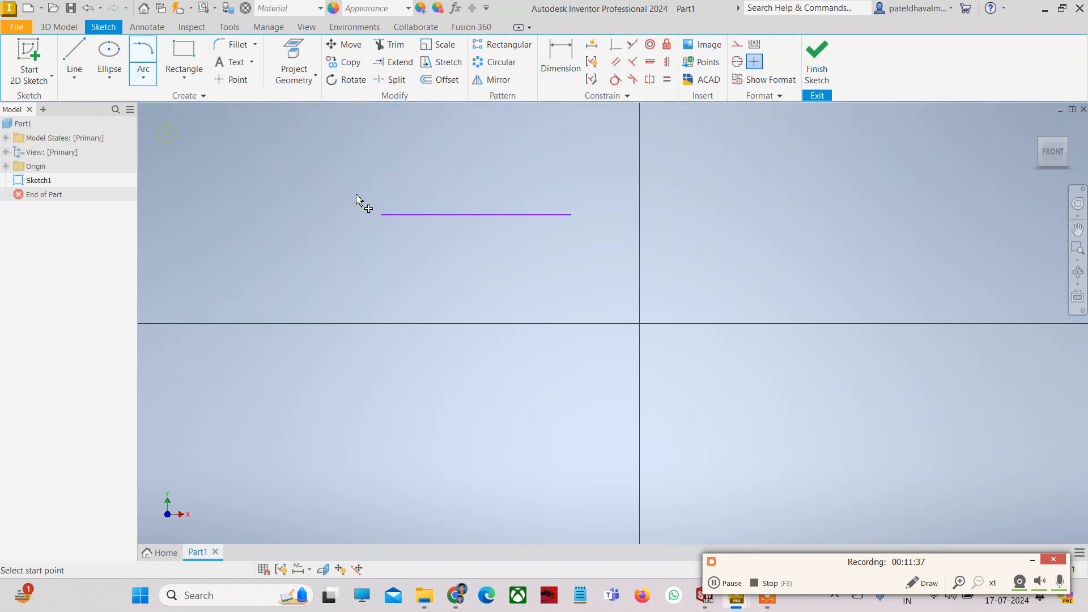
click(572, 215)
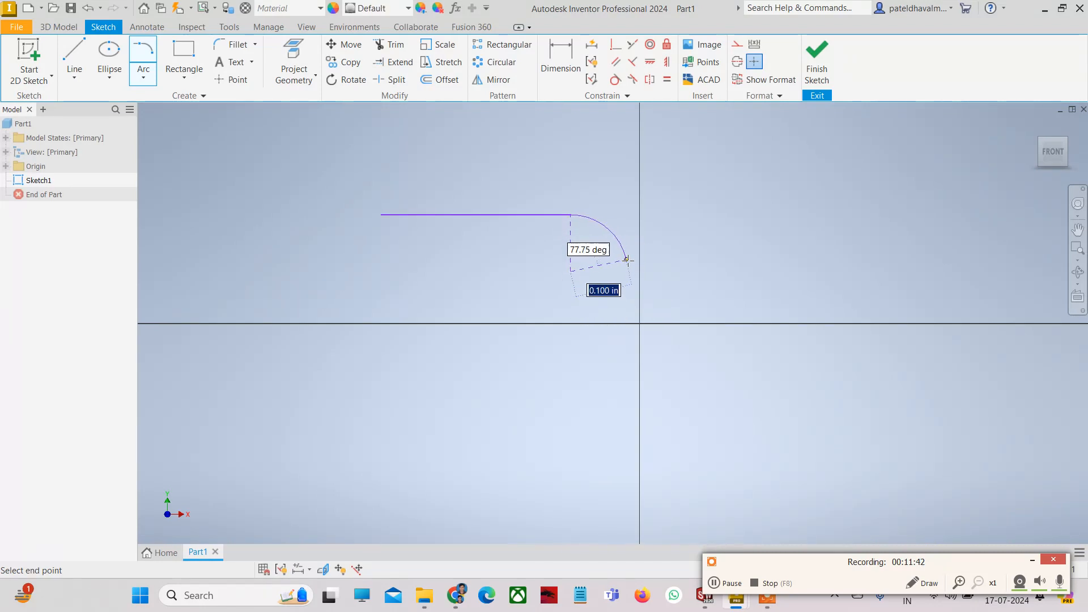
click(665, 286)
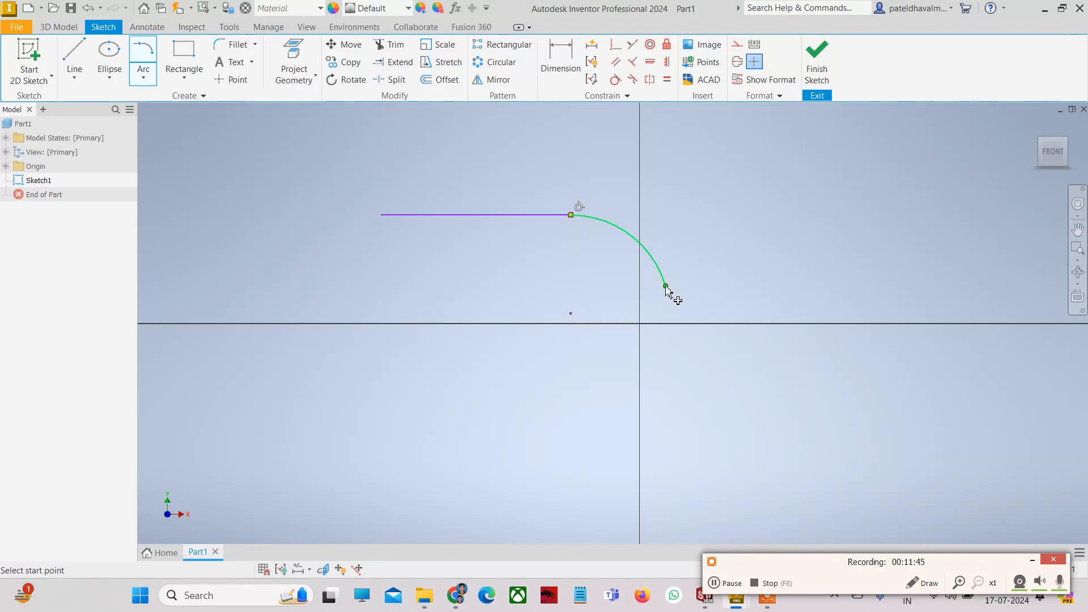
key(Escape)
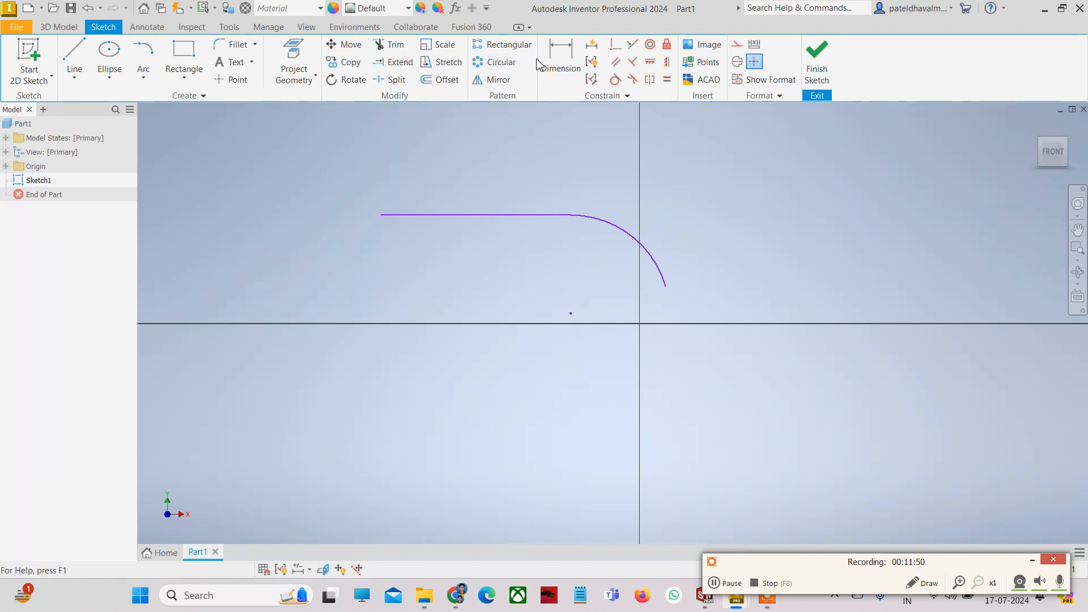
click(560, 62)
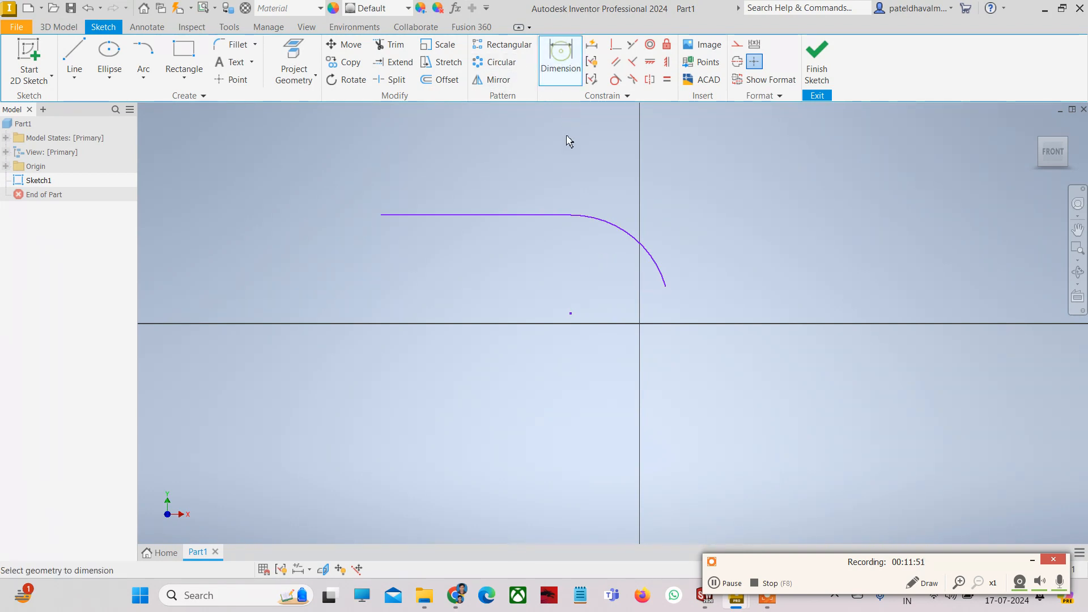
- Give the arc a .173 radius dimension, then delete the line, arc and dimension
click(631, 241)
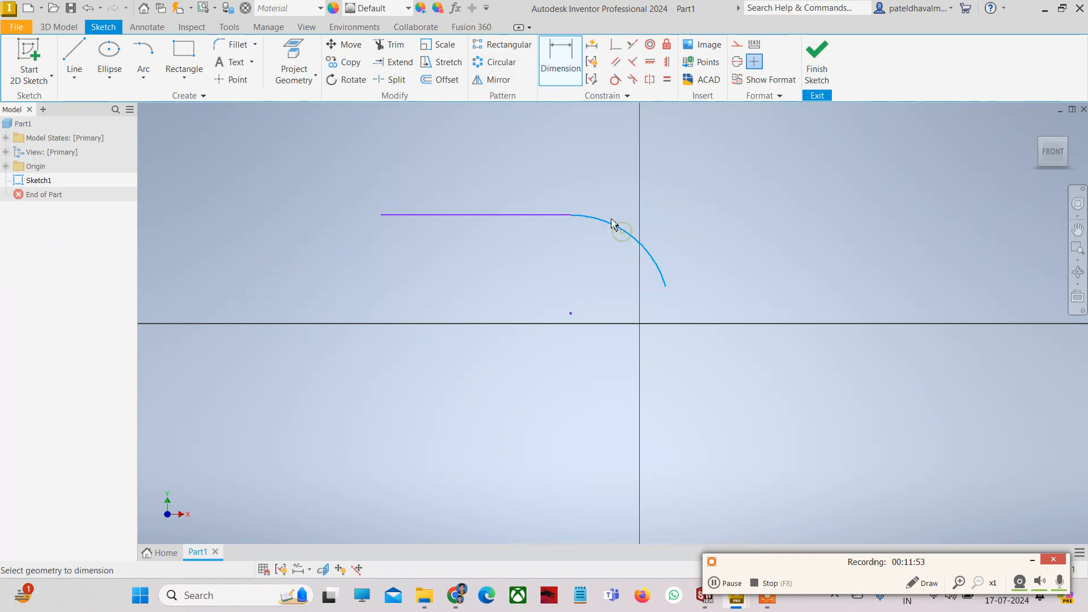
click(660, 207)
click(703, 236)
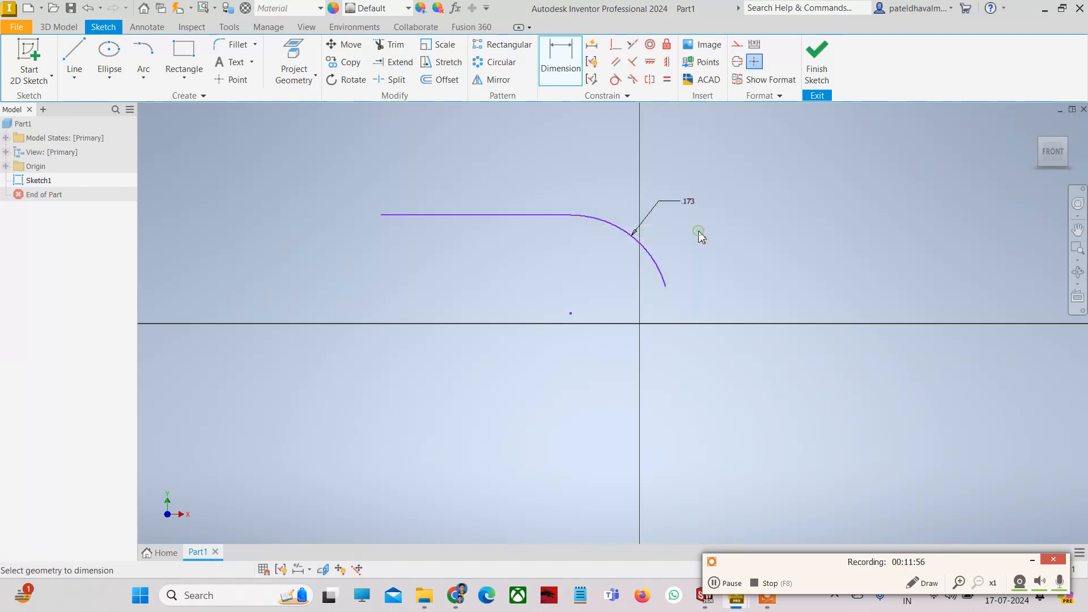
key(Escape)
drag(709, 274, 536, 182)
key(Delete)
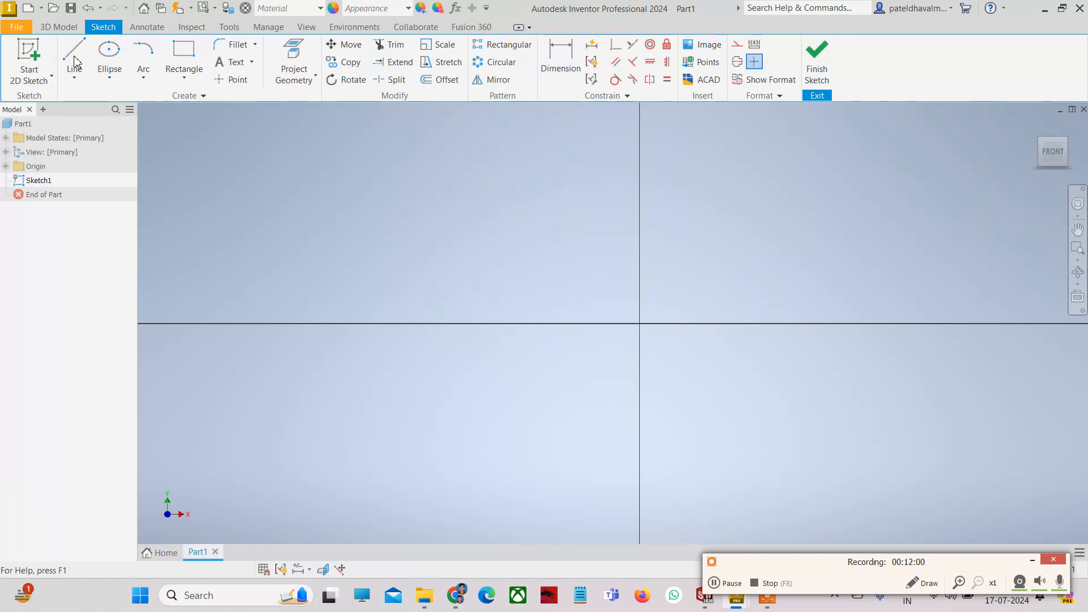
click(143, 77)
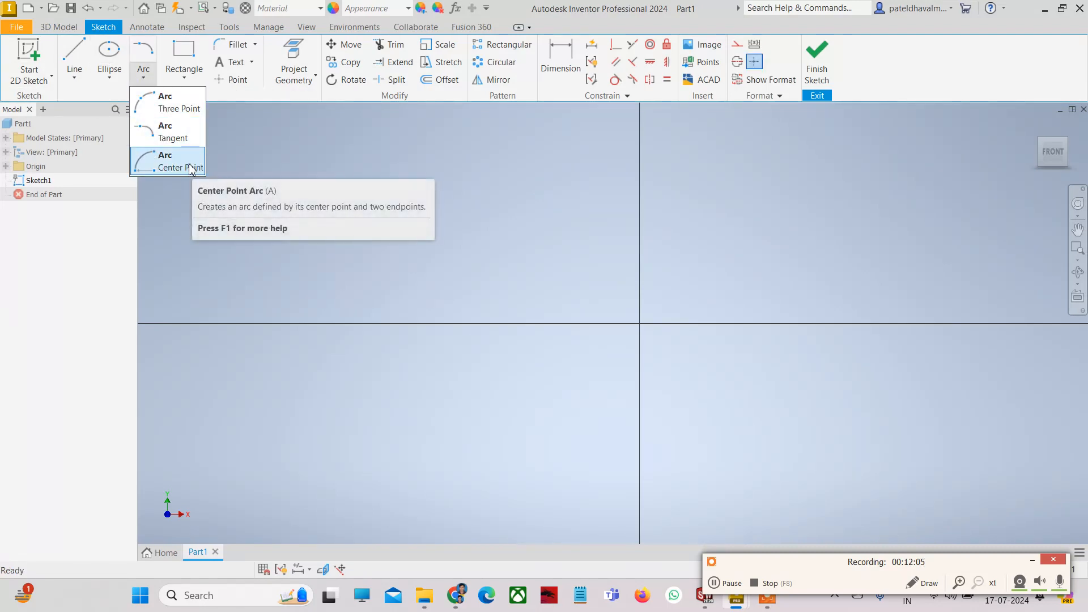
click(265, 175)
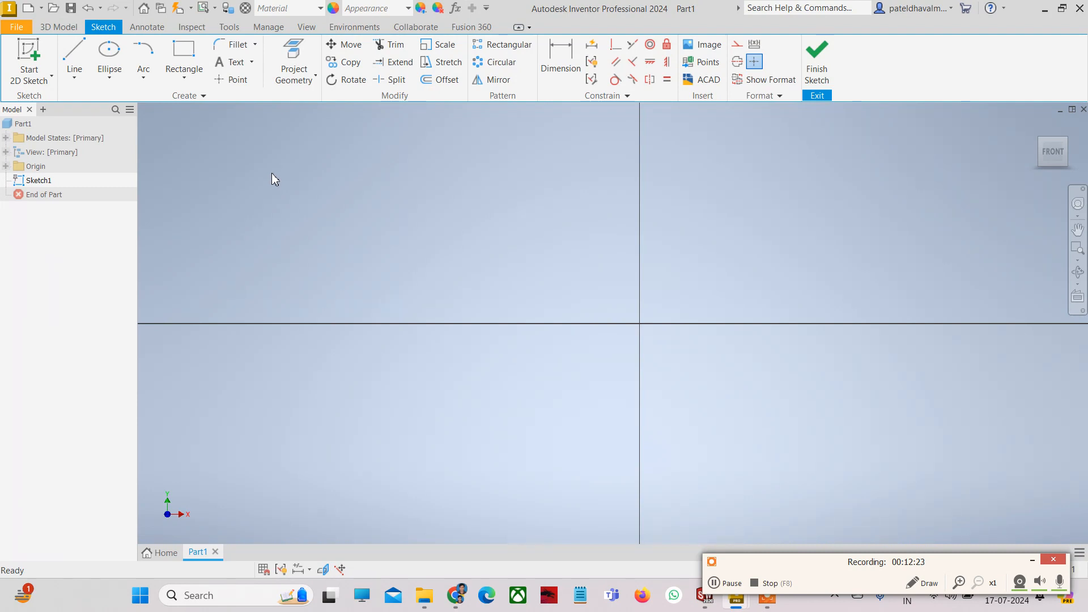
click(142, 80)
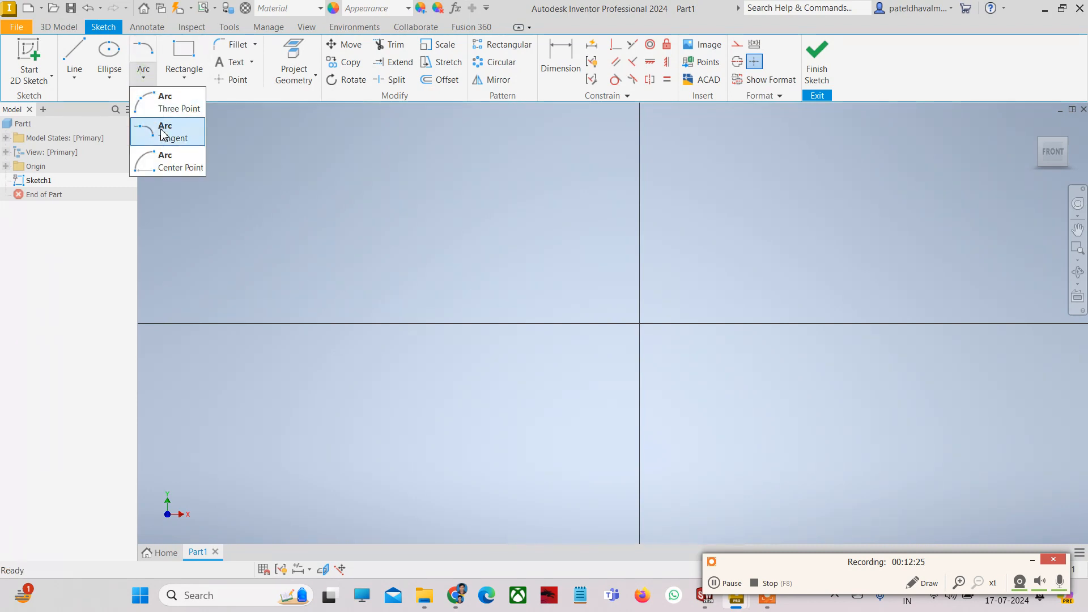
click(159, 160)
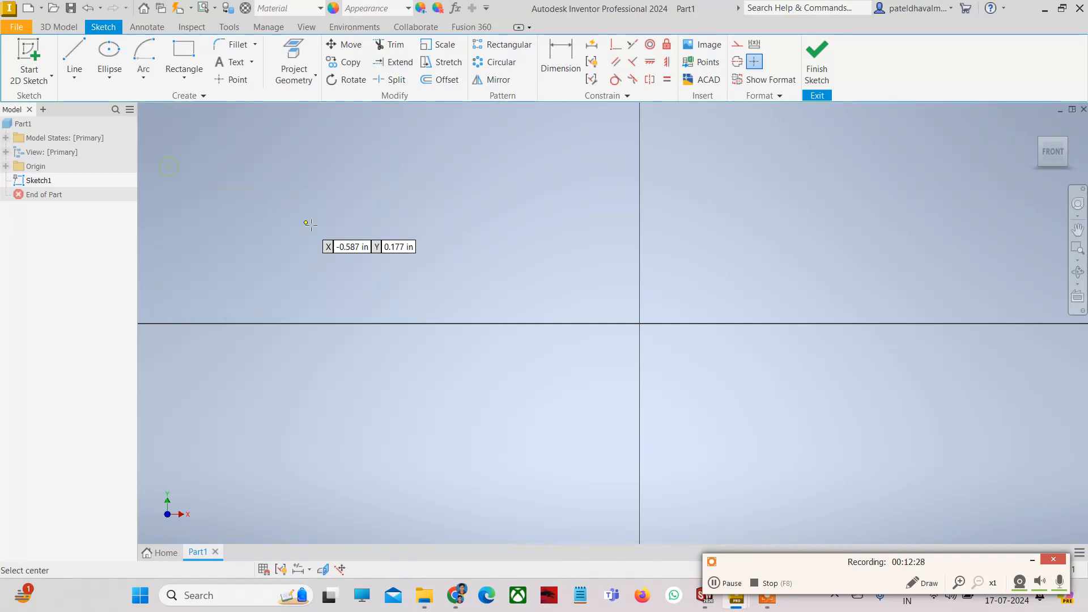
click(639, 323)
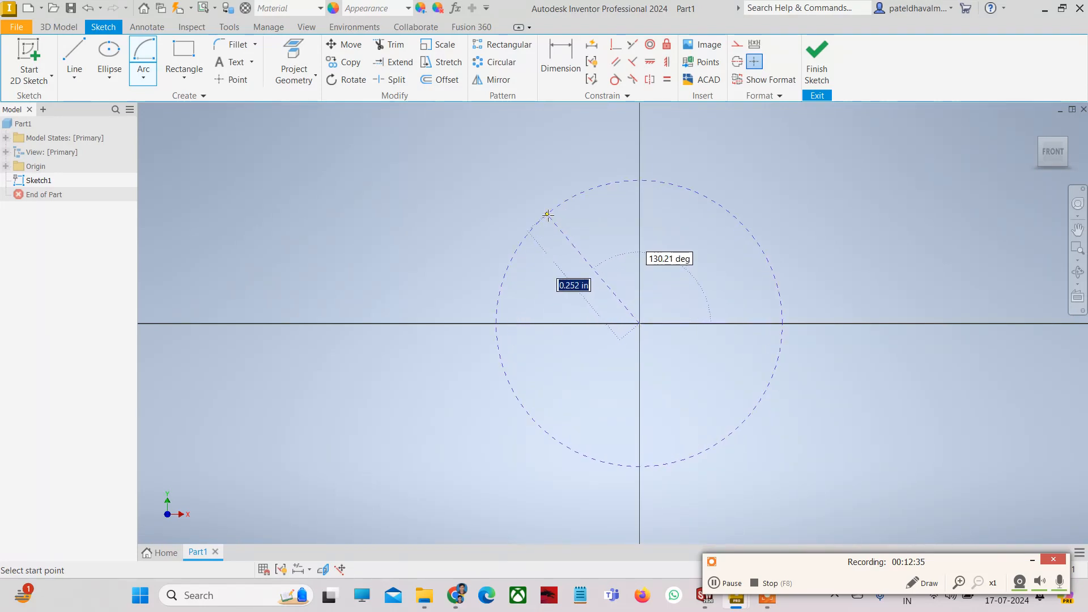
click(548, 214)
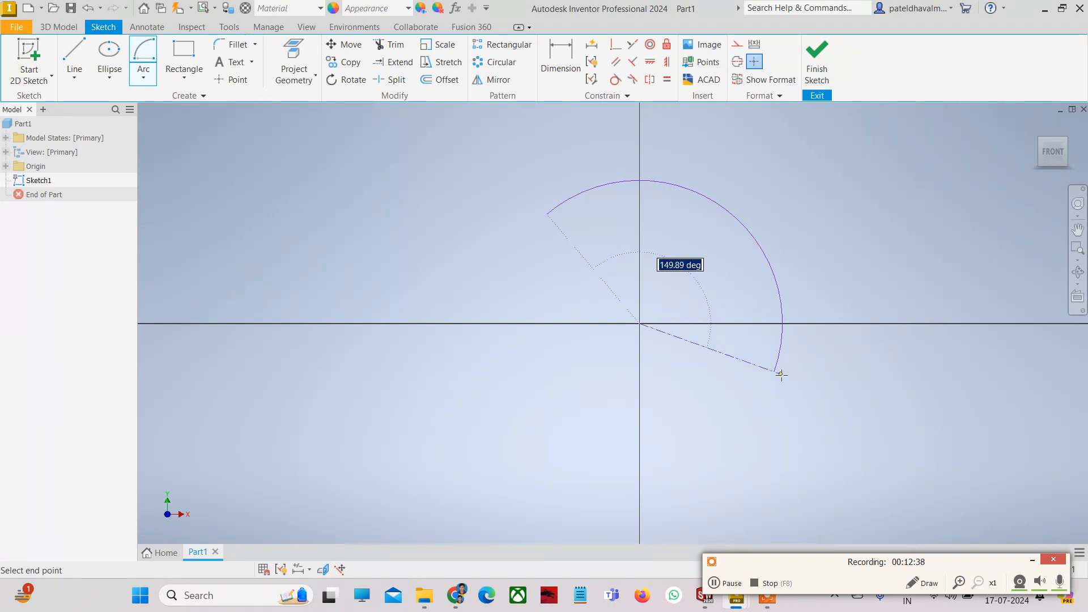
click(780, 373)
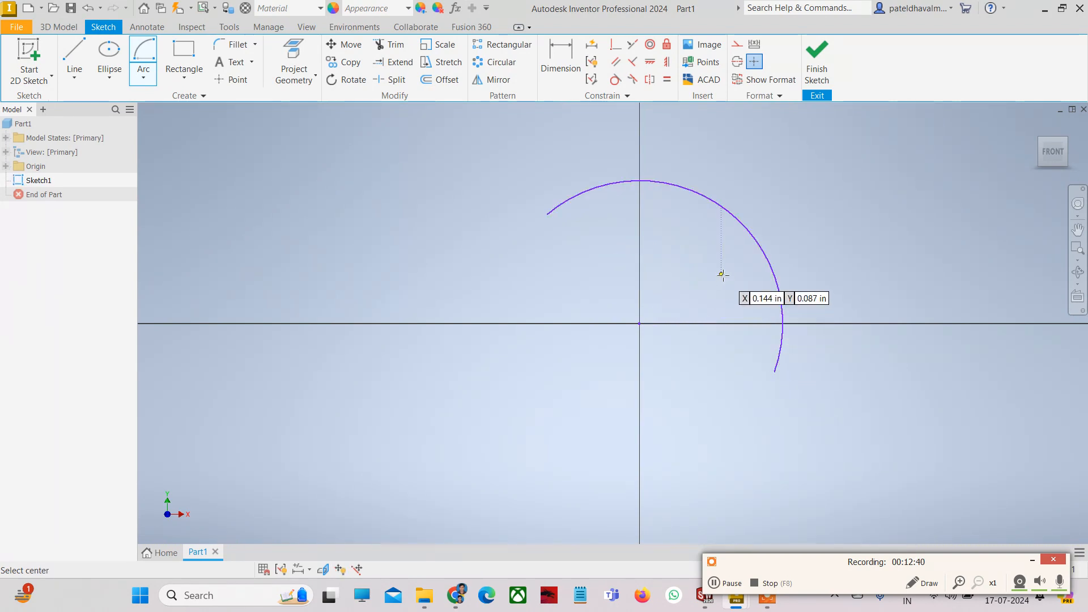
key(Escape)
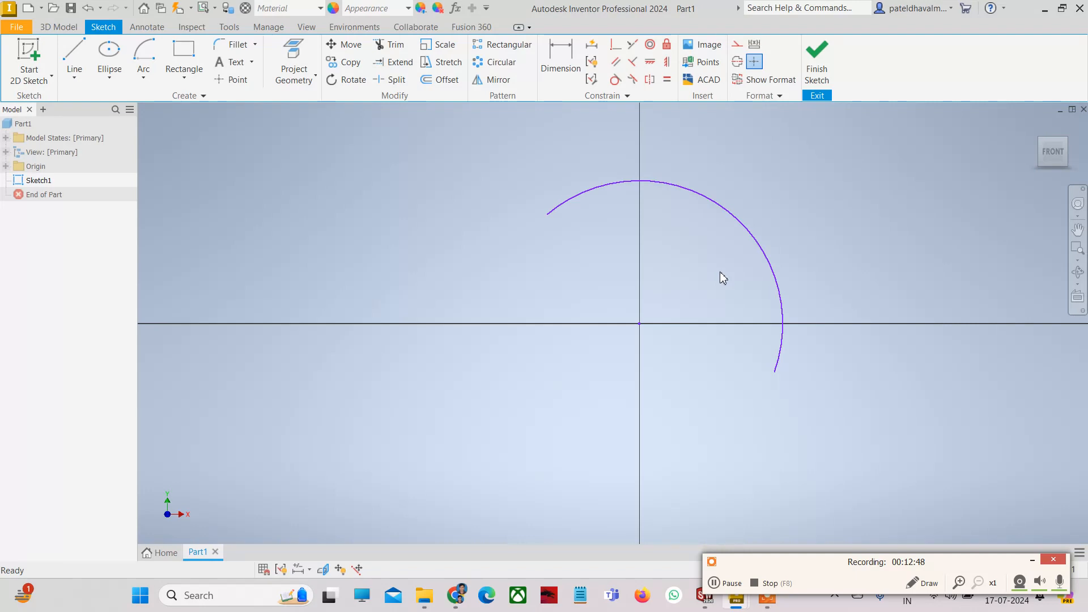
click(146, 79)
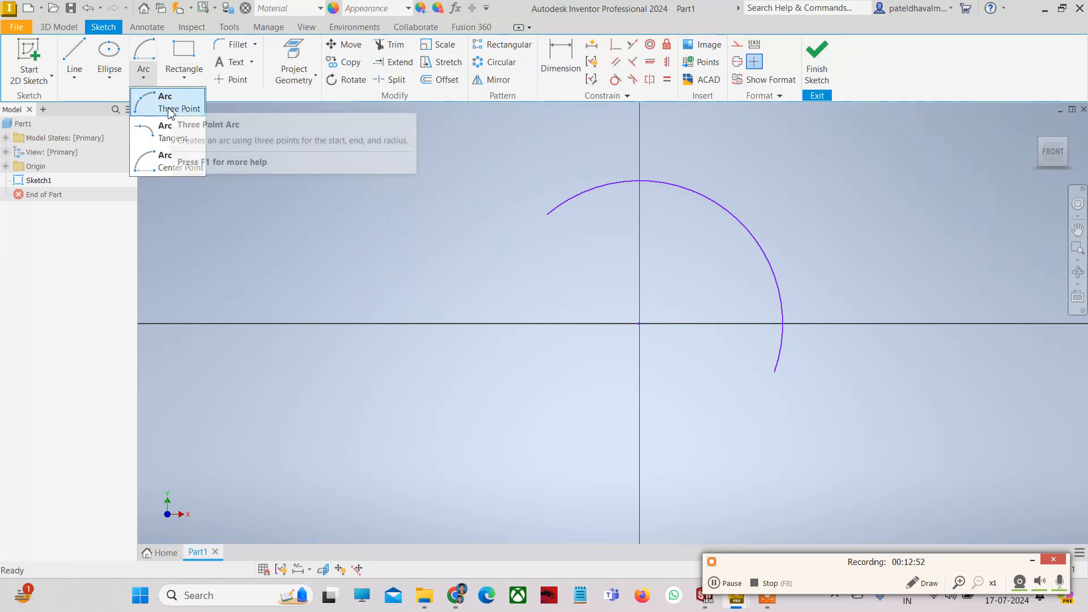
click(371, 179)
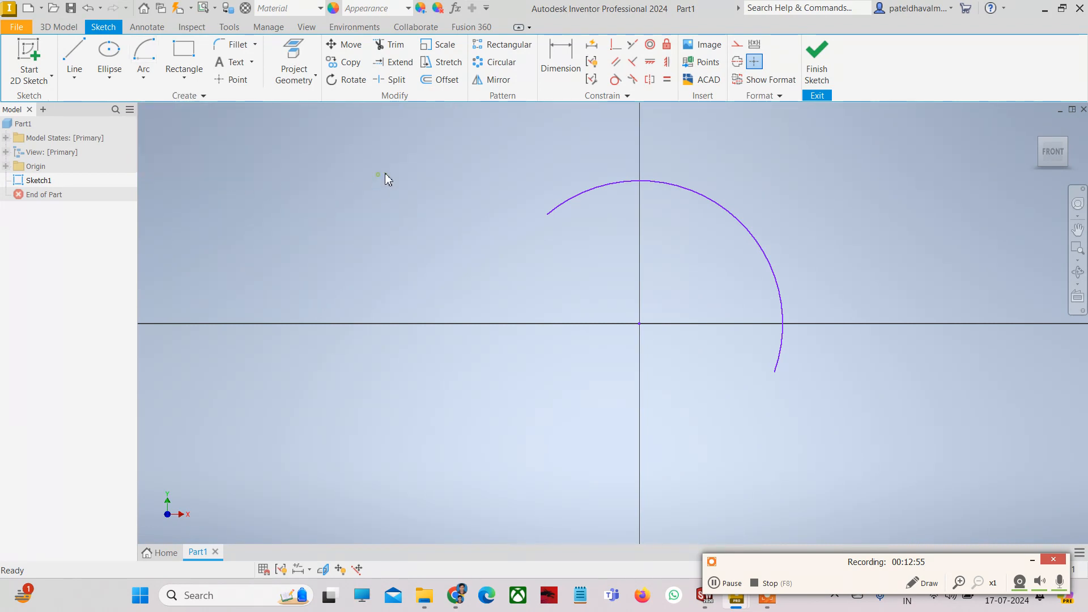
click(723, 211)
key(Delete)
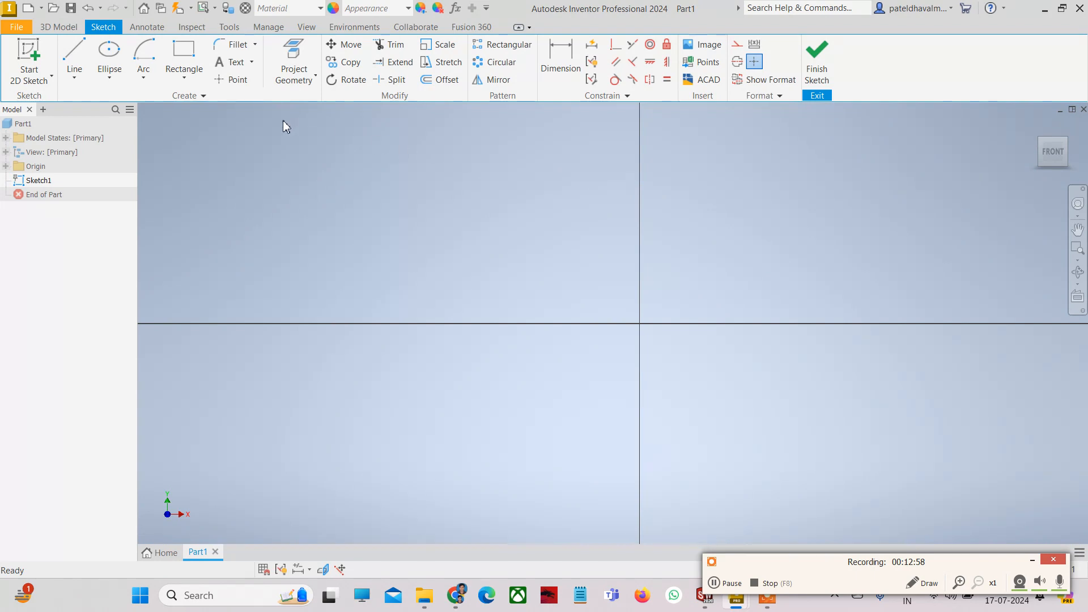
- Draw a two-point rectangle from the origin to an opposite corner up and to the right
click(185, 80)
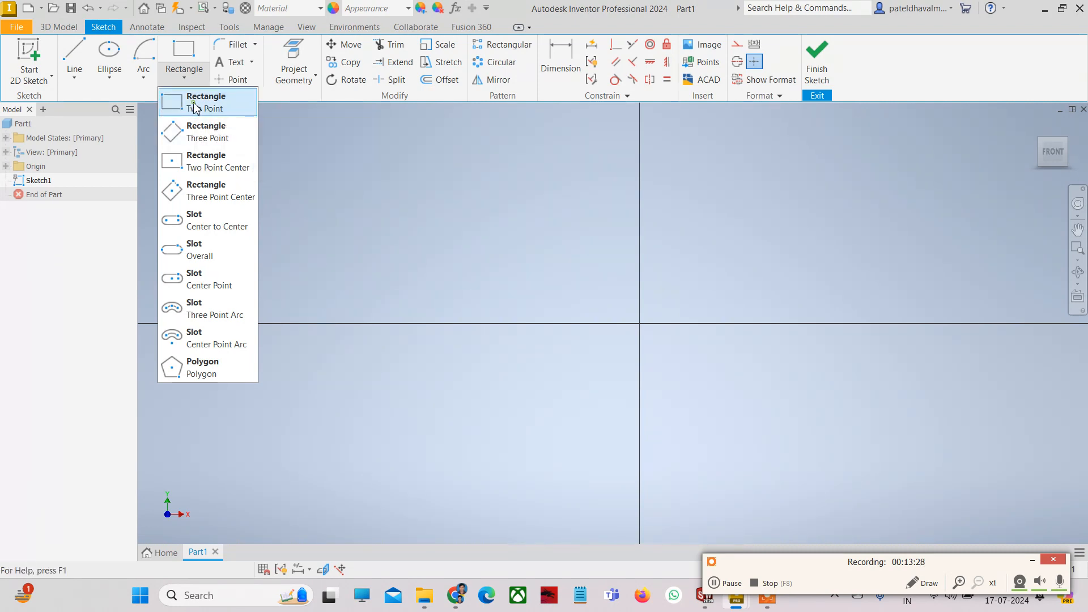
click(196, 107)
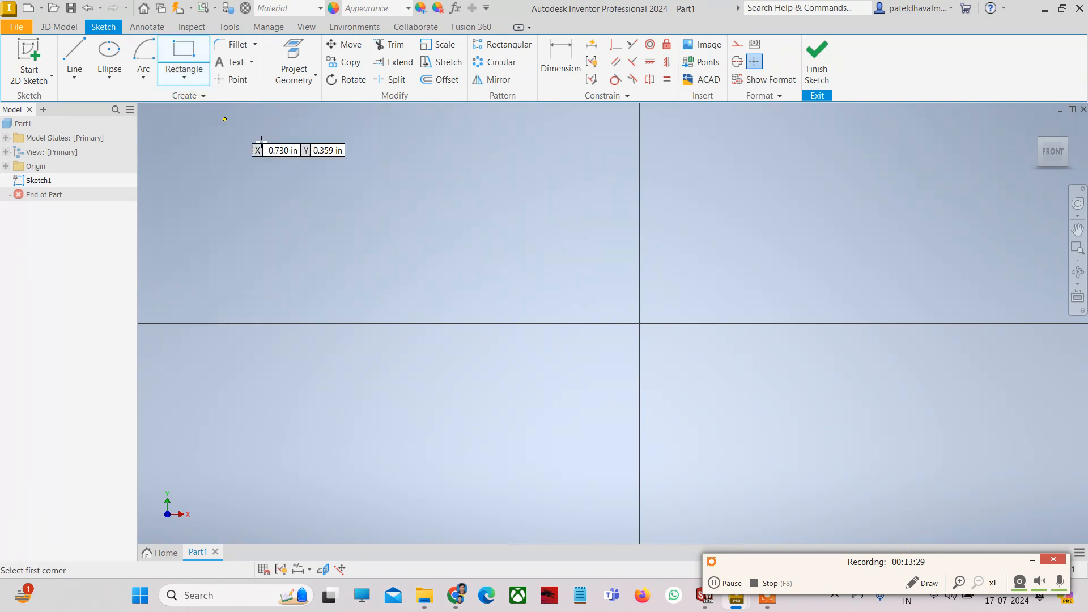
click(640, 323)
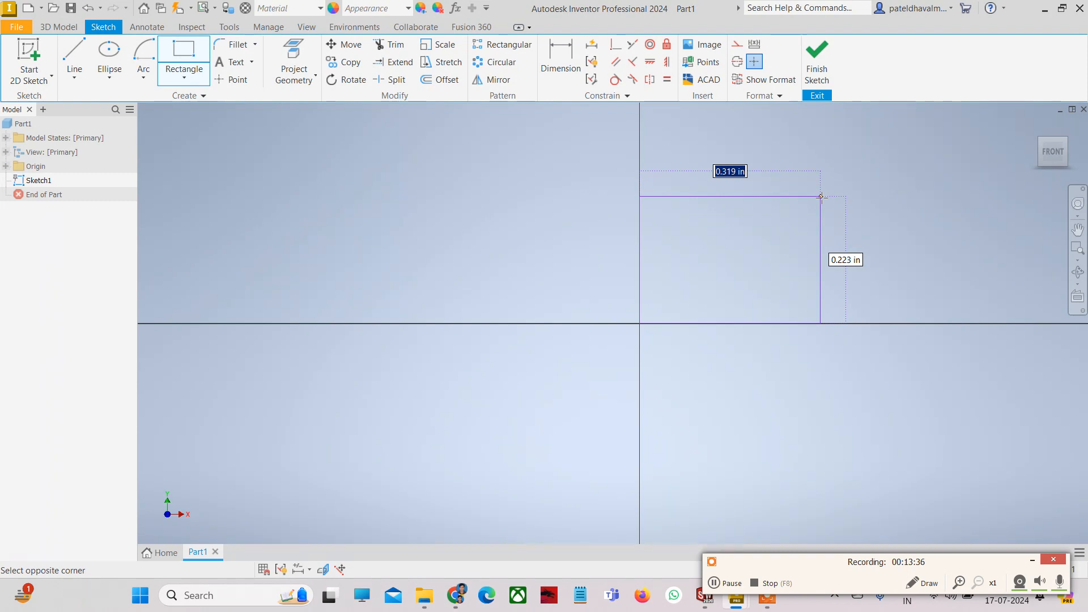
click(821, 197)
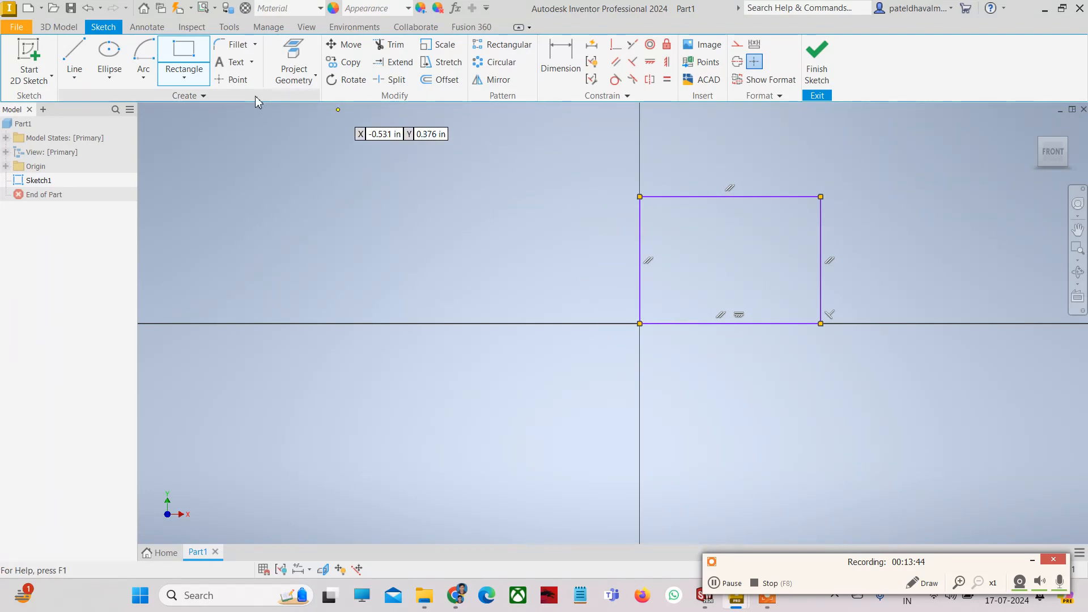
click(184, 76)
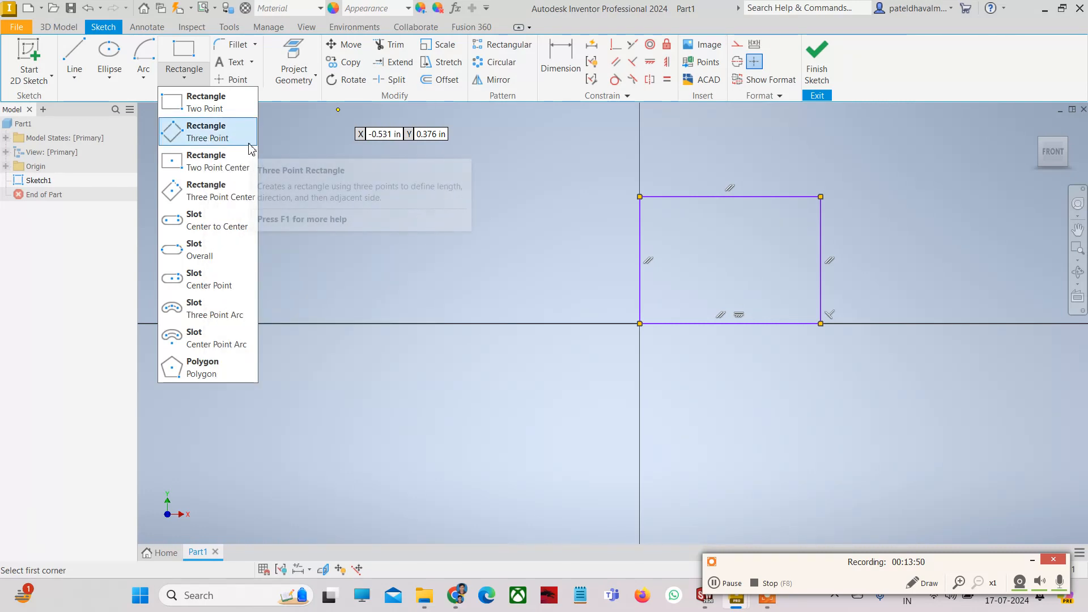
- Draw a tilted three-point rectangle starting on the horizontal axis left of the origin
click(223, 139)
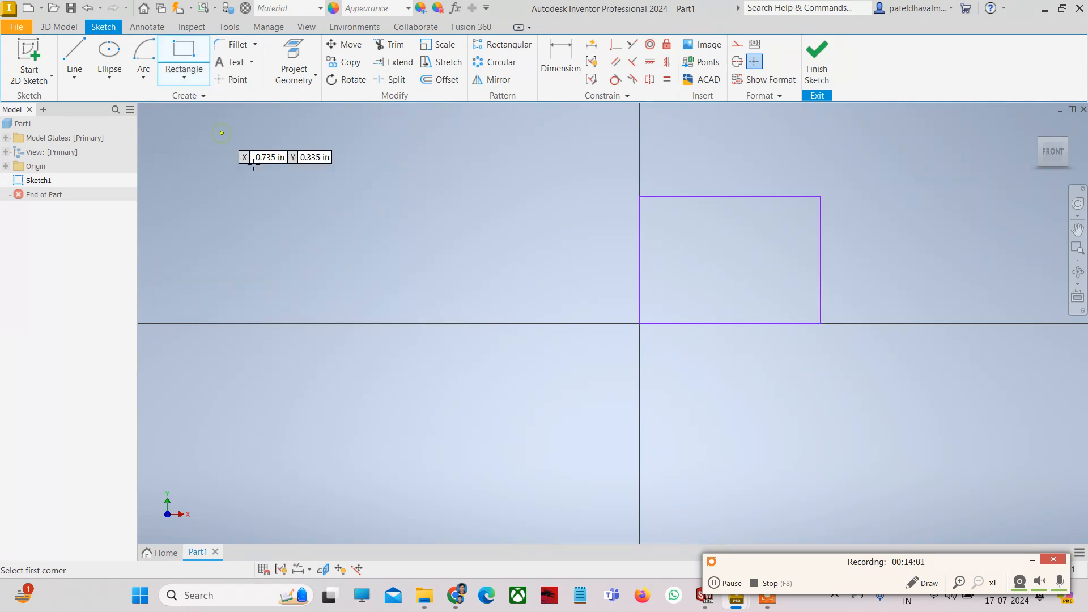
click(370, 323)
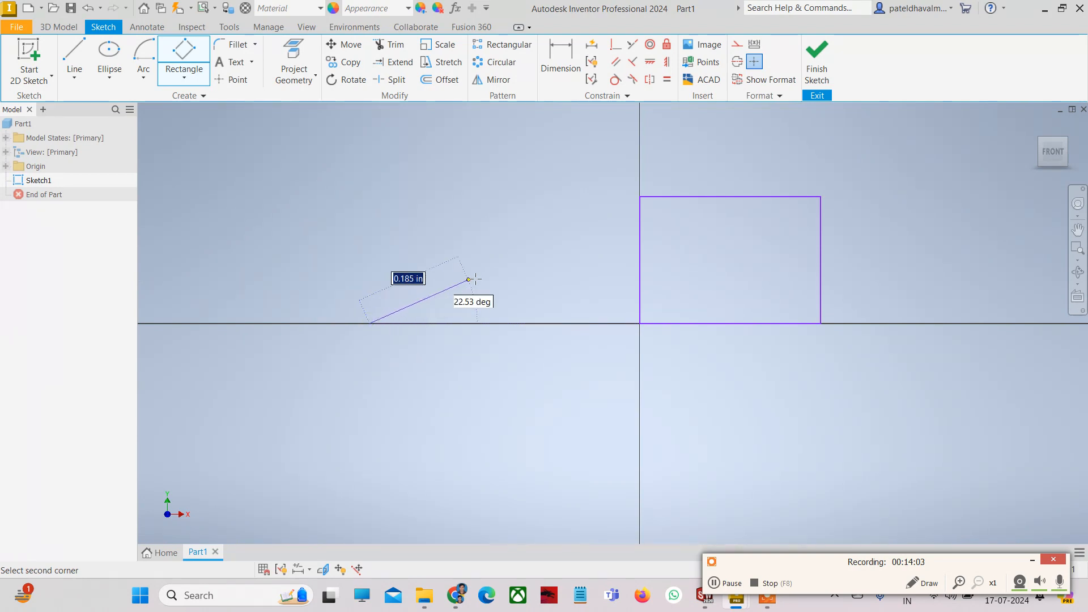
click(523, 217)
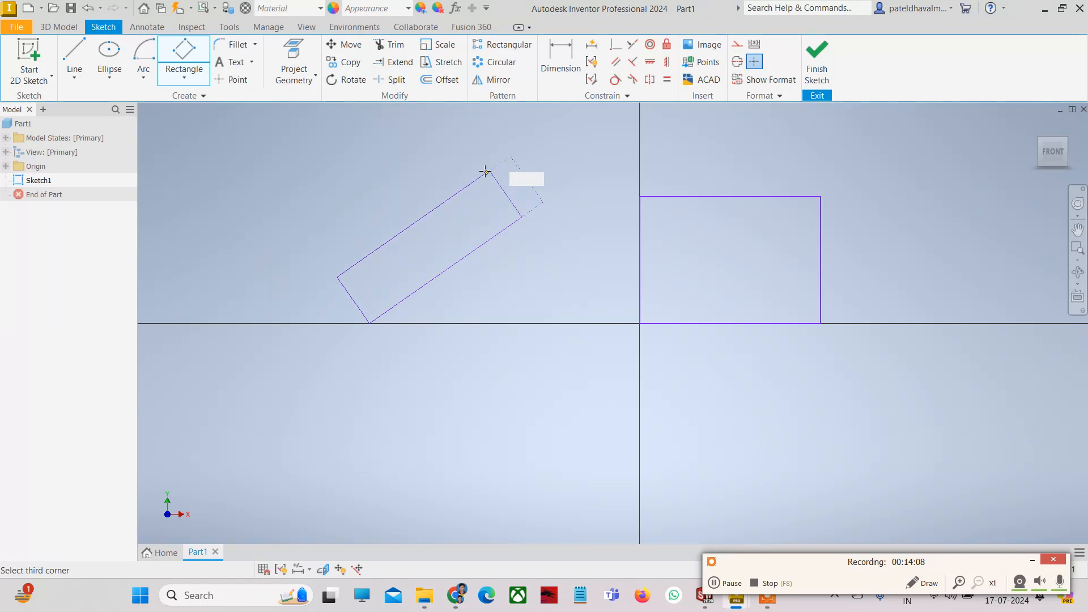
click(464, 135)
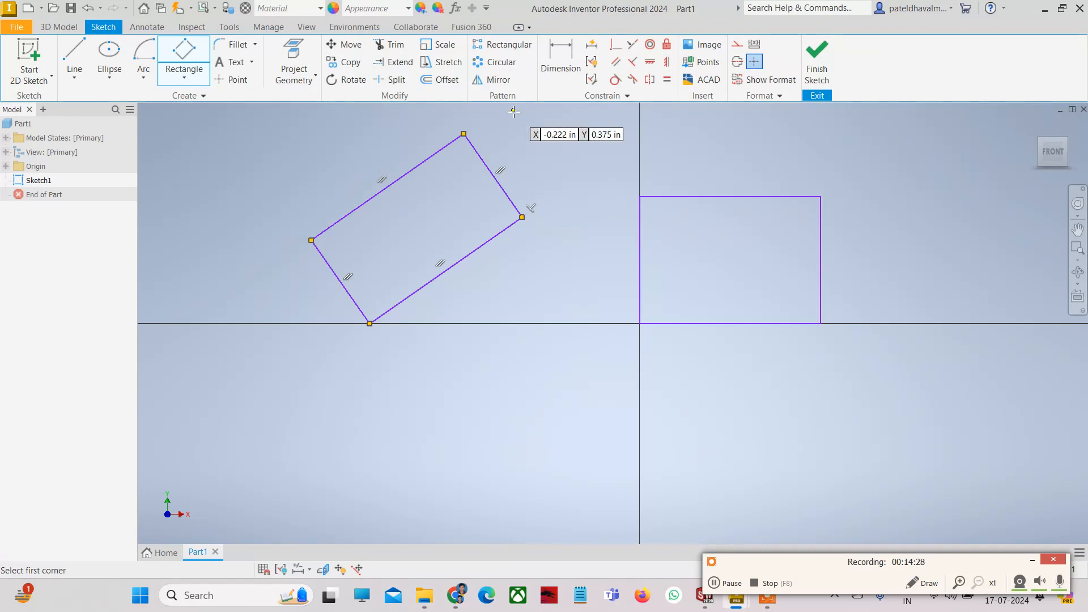
click(185, 79)
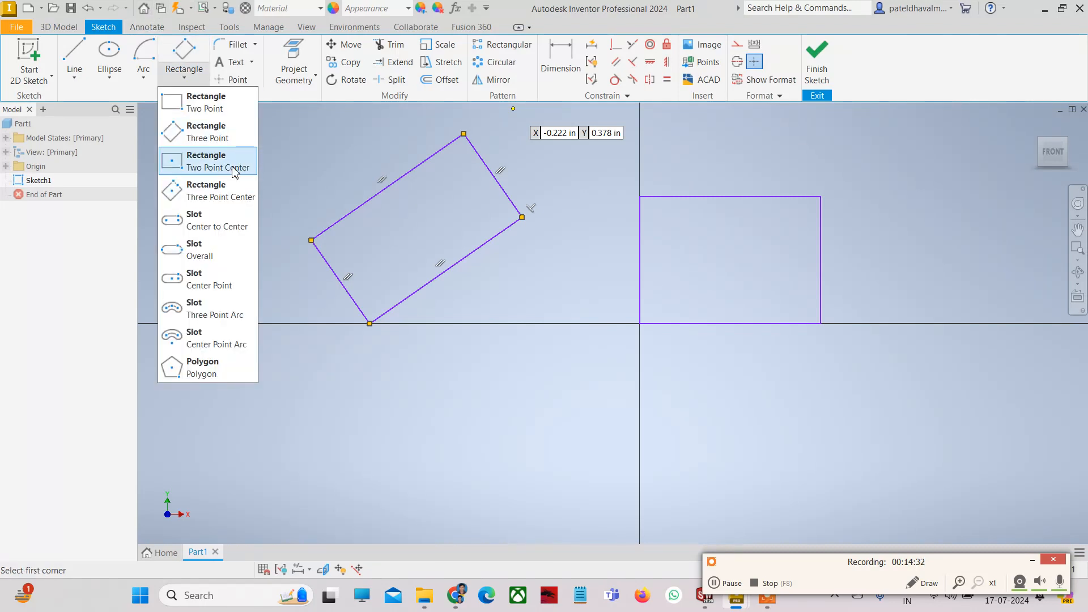
- Draw an upright two-point-centre rectangle below the X axis, left of the Y axis, with construction diagonals
click(639, 328)
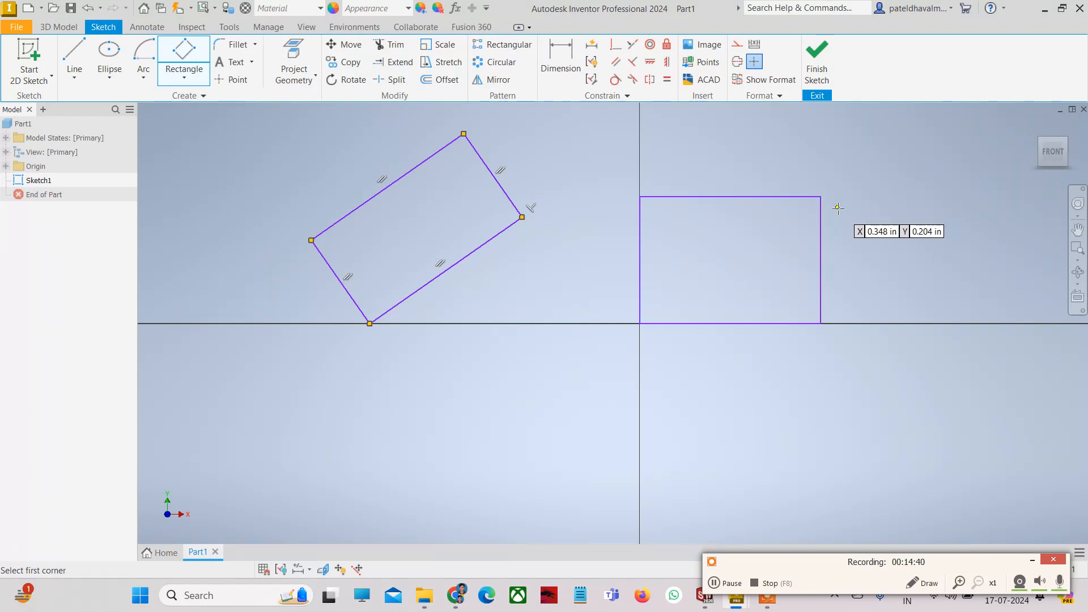
click(196, 84)
click(222, 164)
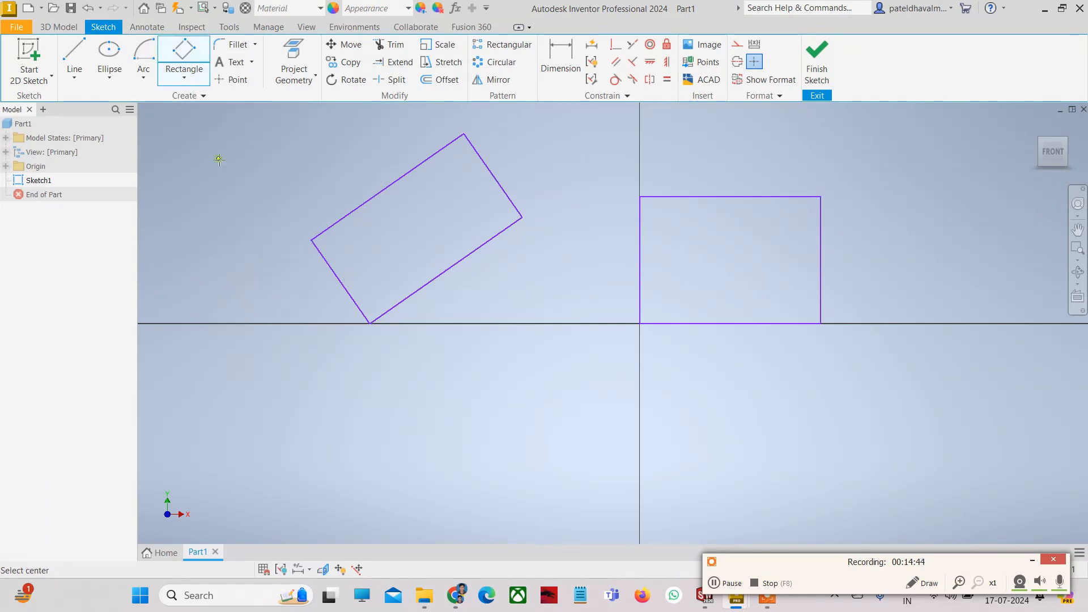
click(518, 431)
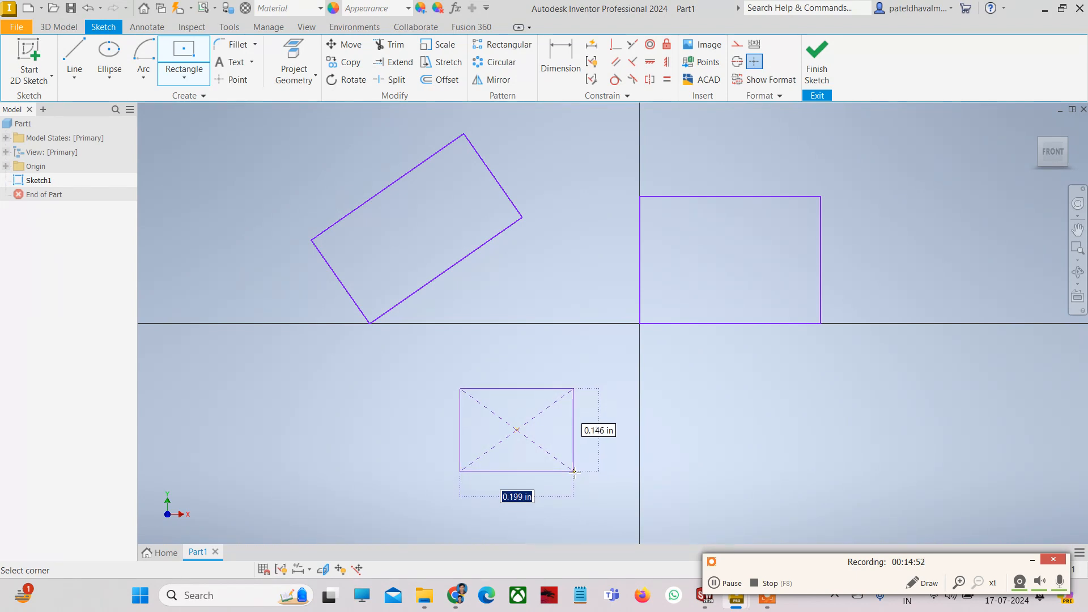
click(587, 472)
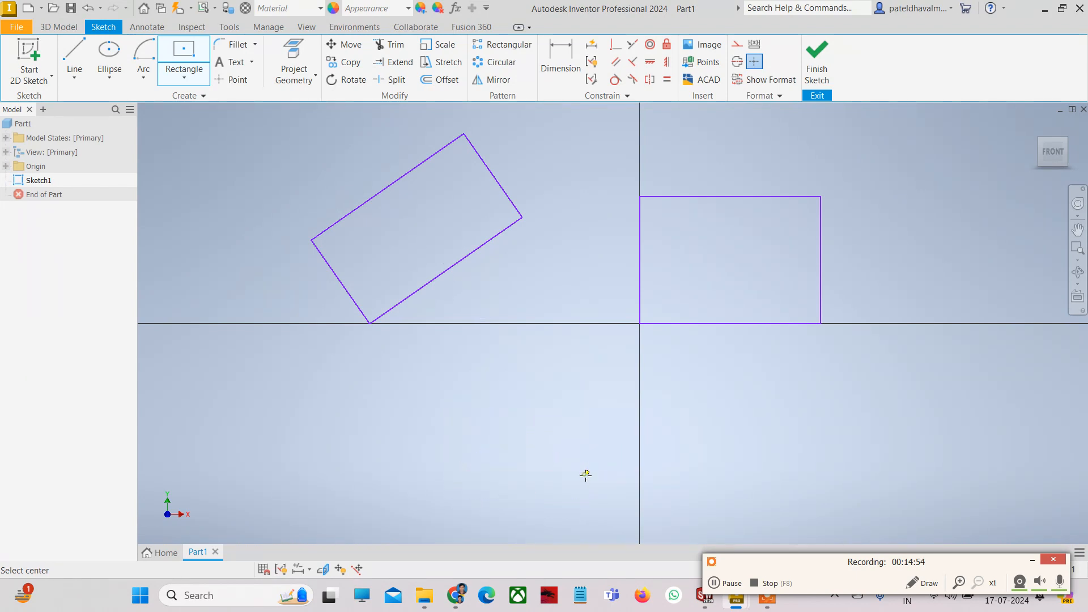
key(Escape)
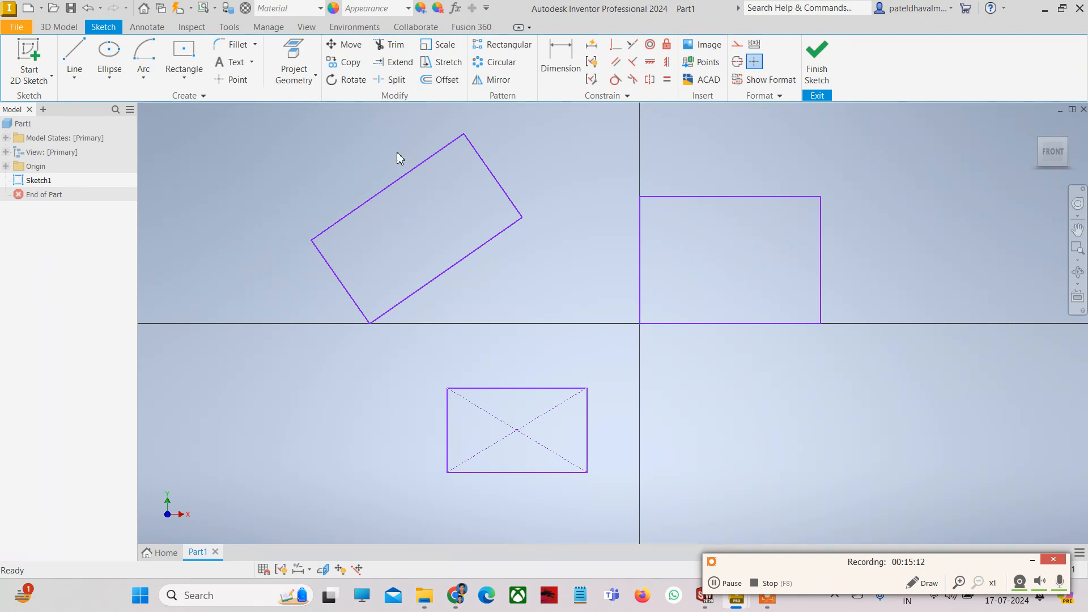
click(183, 78)
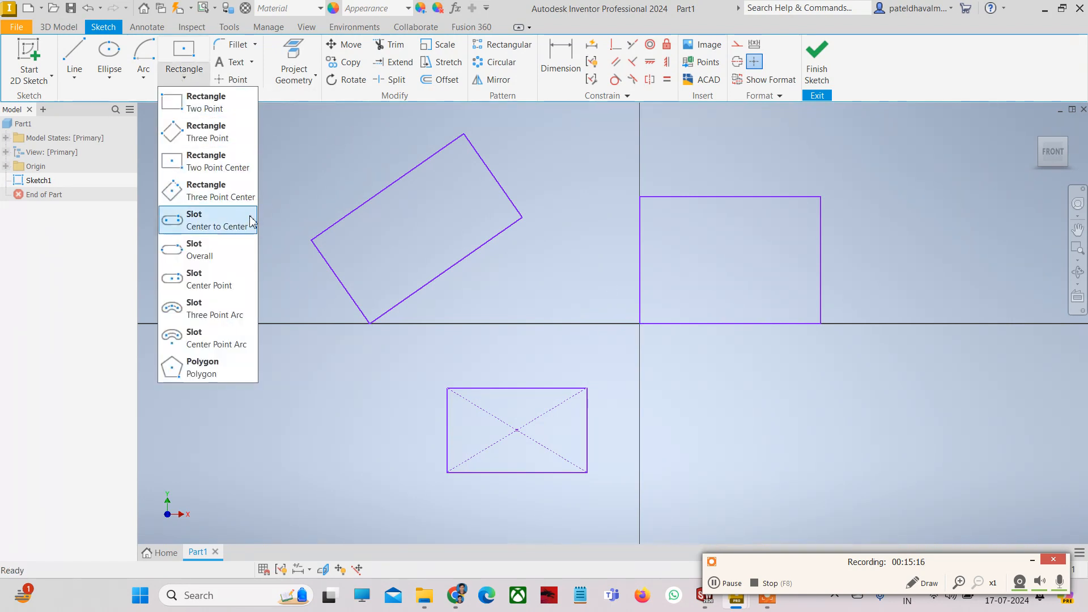
- Draw a tilted three-point-centre rectangle with construction diagonals, below and right of the origin
click(225, 197)
scroll(553, 300, up, 4)
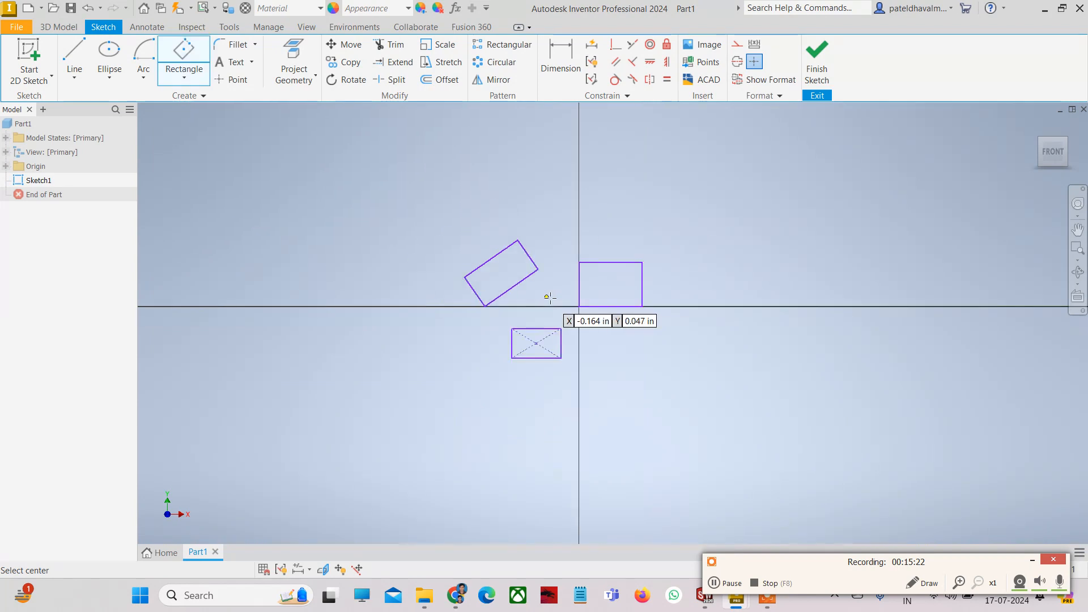
scroll(691, 367, down, 2)
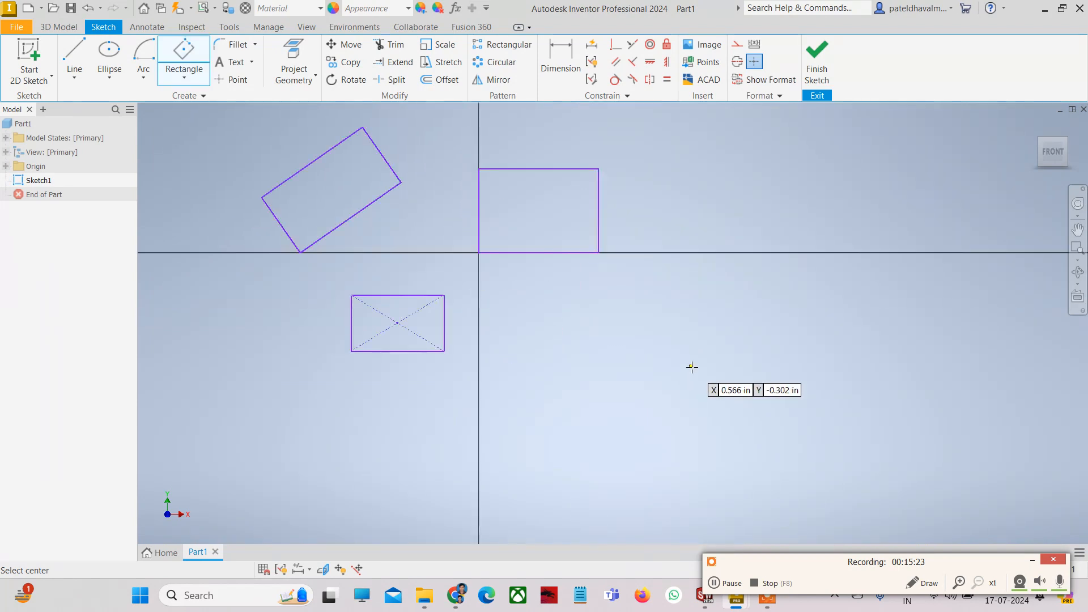
click(629, 393)
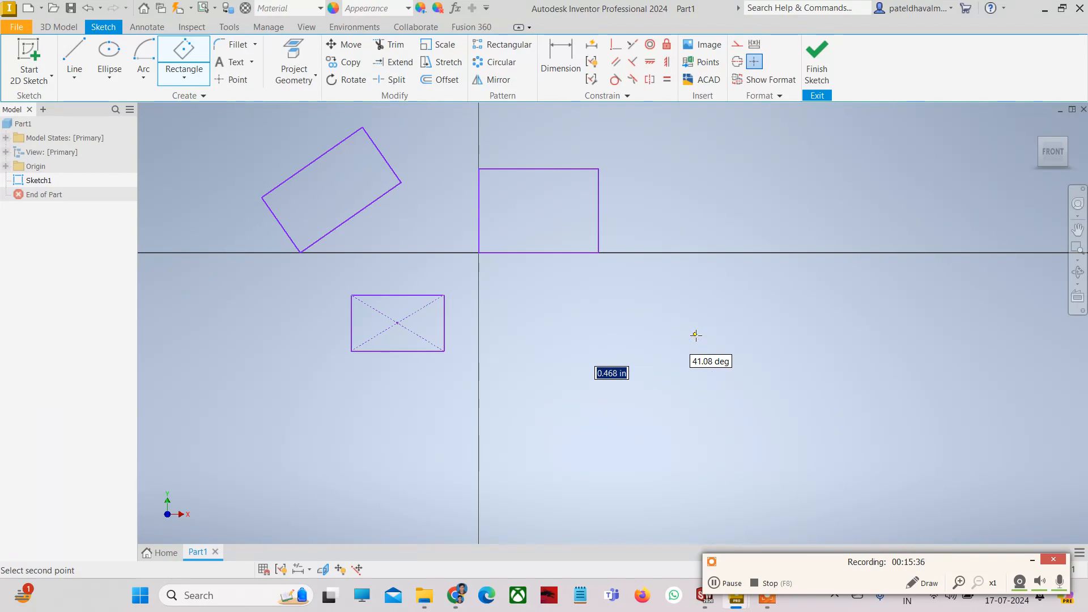
click(695, 335)
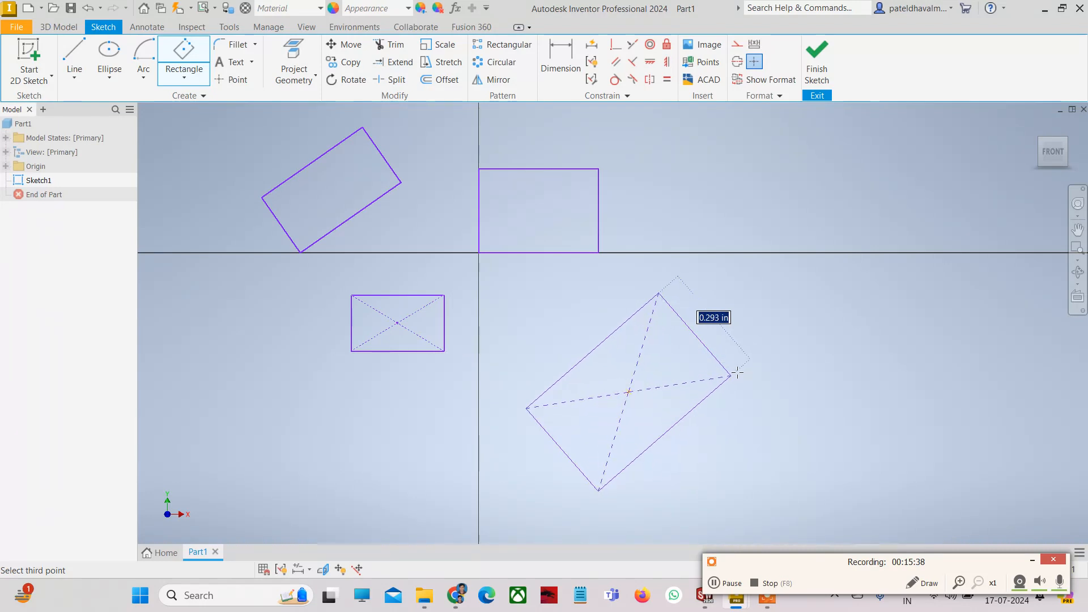
click(729, 359)
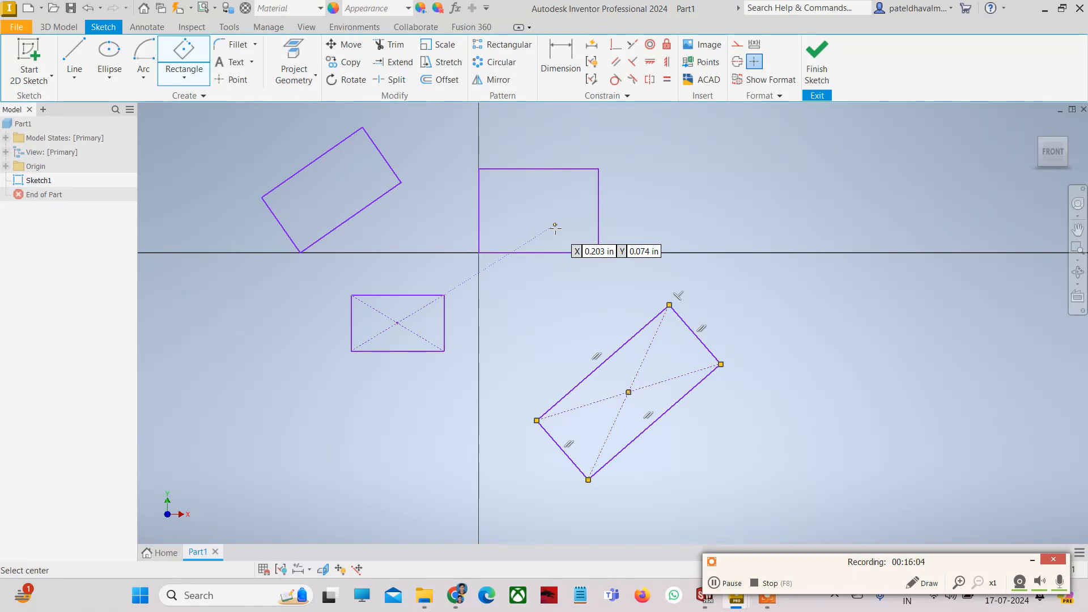
key(Escape)
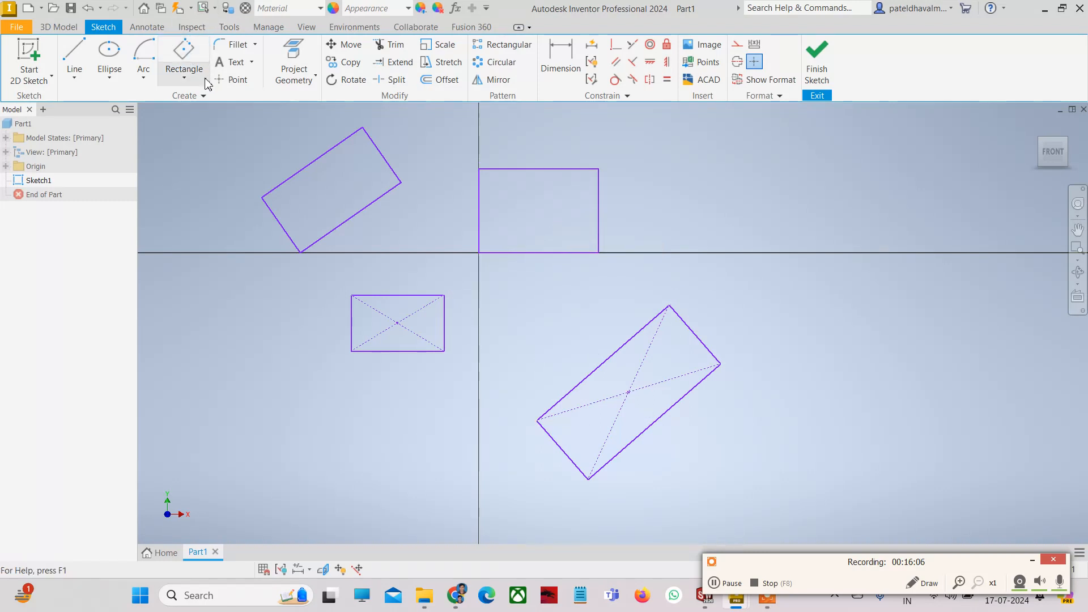
click(184, 78)
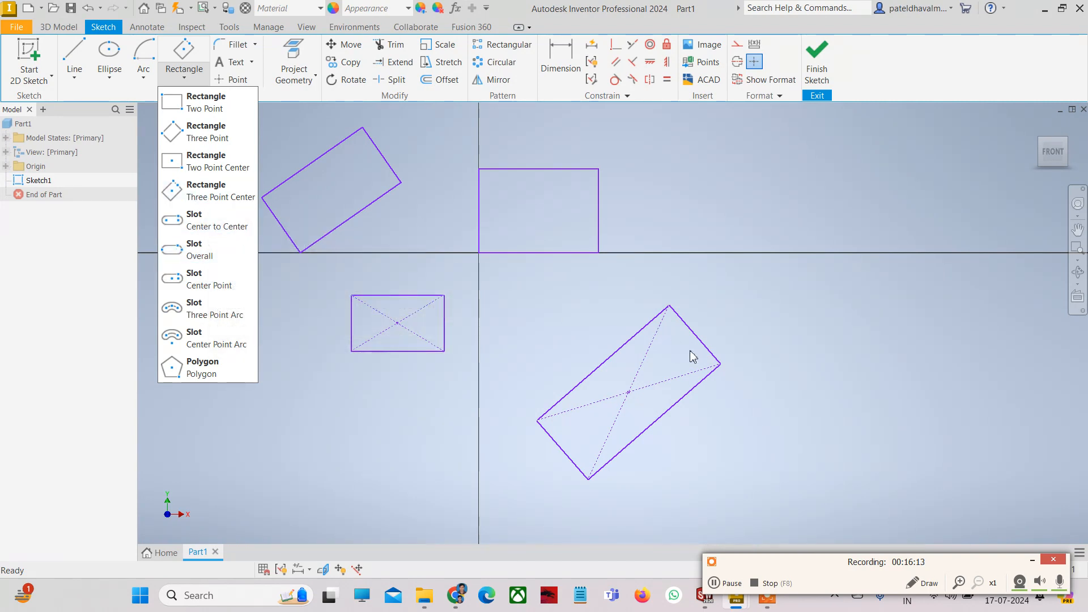
- Window-select all four rectangles and delete them
click(750, 381)
mouse_move(733, 415)
mouse_down()
mouse_move(501, 301)
mouse_move(331, 160)
mouse_move(308, 154)
mouse_up()
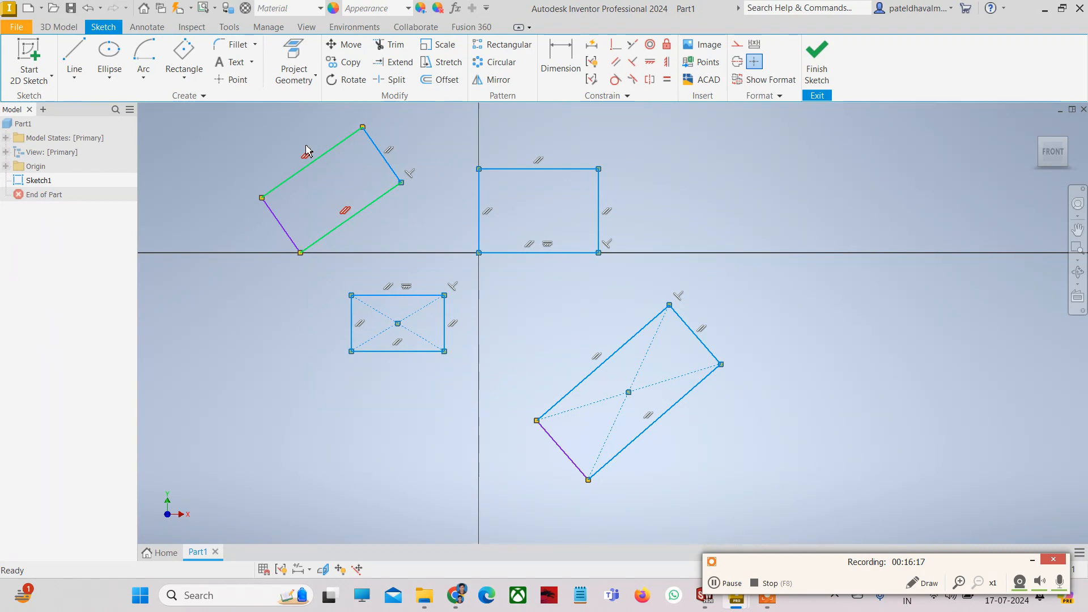
key(Delete)
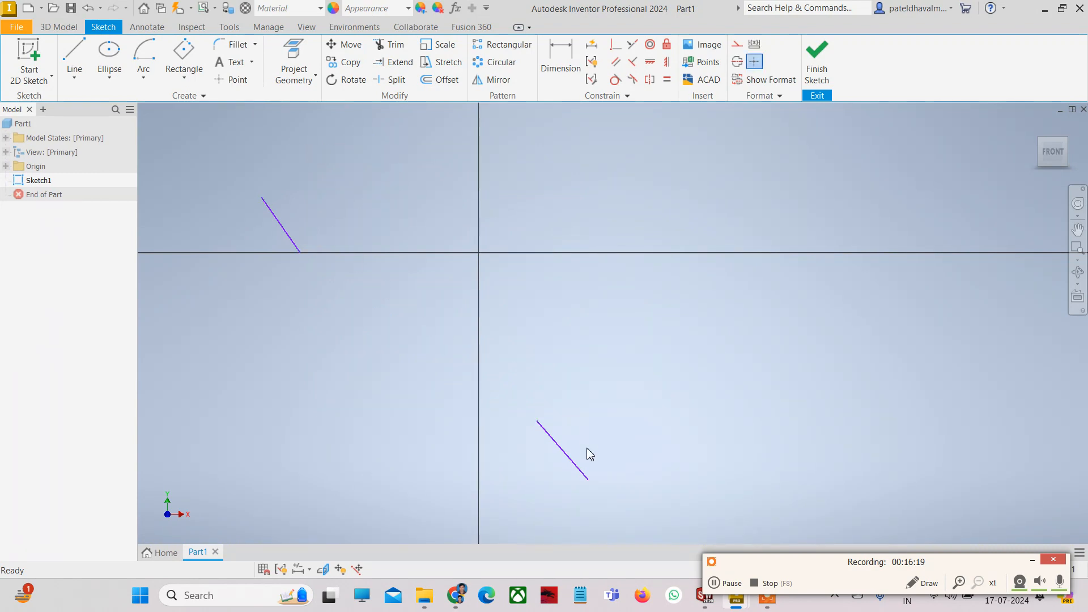
- Delete the two leftover sketch lines, leaving only the axes
mouse_move(587, 449)
mouse_down()
mouse_move(287, 251)
mouse_move(260, 210)
mouse_up()
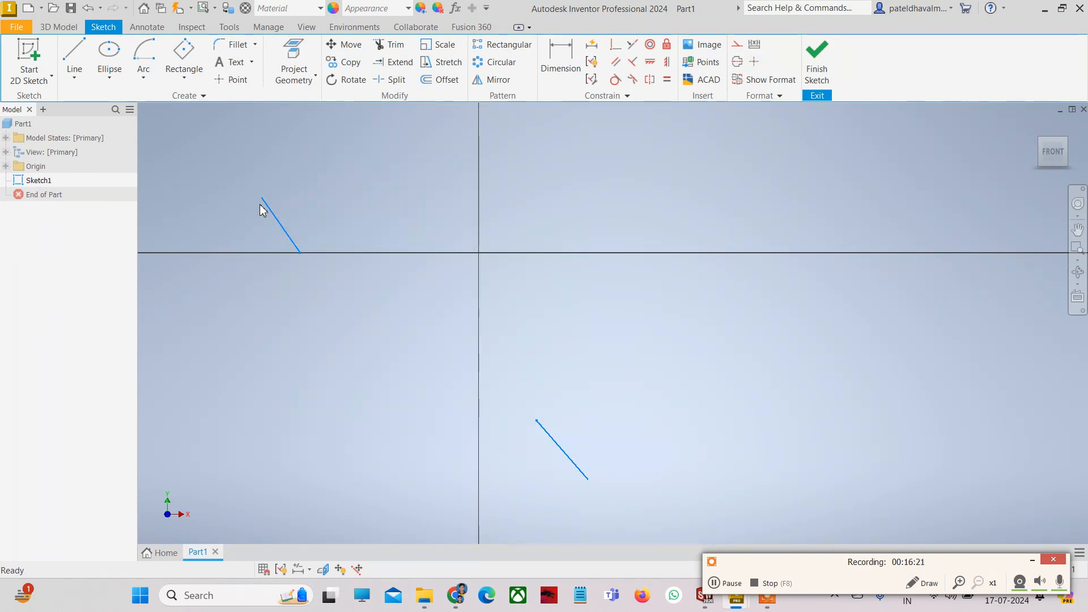
key(Delete)
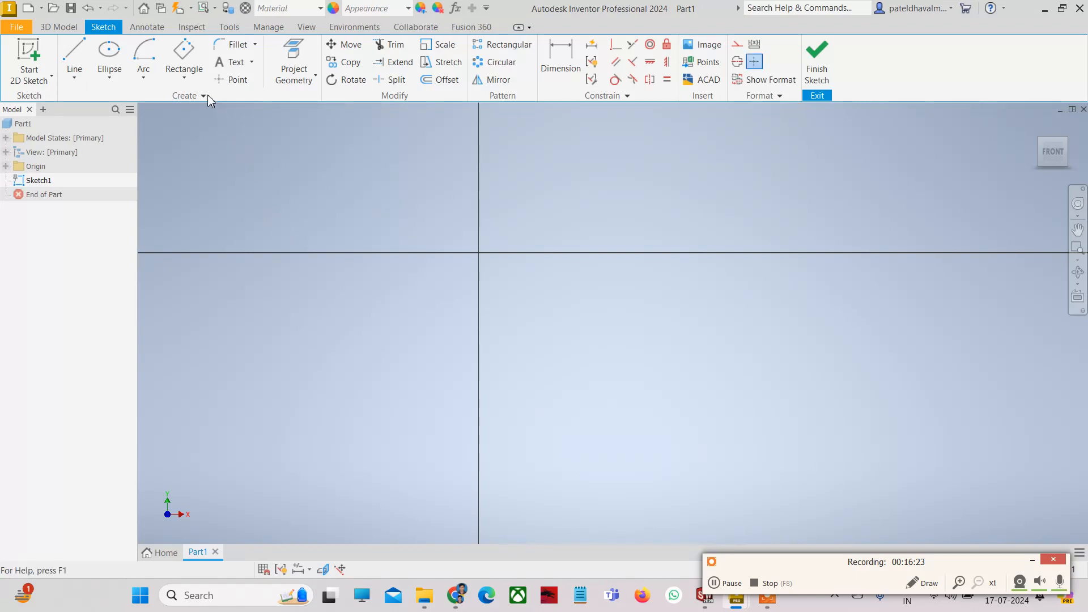
click(184, 74)
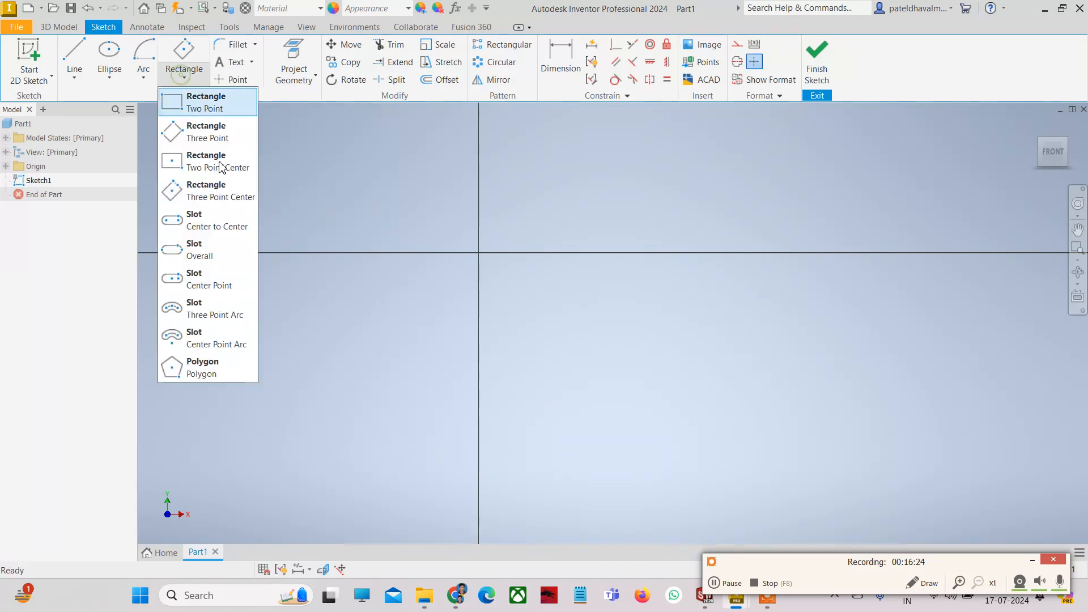
- Draw a centre-to-centre slot starting at the origin and extending right along the horizontal axis
click(208, 233)
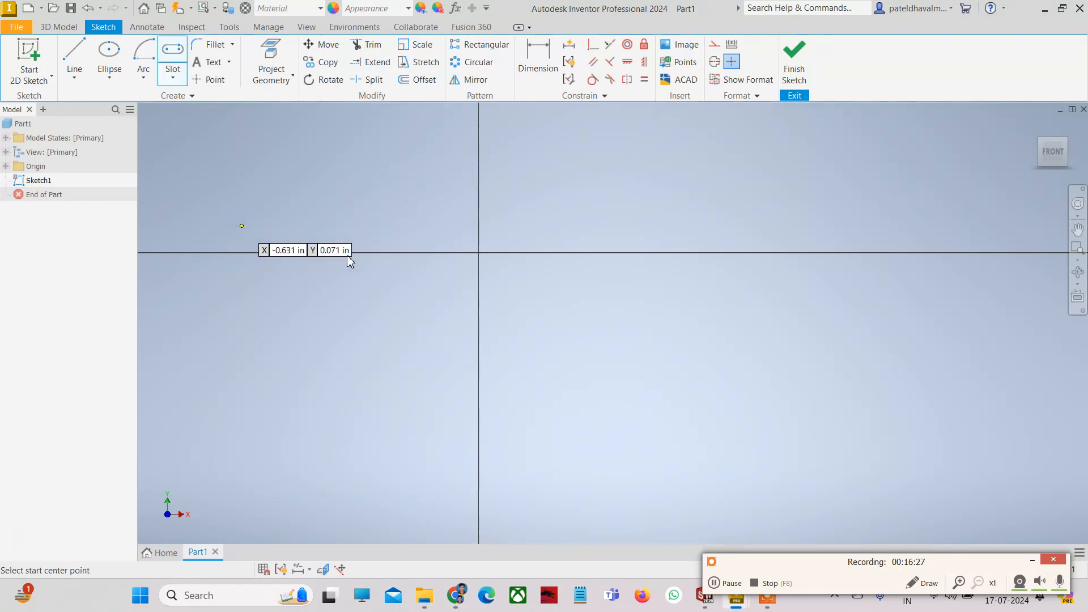
click(478, 252)
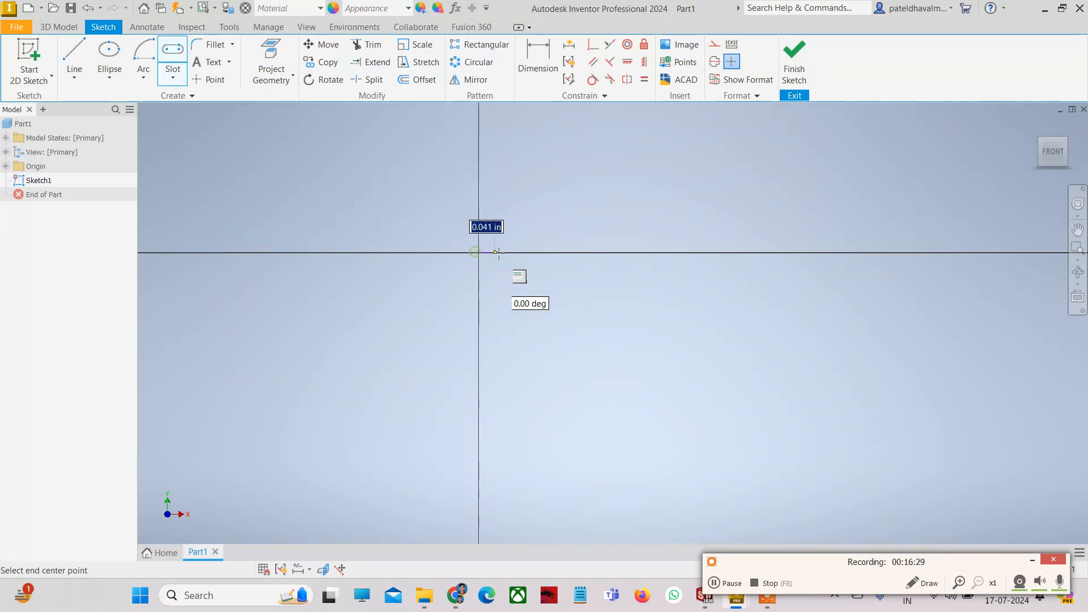
click(626, 252)
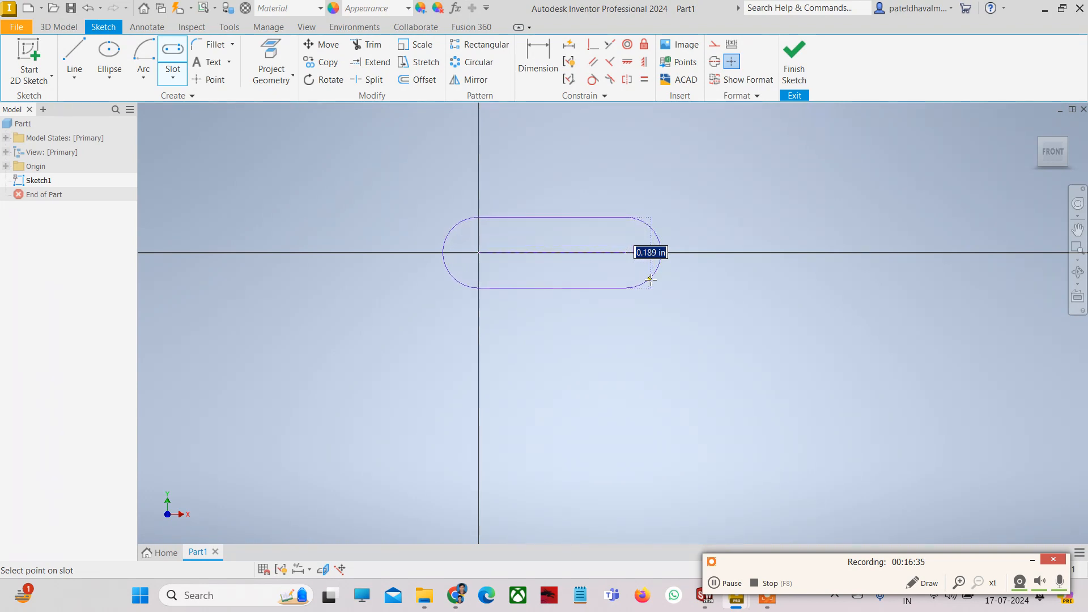
click(643, 270)
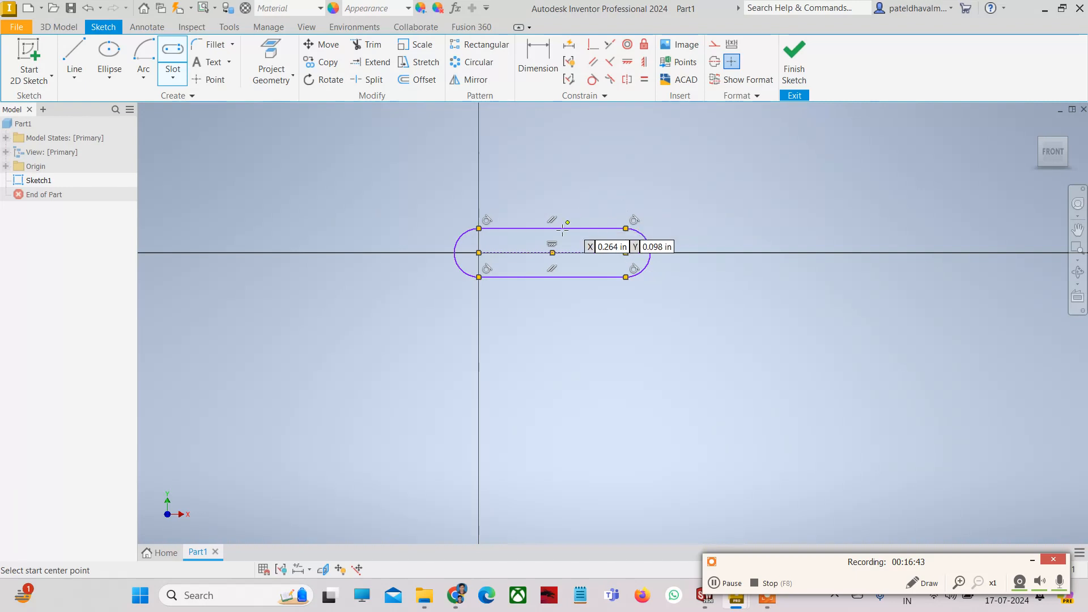
- Dimension the slot with a .130 width and a .392 distance between arc centres
click(536, 63)
click(571, 230)
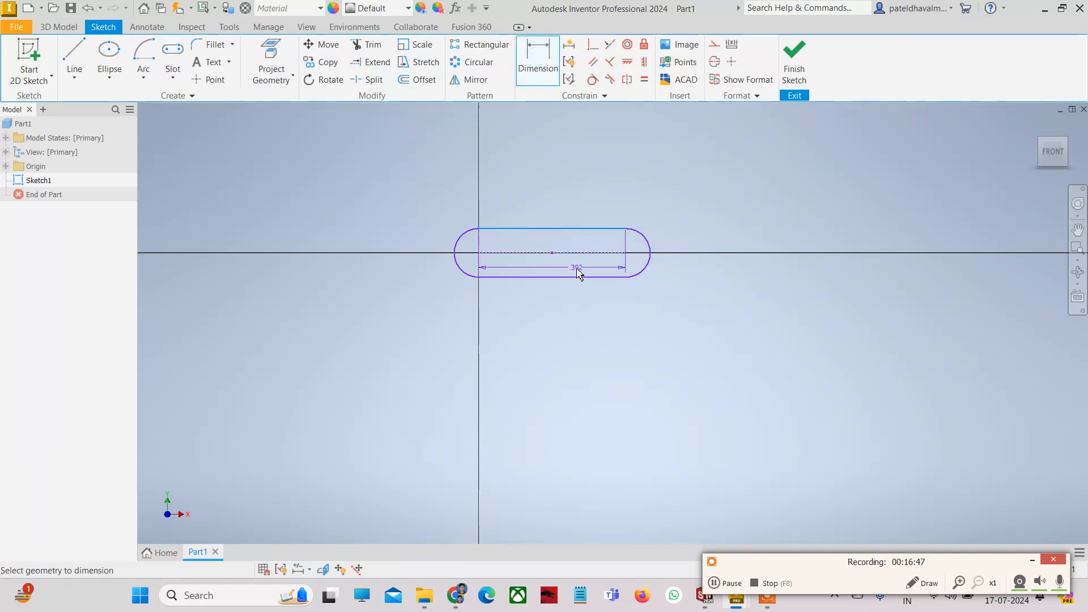
click(579, 277)
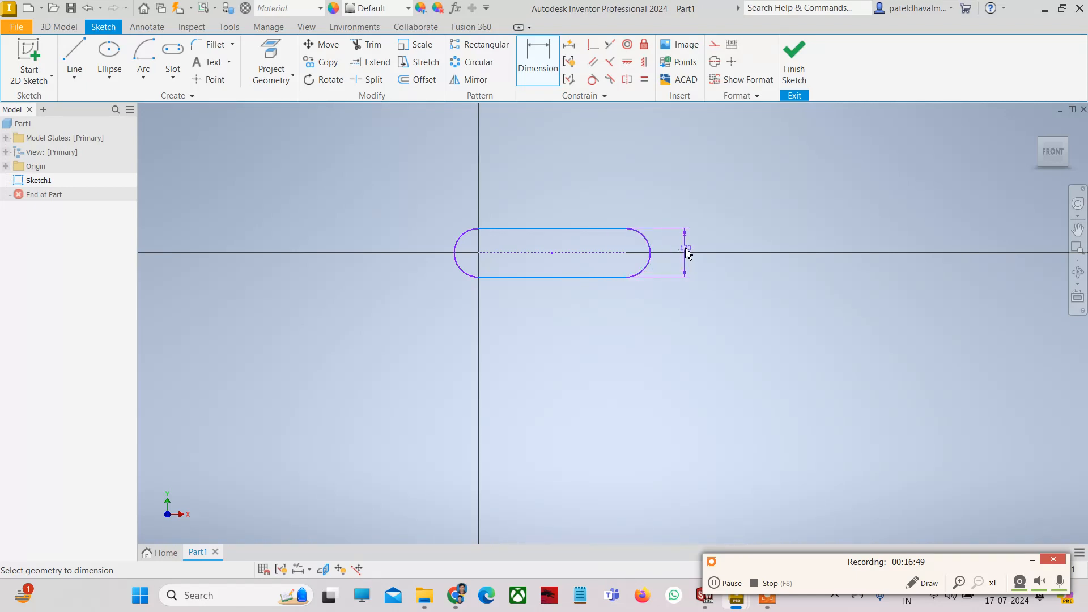
click(687, 255)
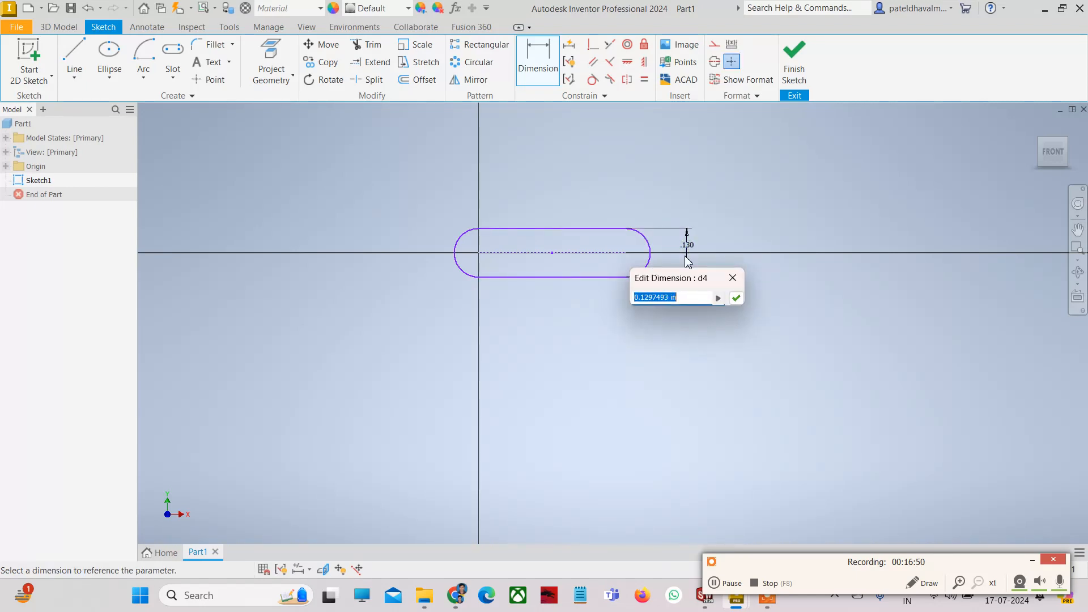
click(736, 298)
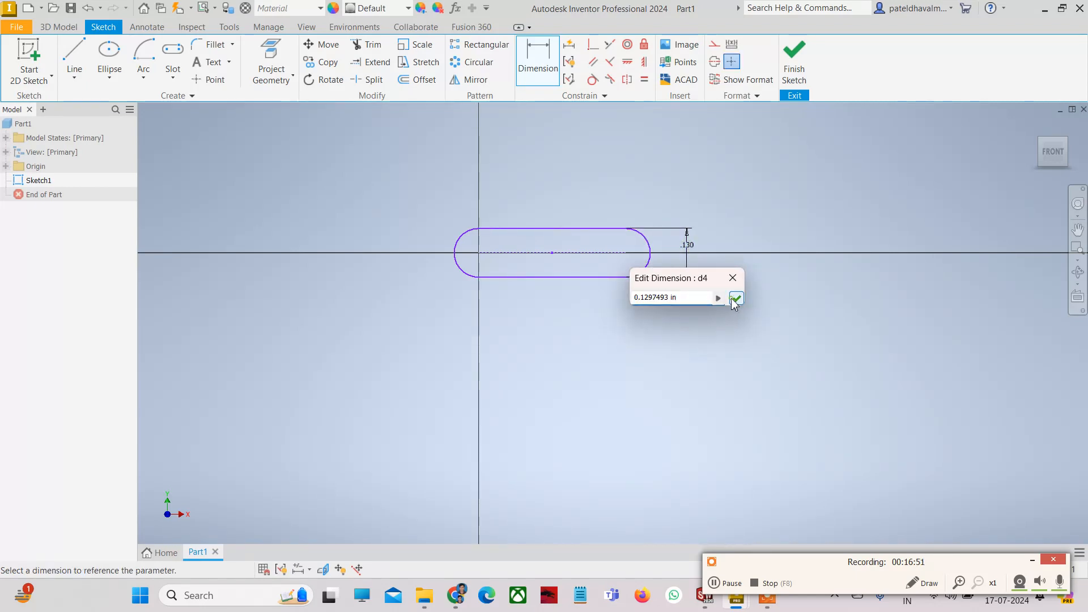
click(525, 253)
click(539, 300)
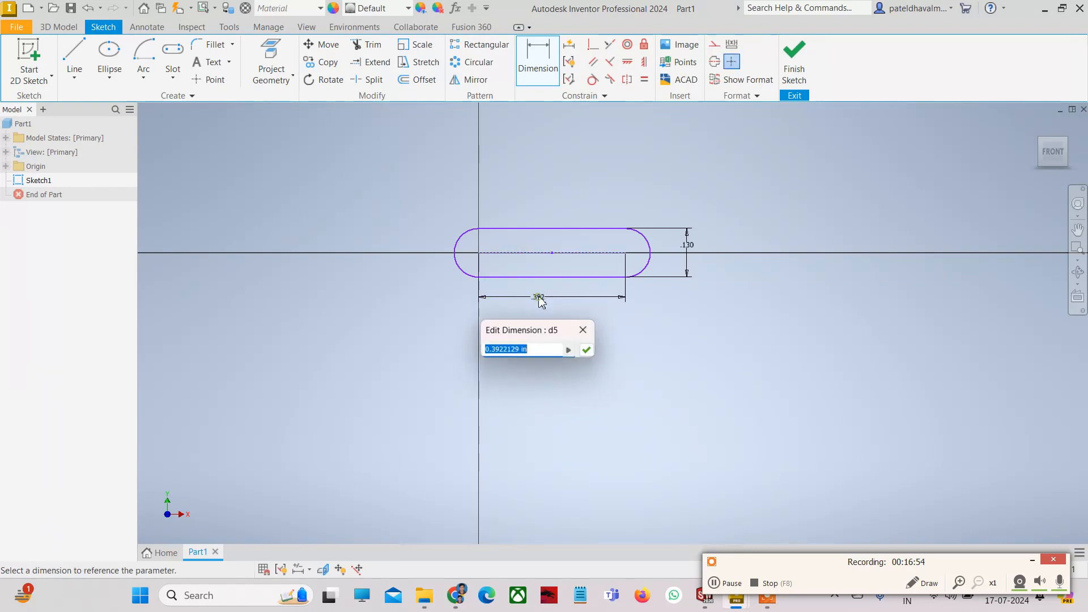
click(588, 351)
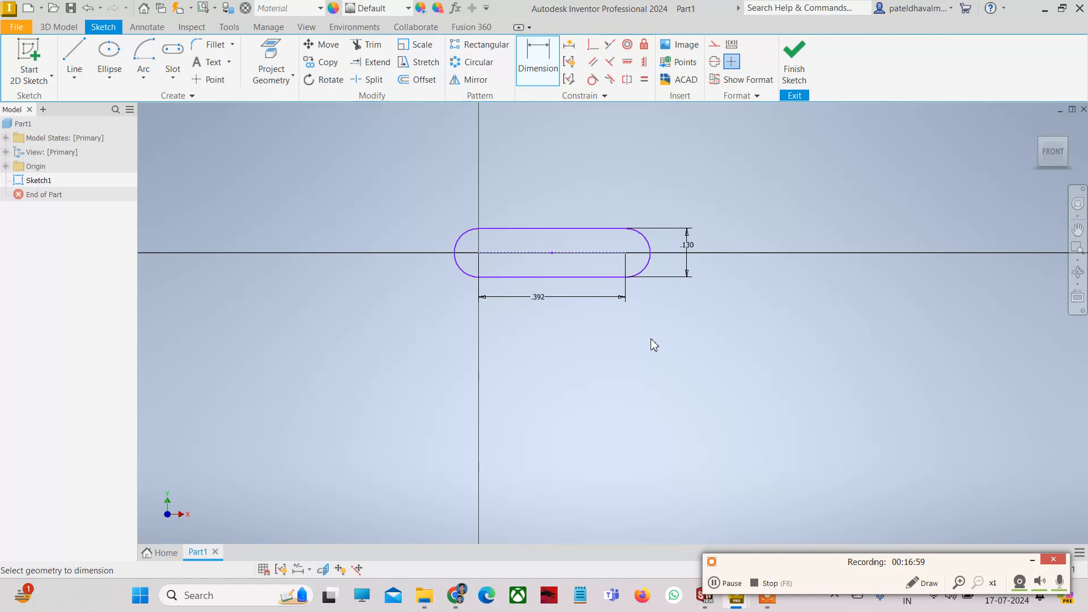
- Draw a centre-point horizontal slot below the dimensioned slot, right of the vertical axis
click(173, 78)
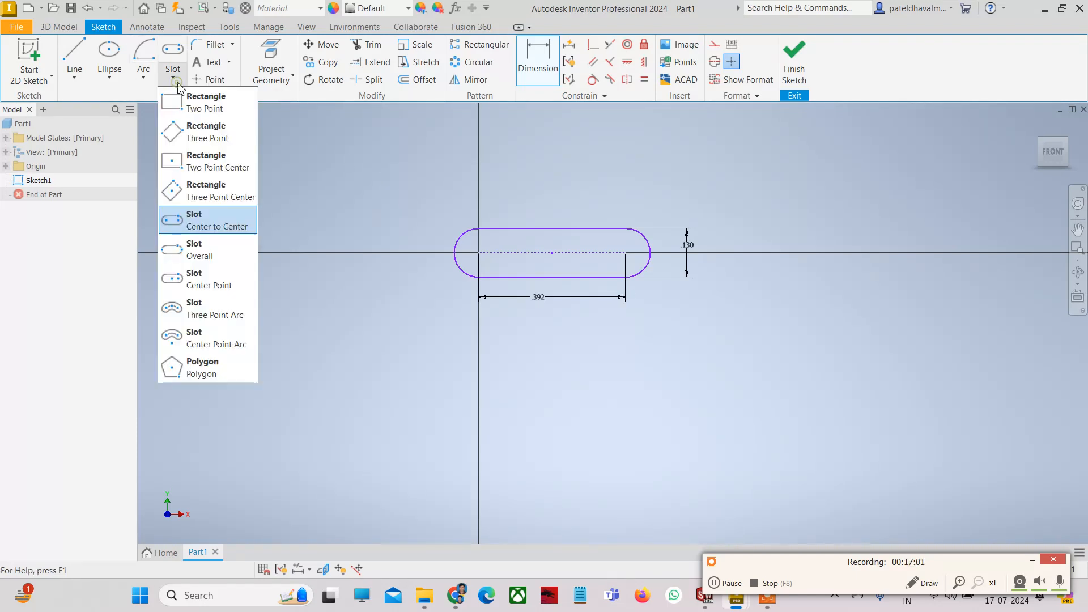
click(208, 287)
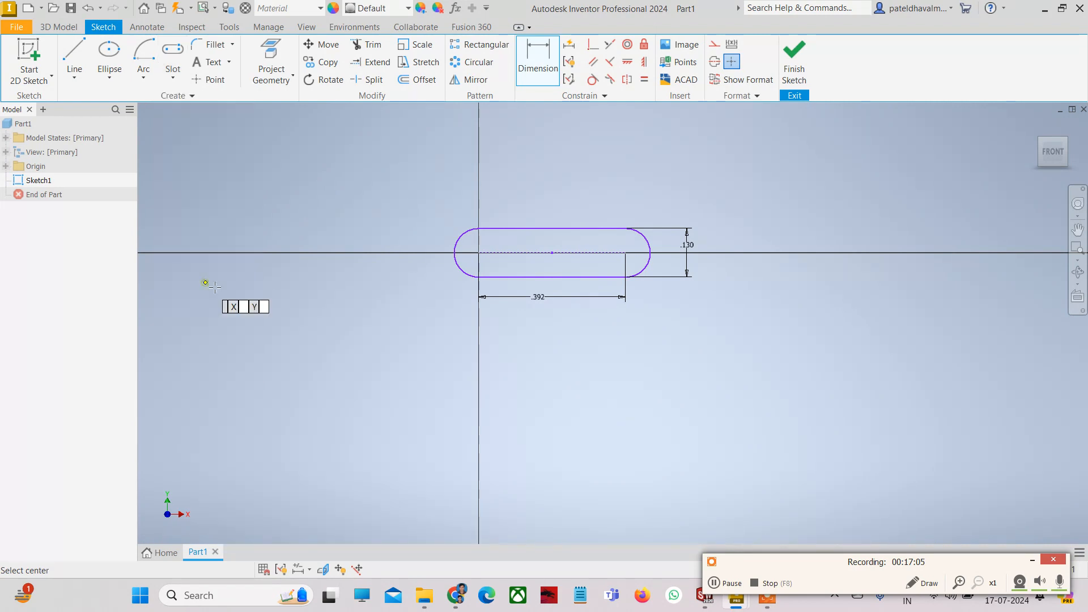
click(606, 384)
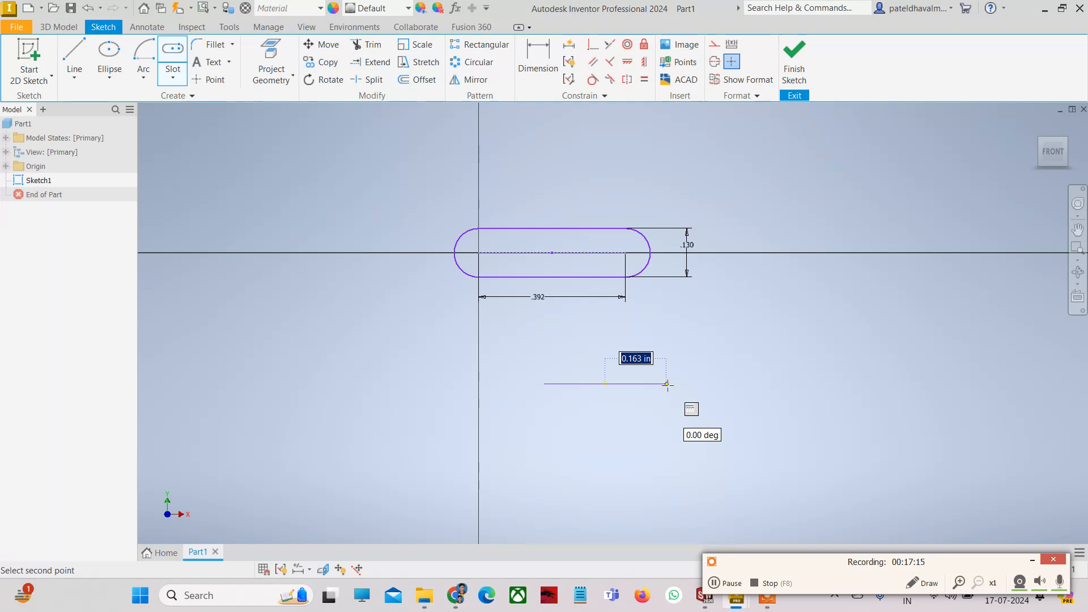
click(666, 384)
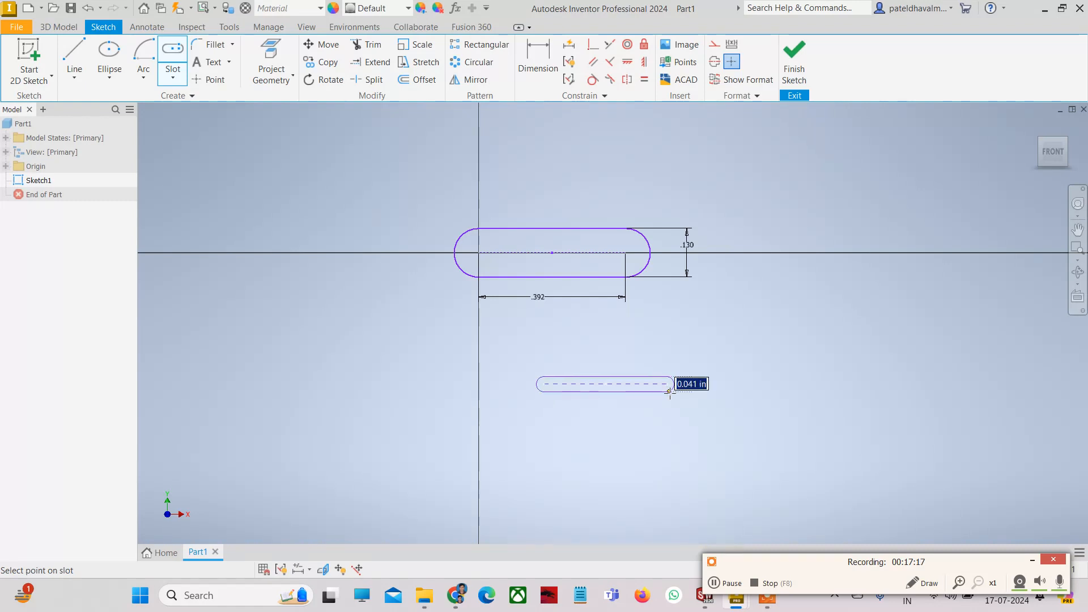
click(675, 404)
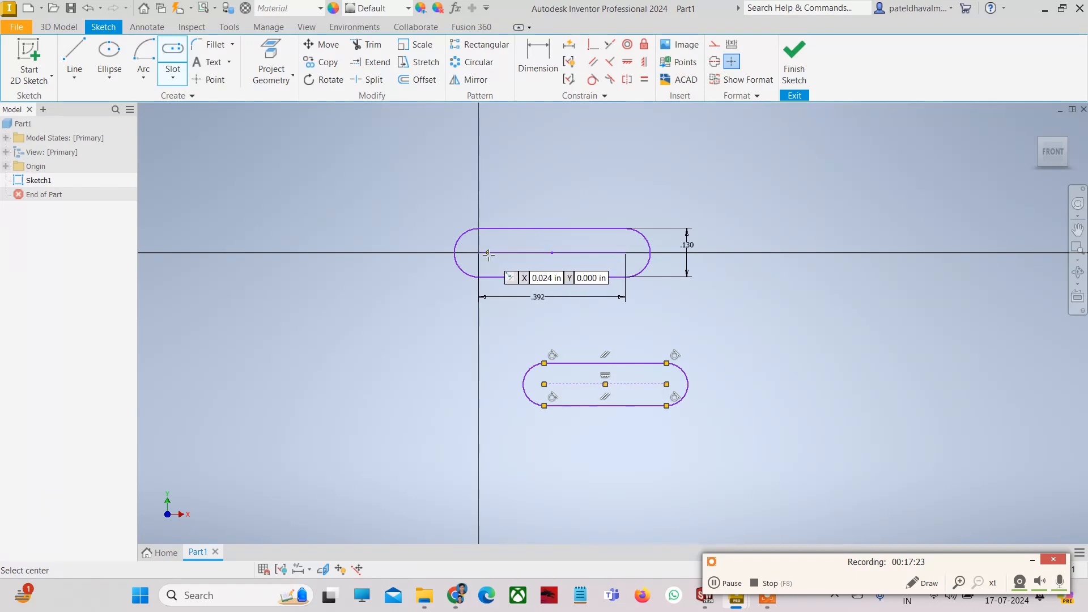
click(174, 72)
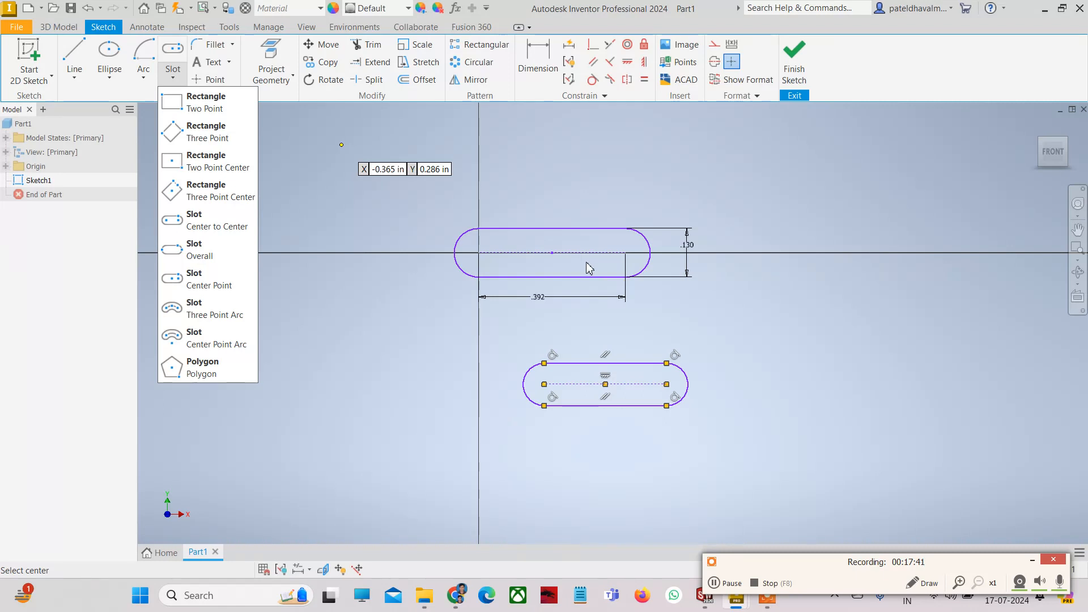
- Draw a small overall-length horizontal slot at lower left of the sketch
click(220, 251)
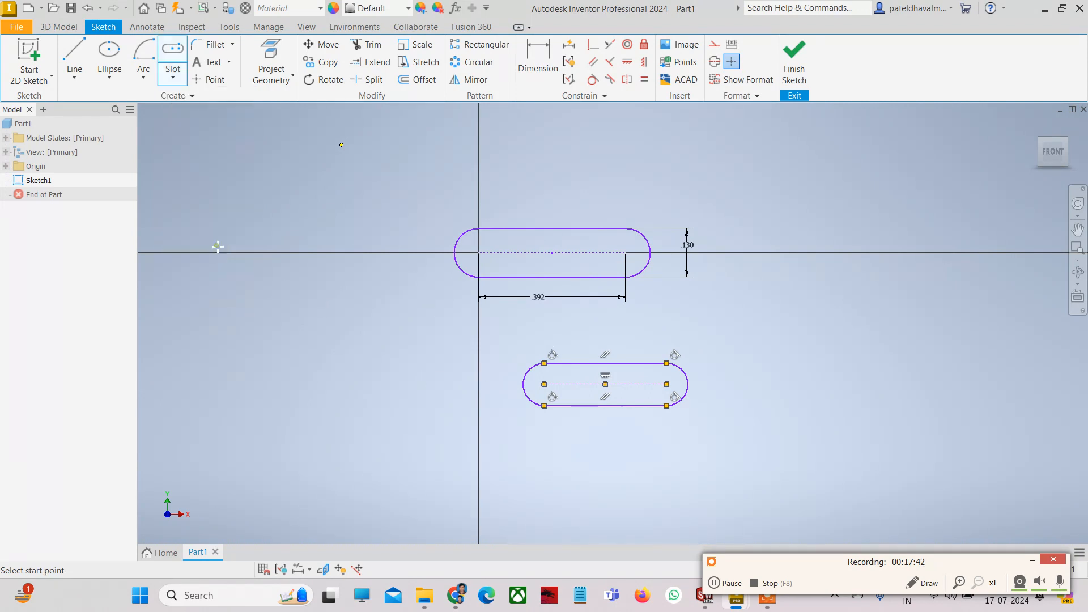
click(299, 384)
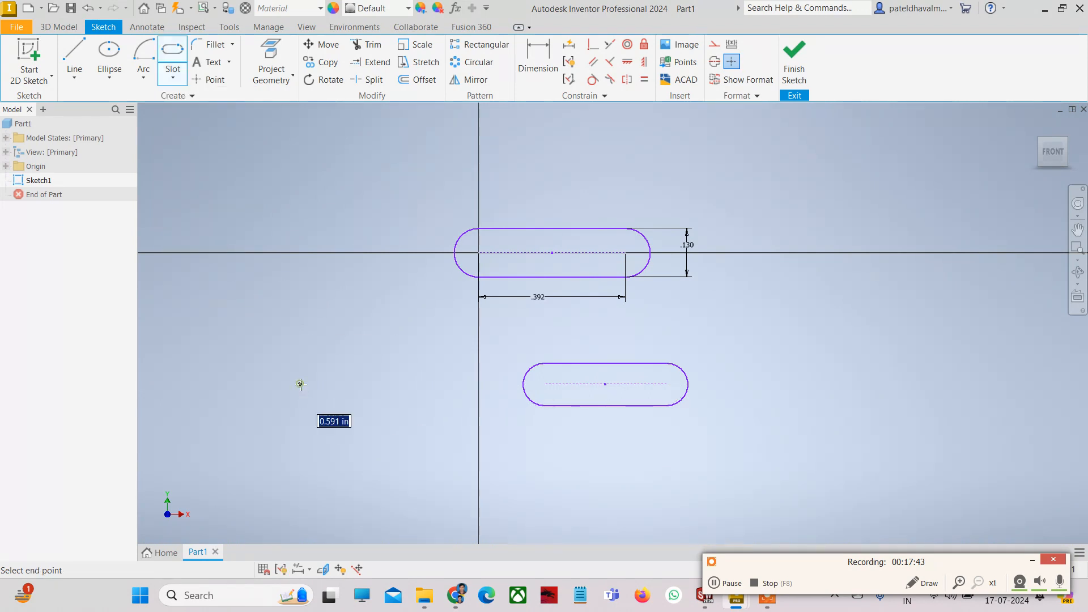
click(368, 384)
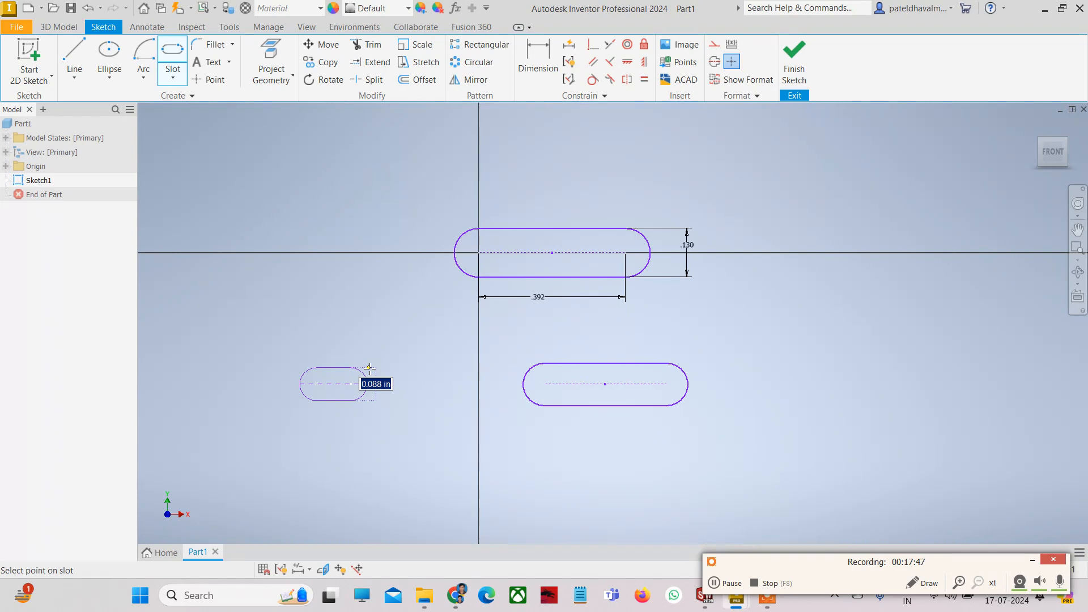
click(369, 367)
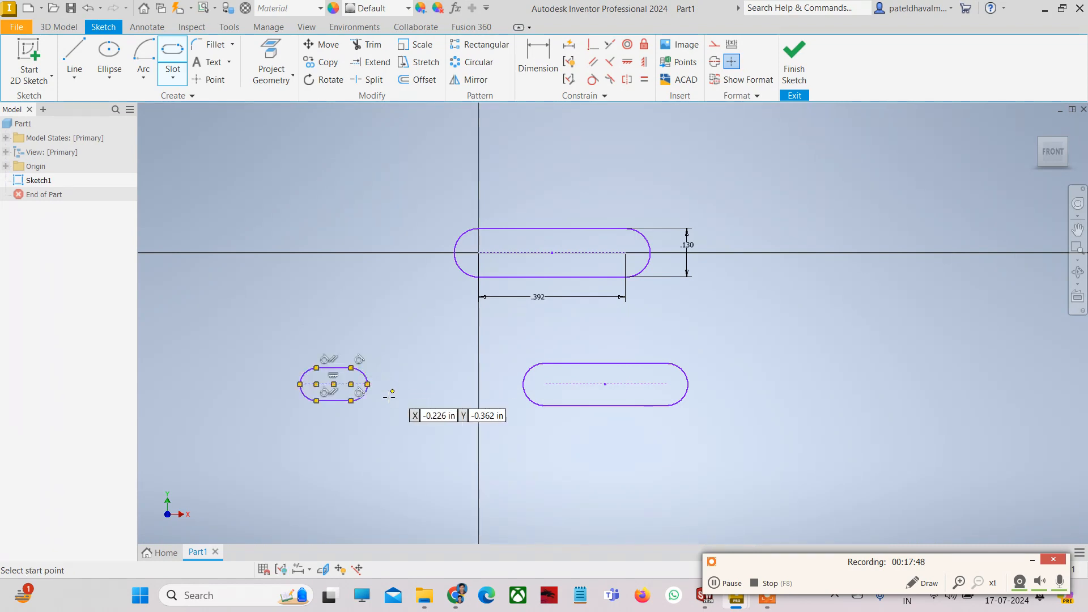
- Dimension the small slot's overall length as .180
scroll(375, 395, up, 3)
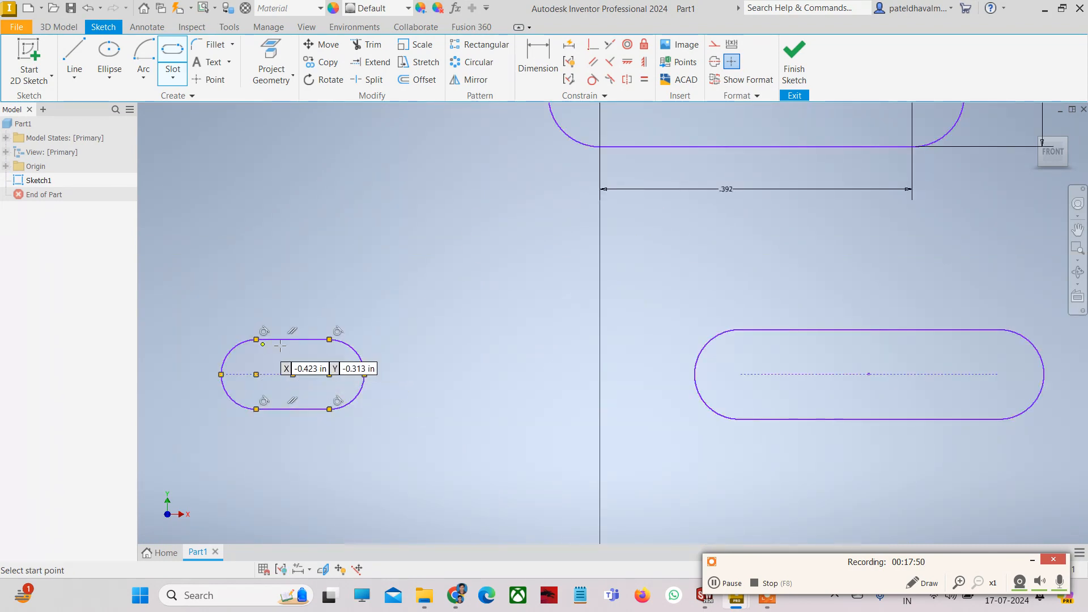
click(538, 62)
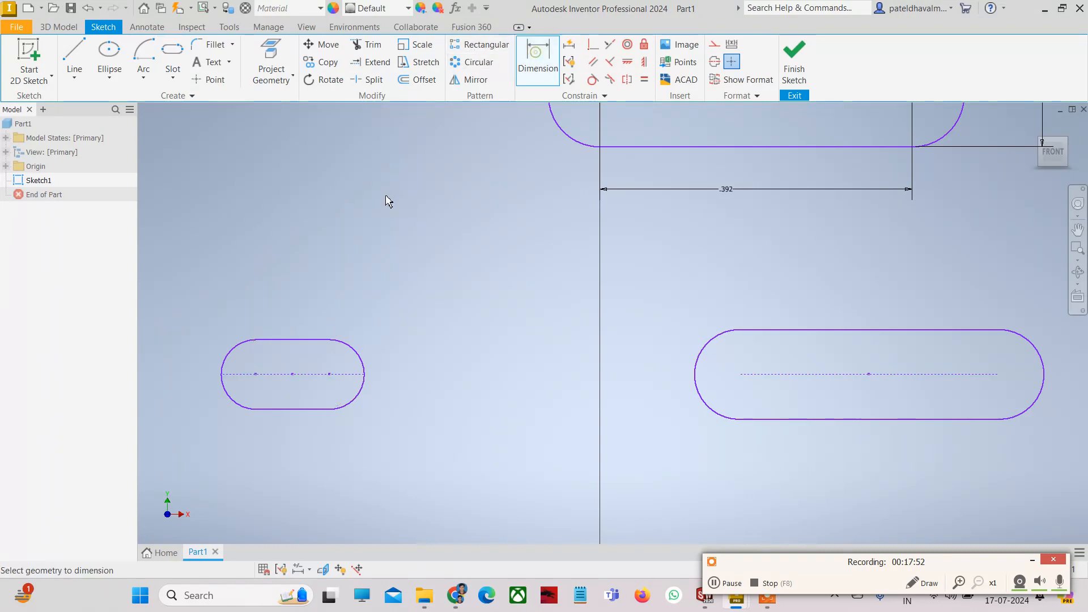
click(222, 377)
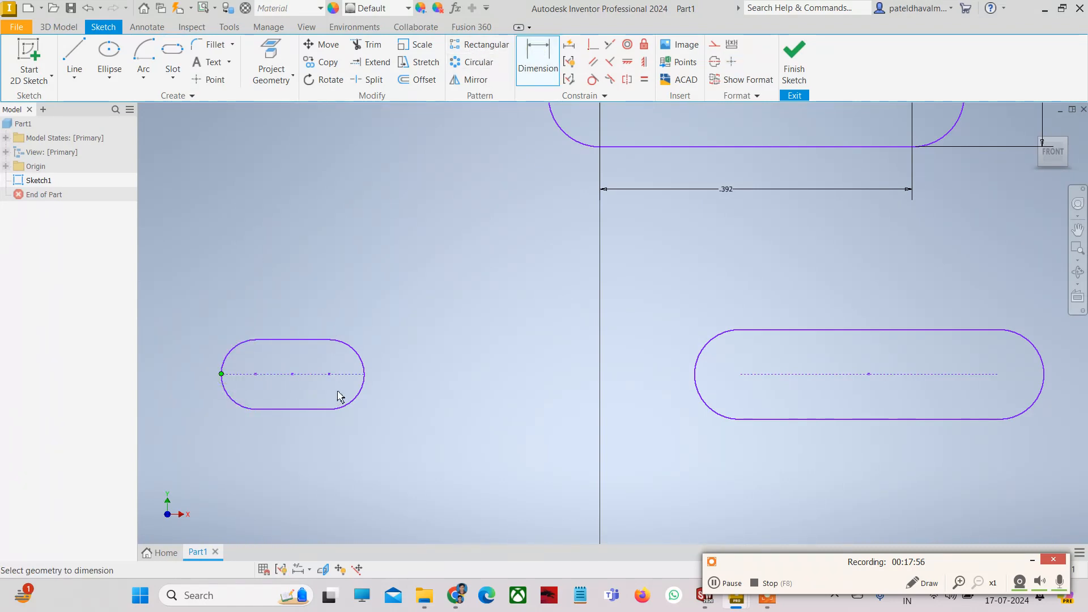
click(363, 377)
click(306, 439)
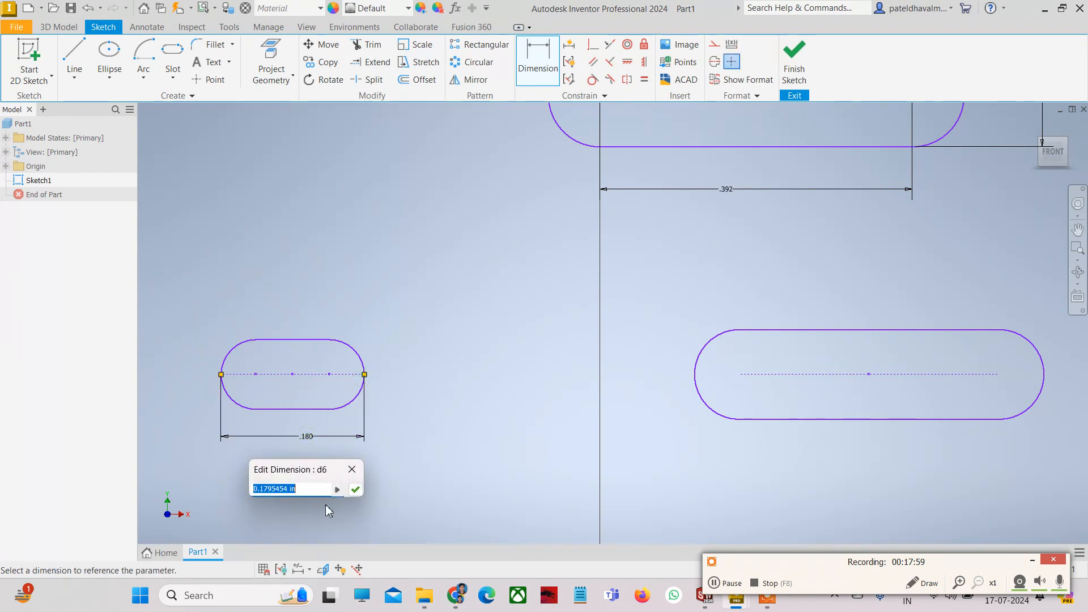
click(355, 488)
scroll(425, 451, down, 3)
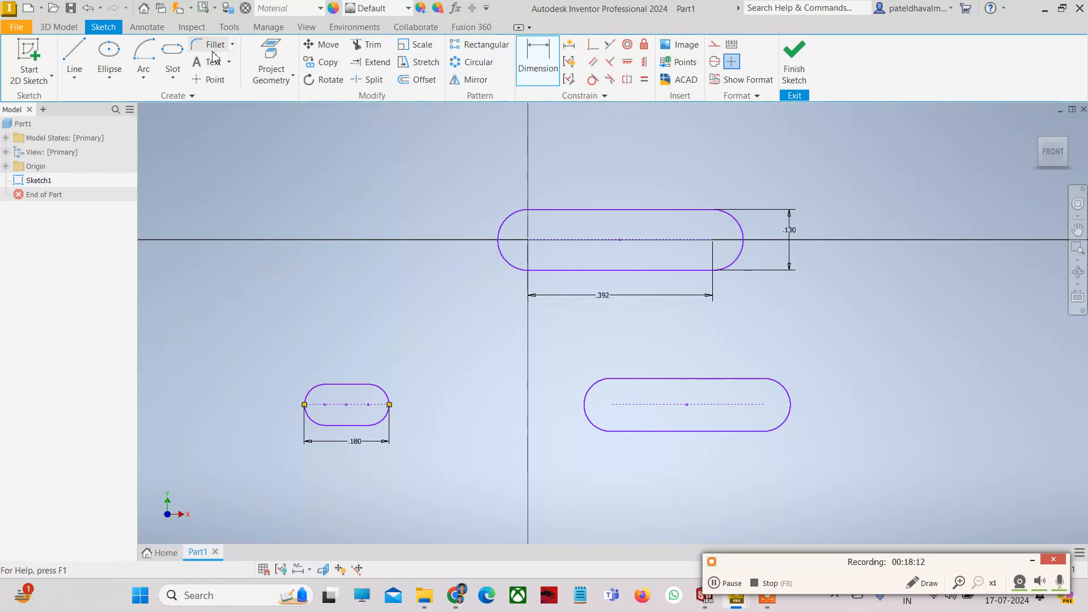
- Draw a three-point arc slot on the right side of the sketch
click(173, 77)
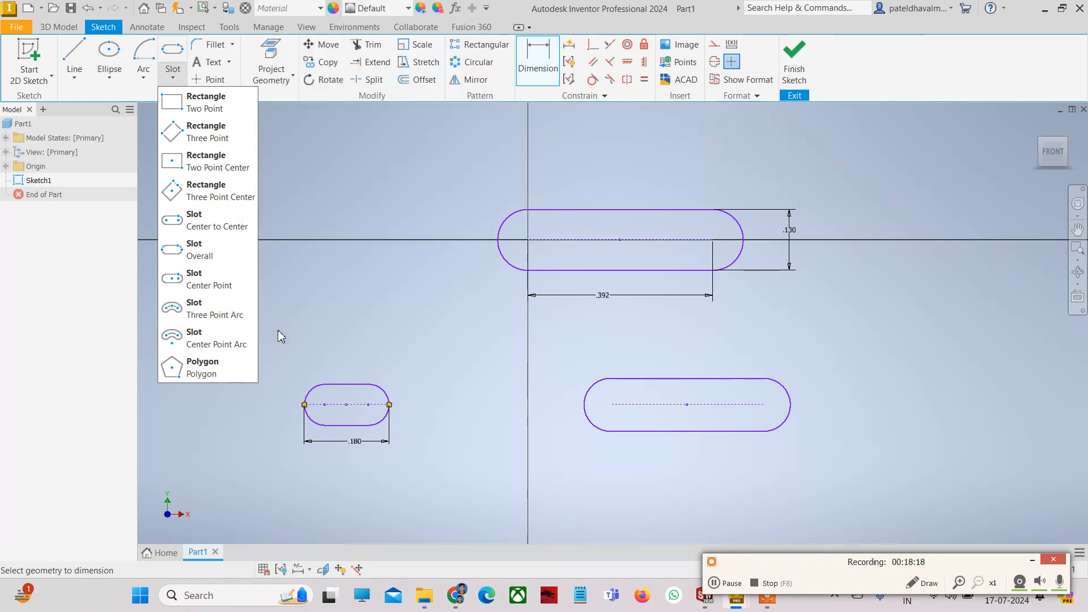
scroll(423, 300, up, 2)
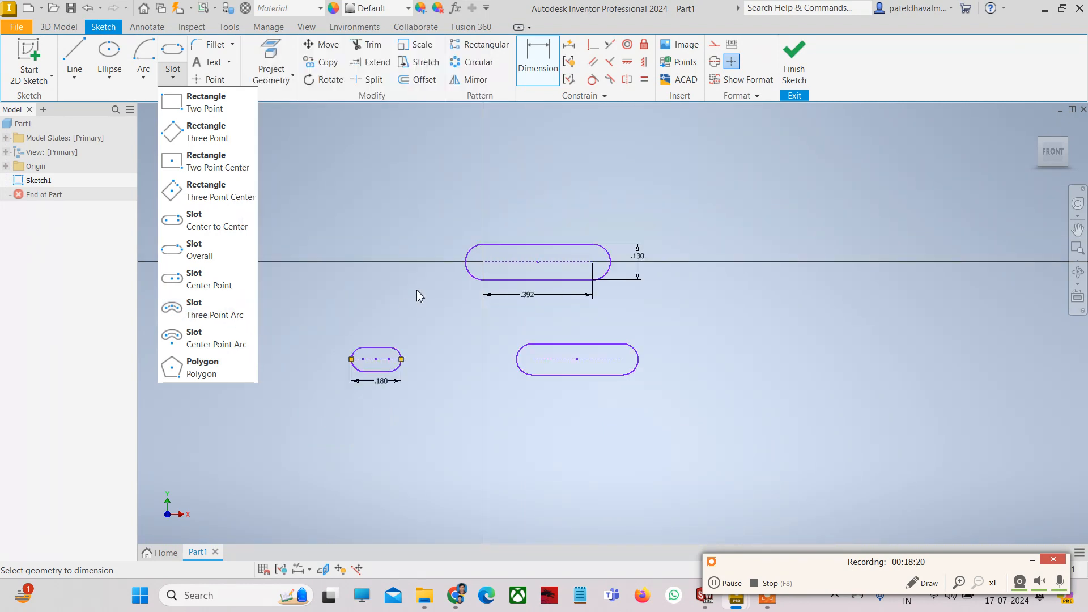
click(342, 137)
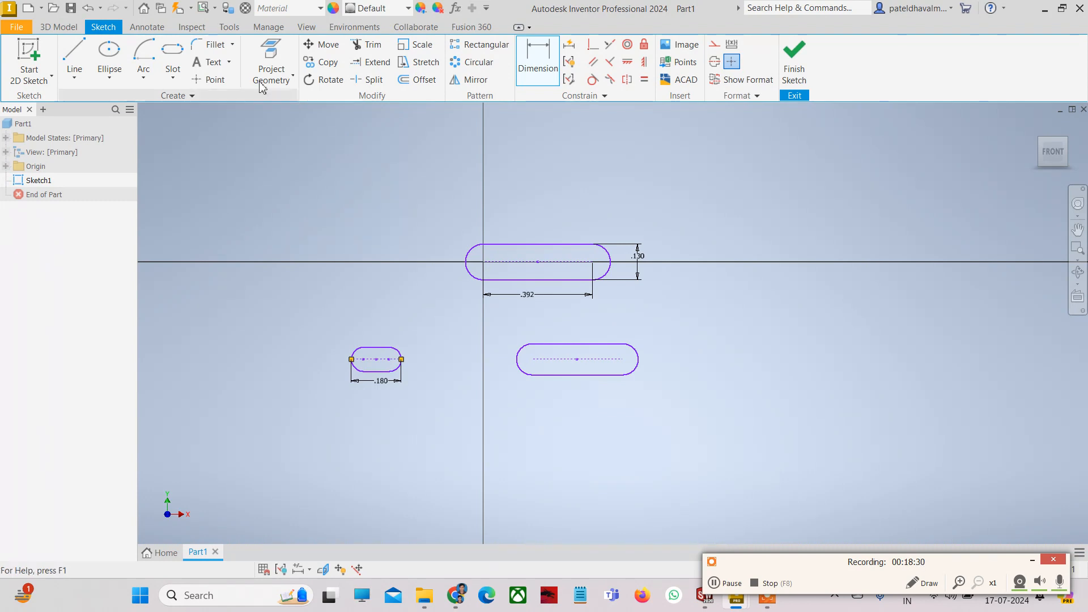
click(177, 80)
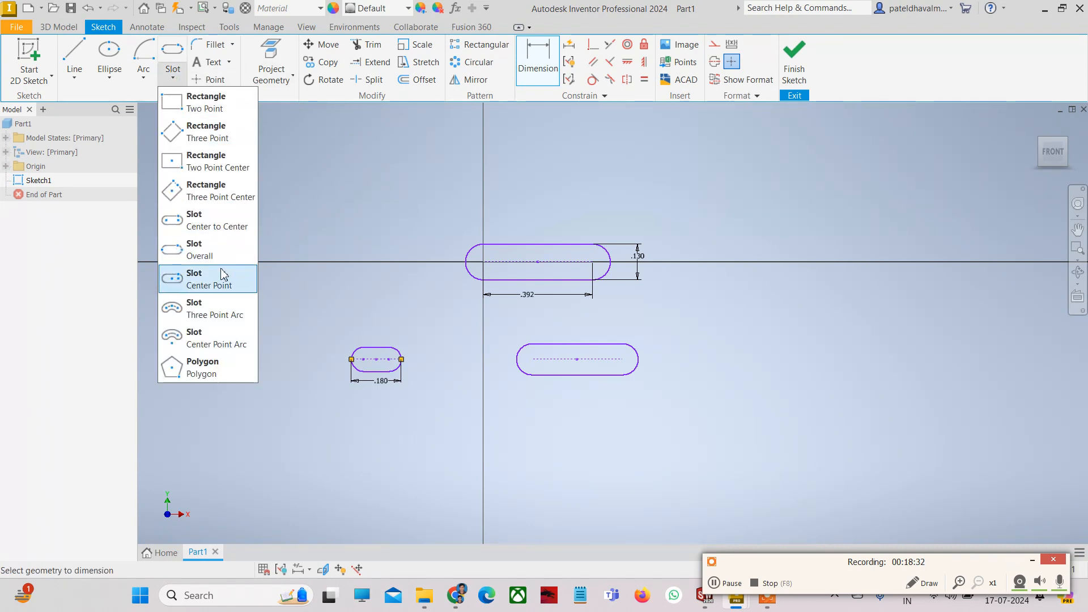
click(198, 315)
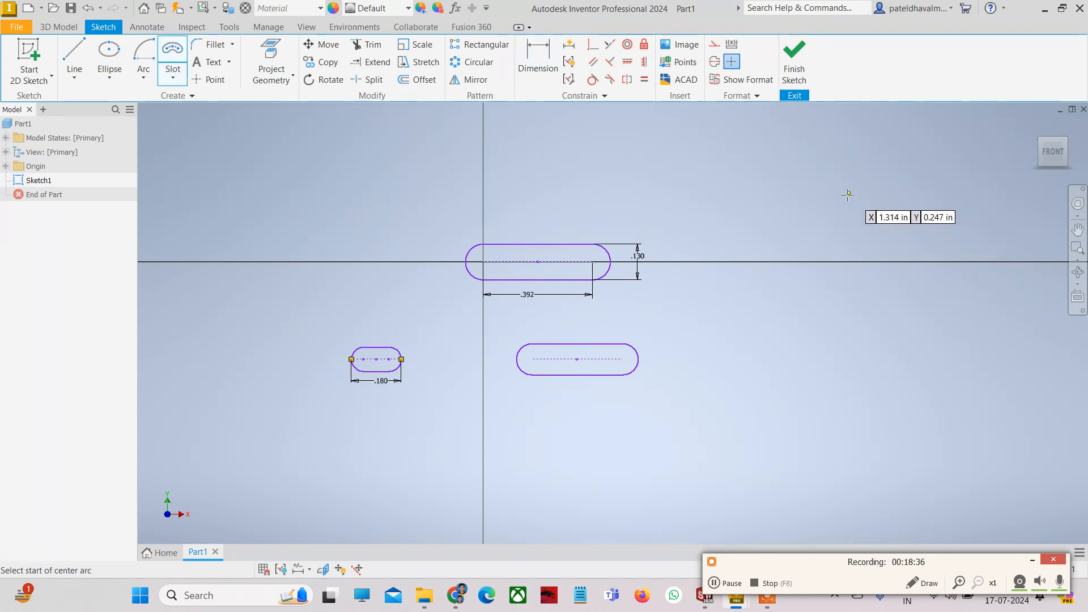
click(790, 288)
click(856, 384)
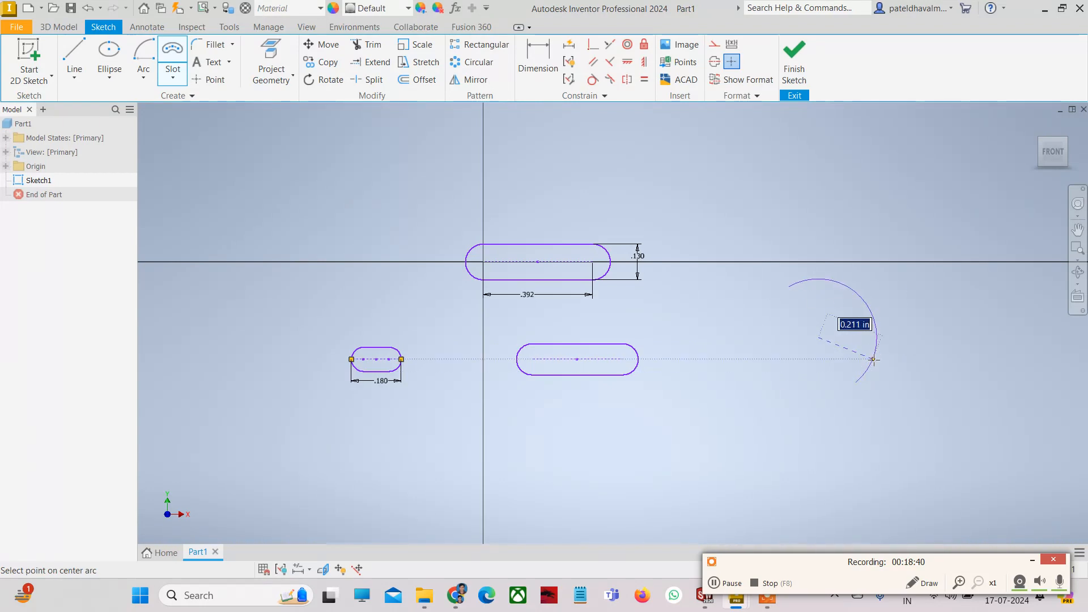
click(854, 339)
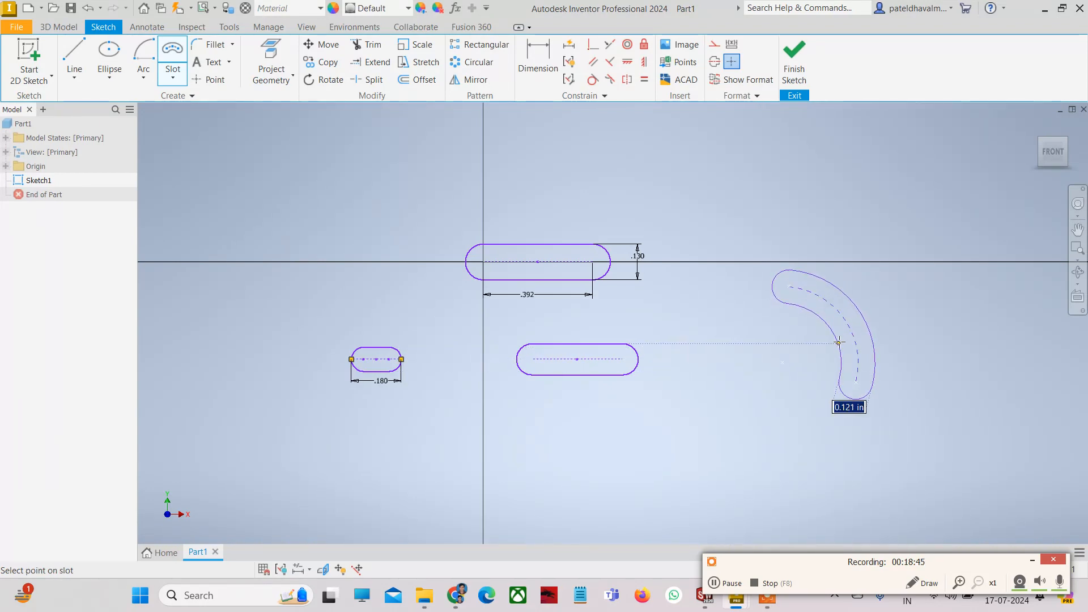
click(839, 343)
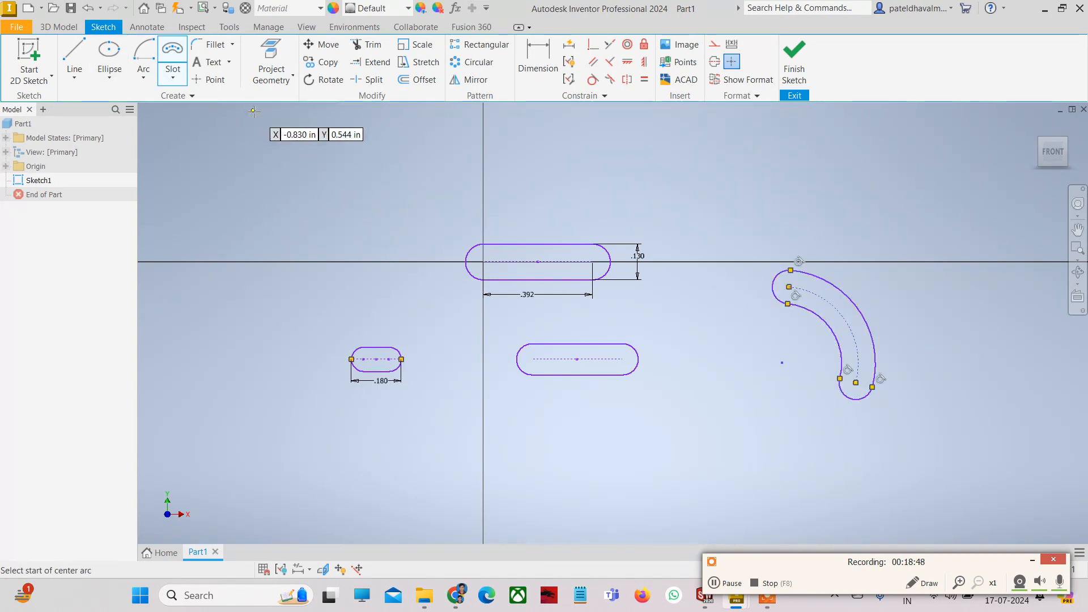
- Draw a centre-point arc slot at the upper left of the sketch
click(173, 78)
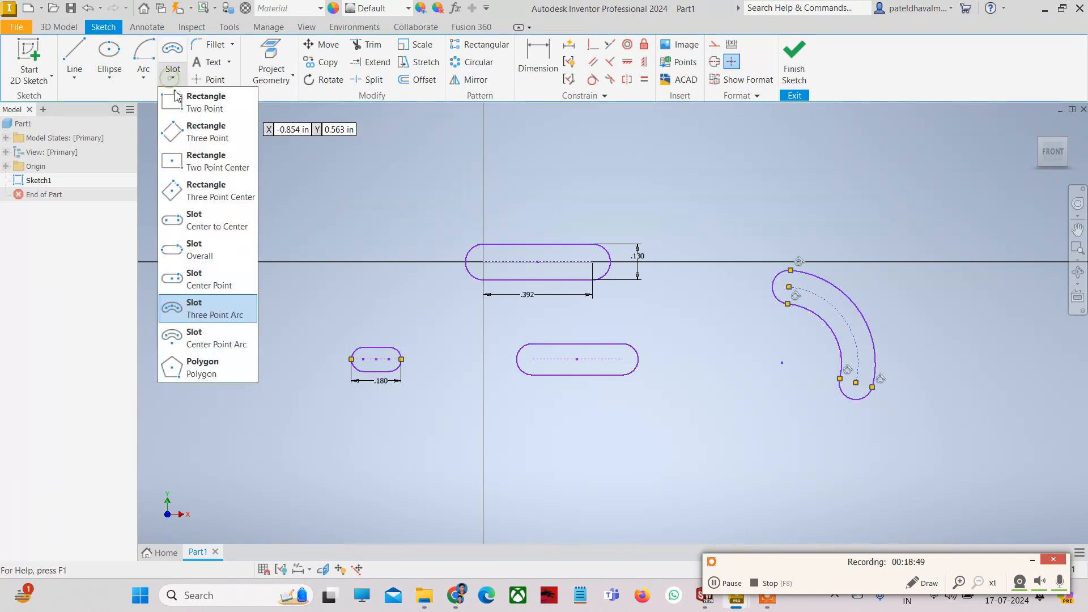
click(221, 351)
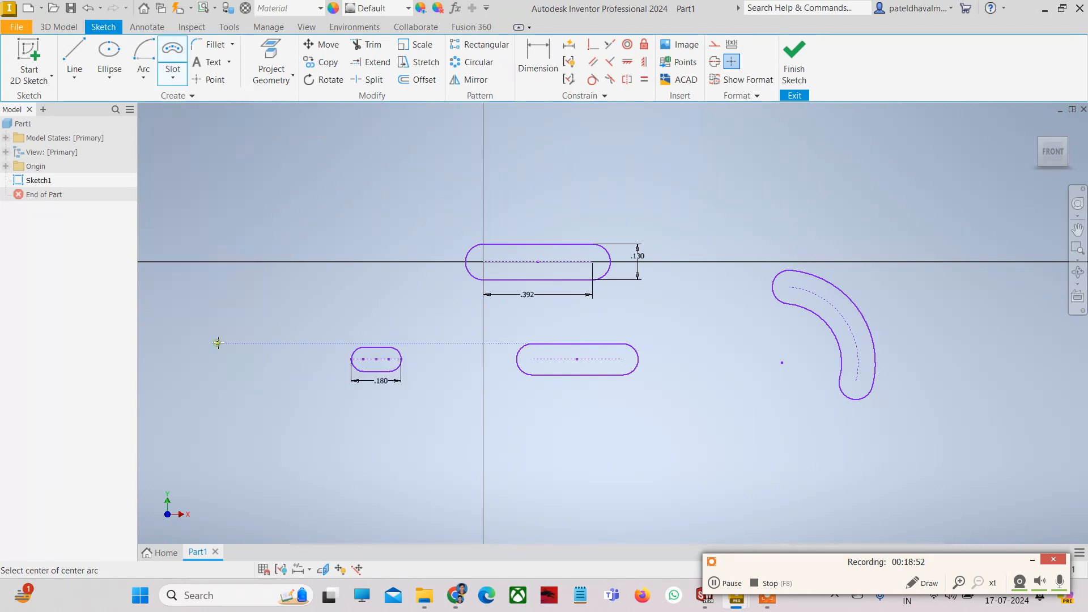
click(286, 215)
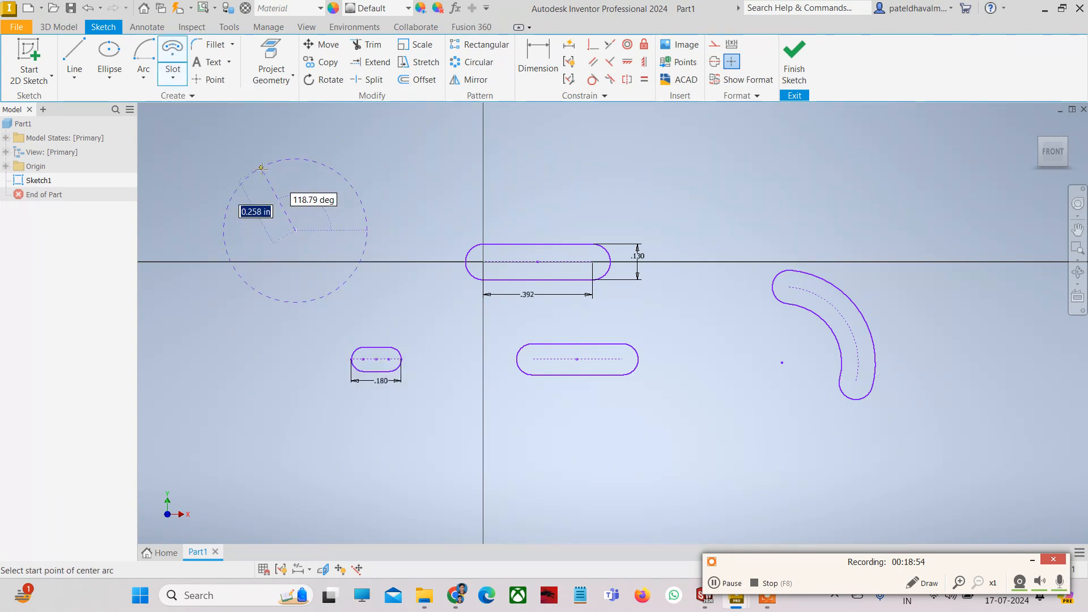
click(261, 168)
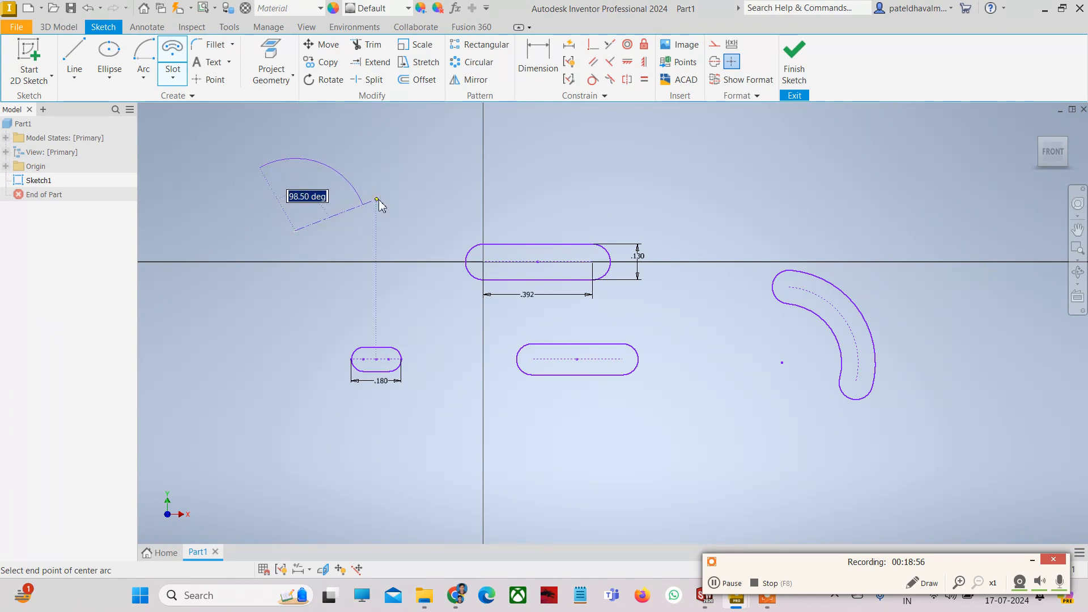
click(378, 200)
click(346, 197)
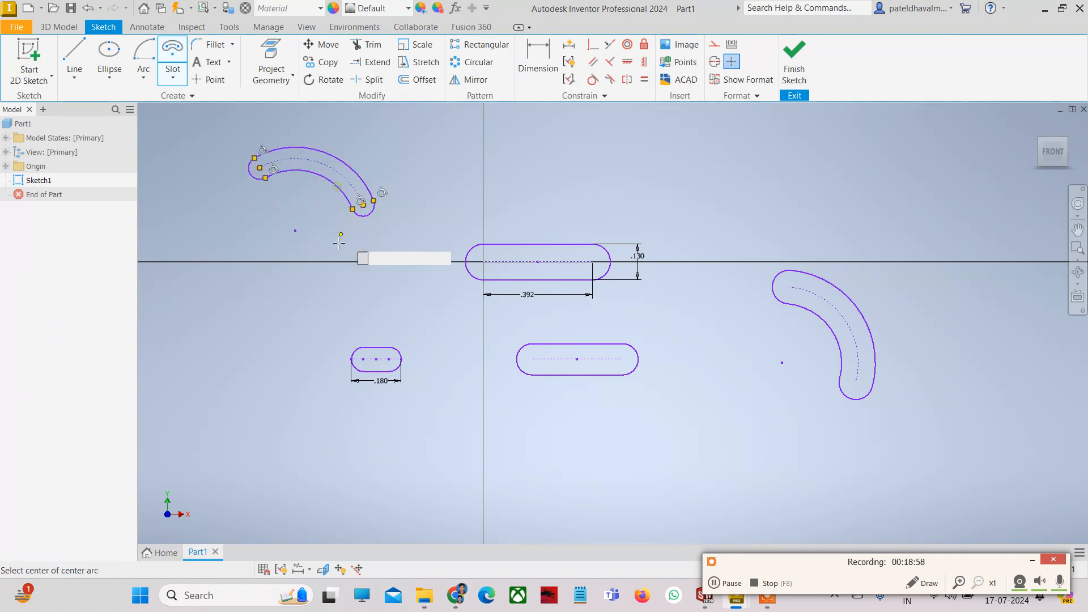
key(Escape)
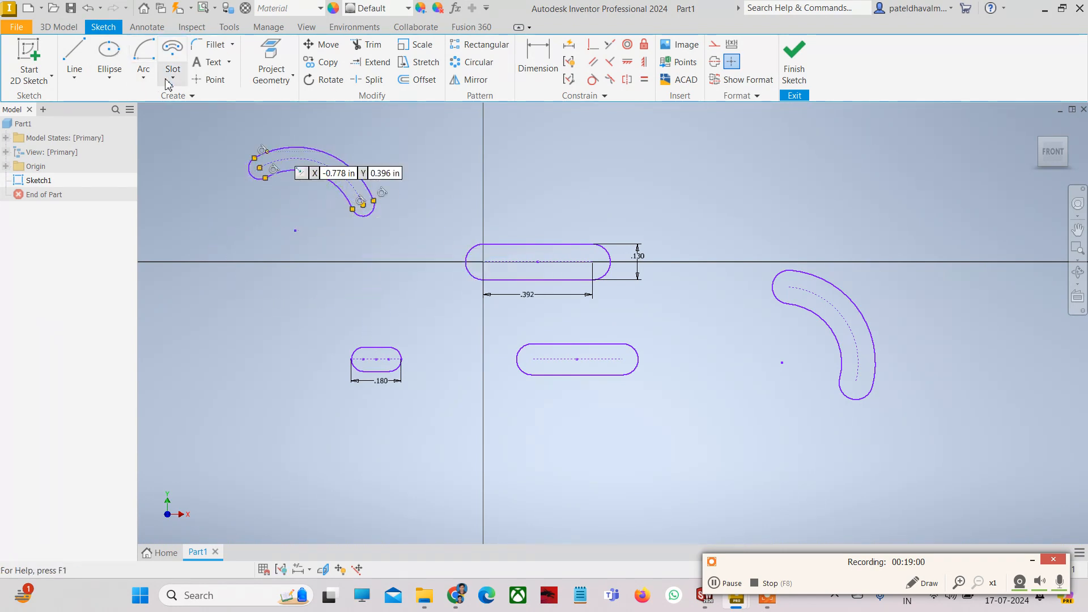
- Draw a regular six-sided polygon centred below and right of the origin
click(174, 78)
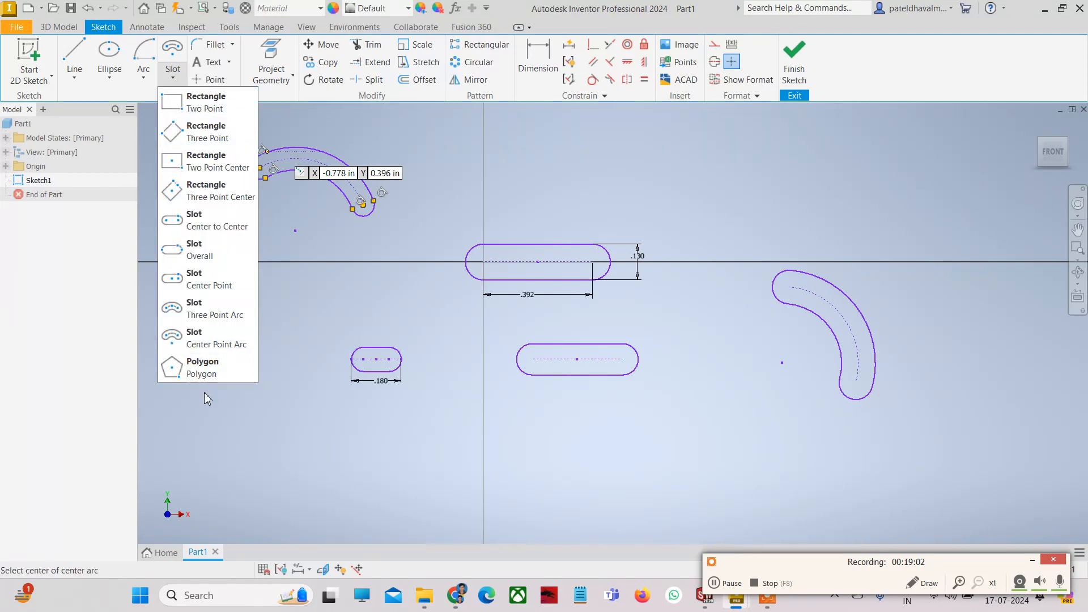
click(213, 377)
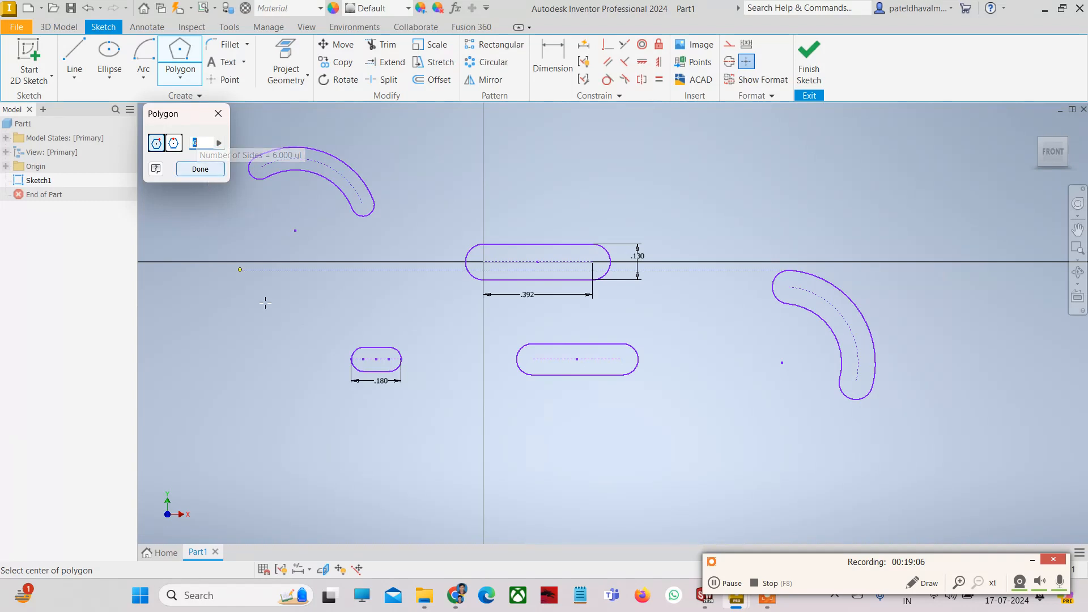
click(677, 475)
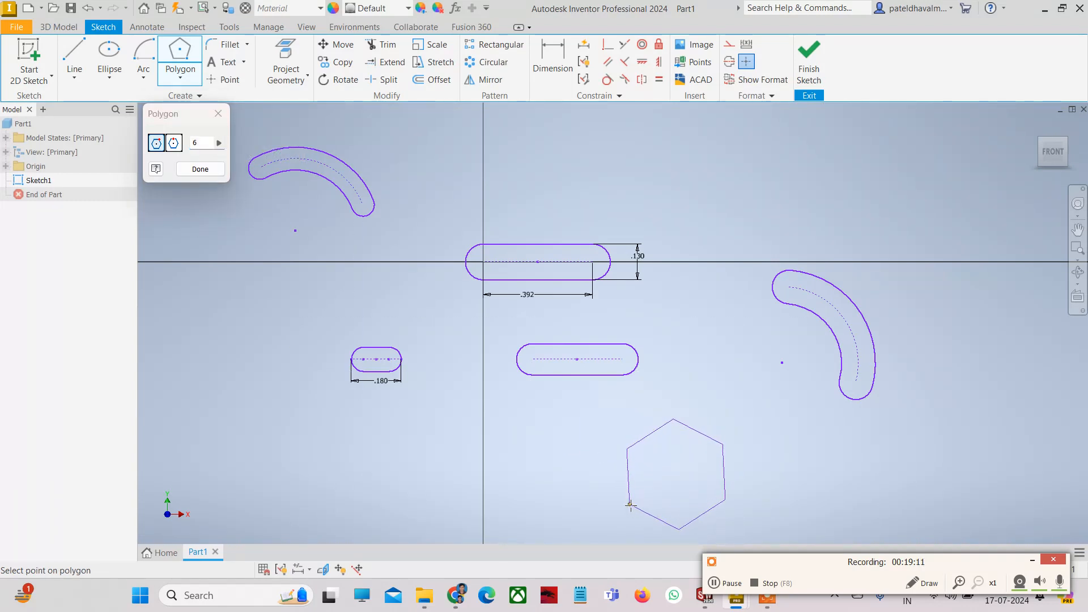
click(630, 504)
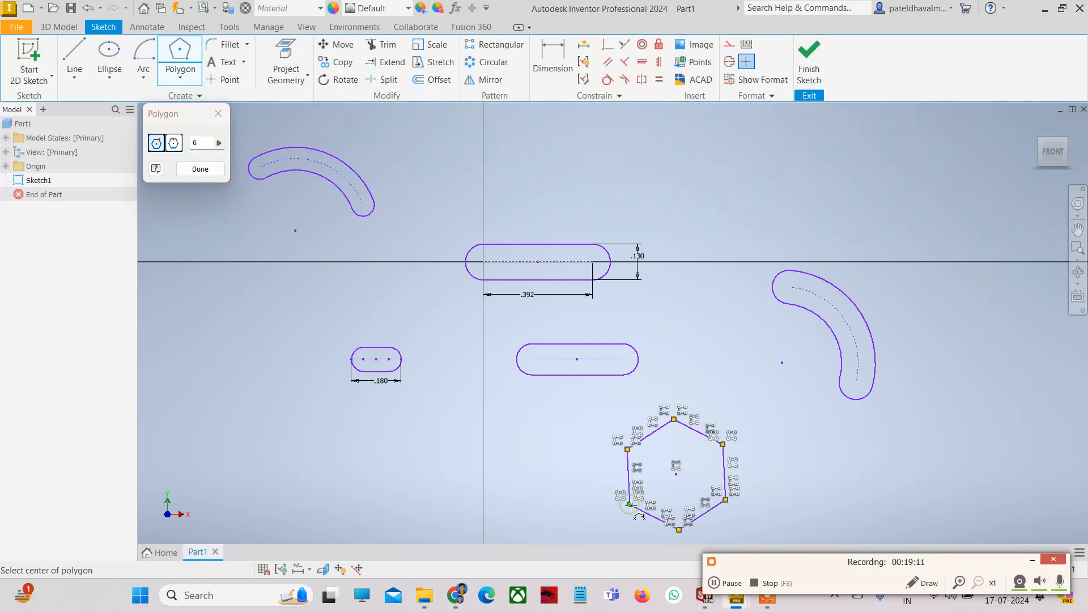
click(200, 169)
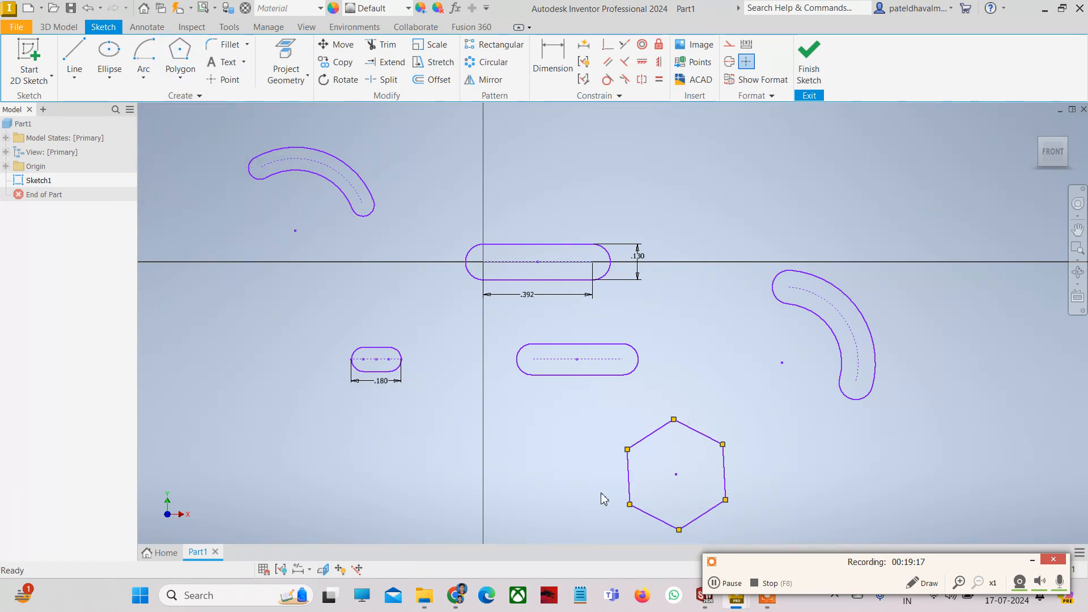